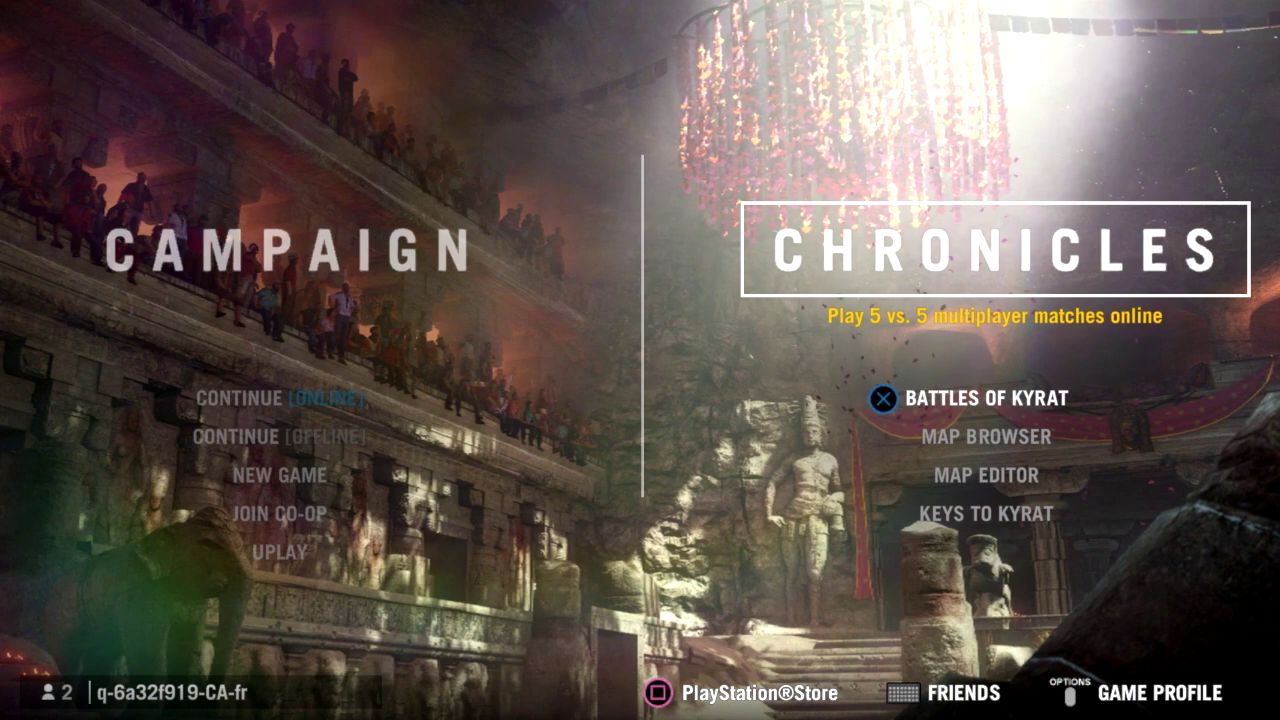
# Open the Map Editor from the Chronicles section of the main menu
pyautogui.press('Down')
pyautogui.press('Down')
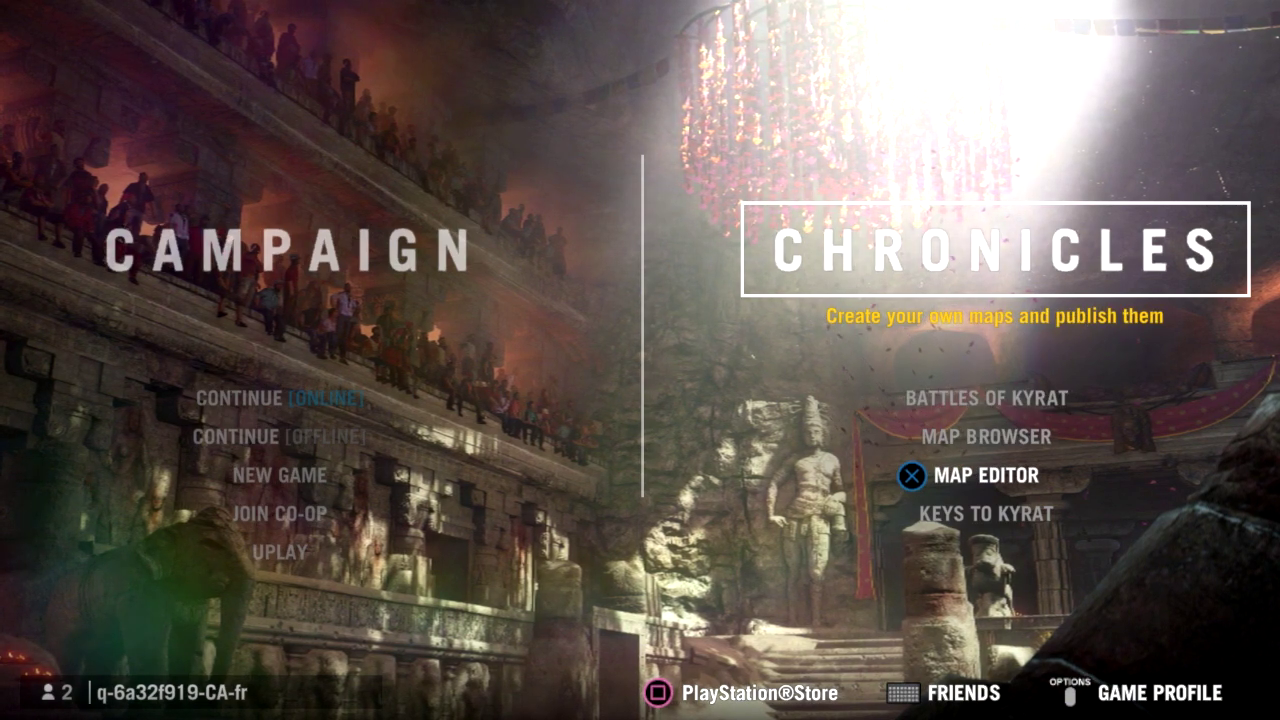
pyautogui.press('Return')
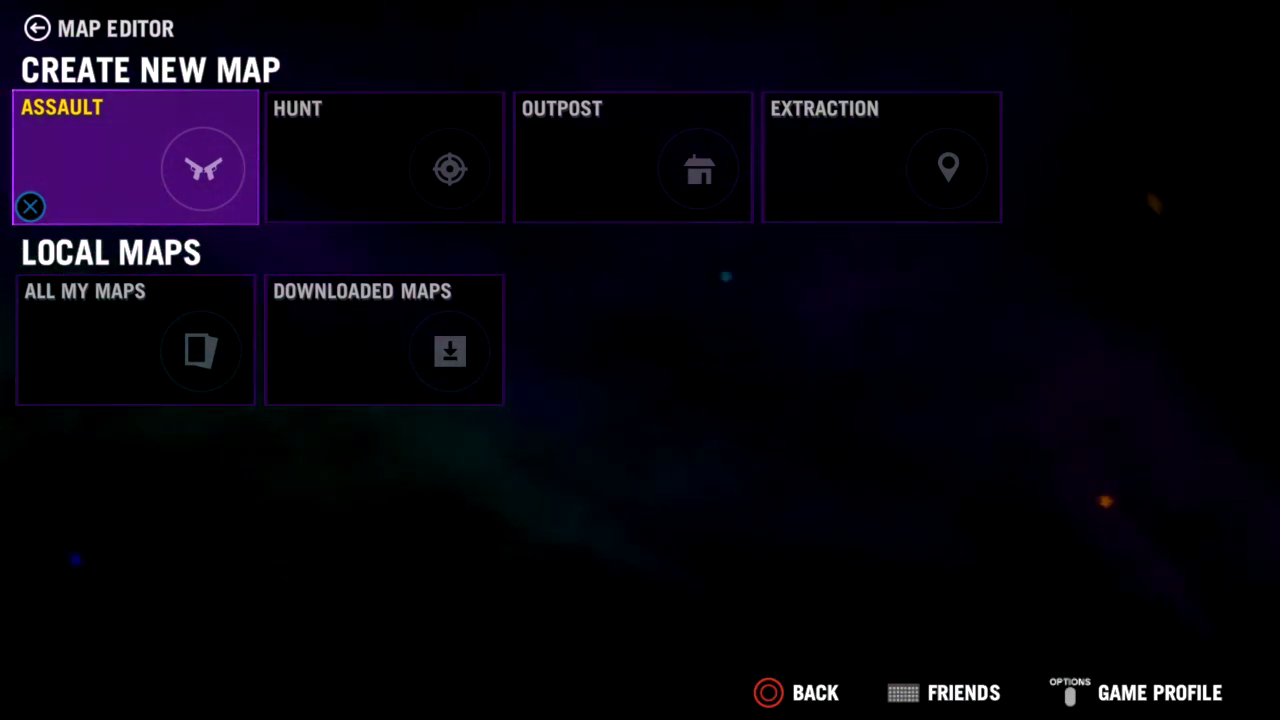
# Look through the available game modes for new maps and the local map categories
pyautogui.press('Right')
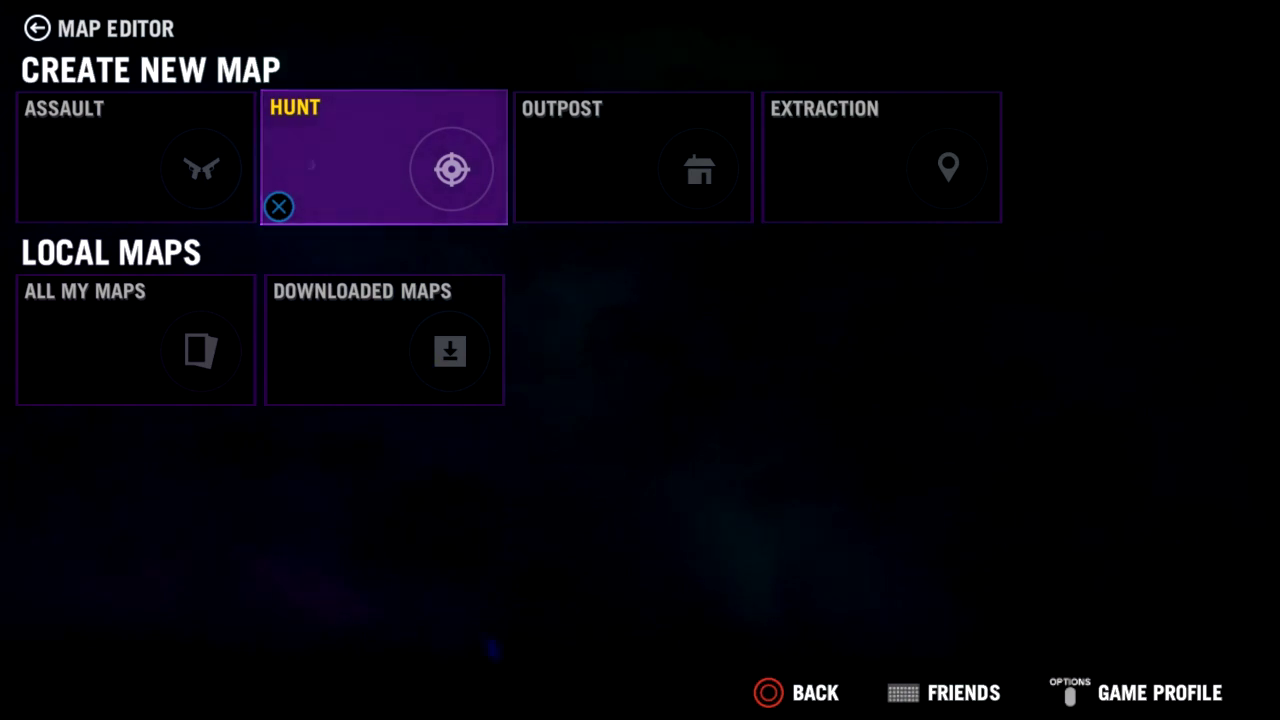
pyautogui.press('Right')
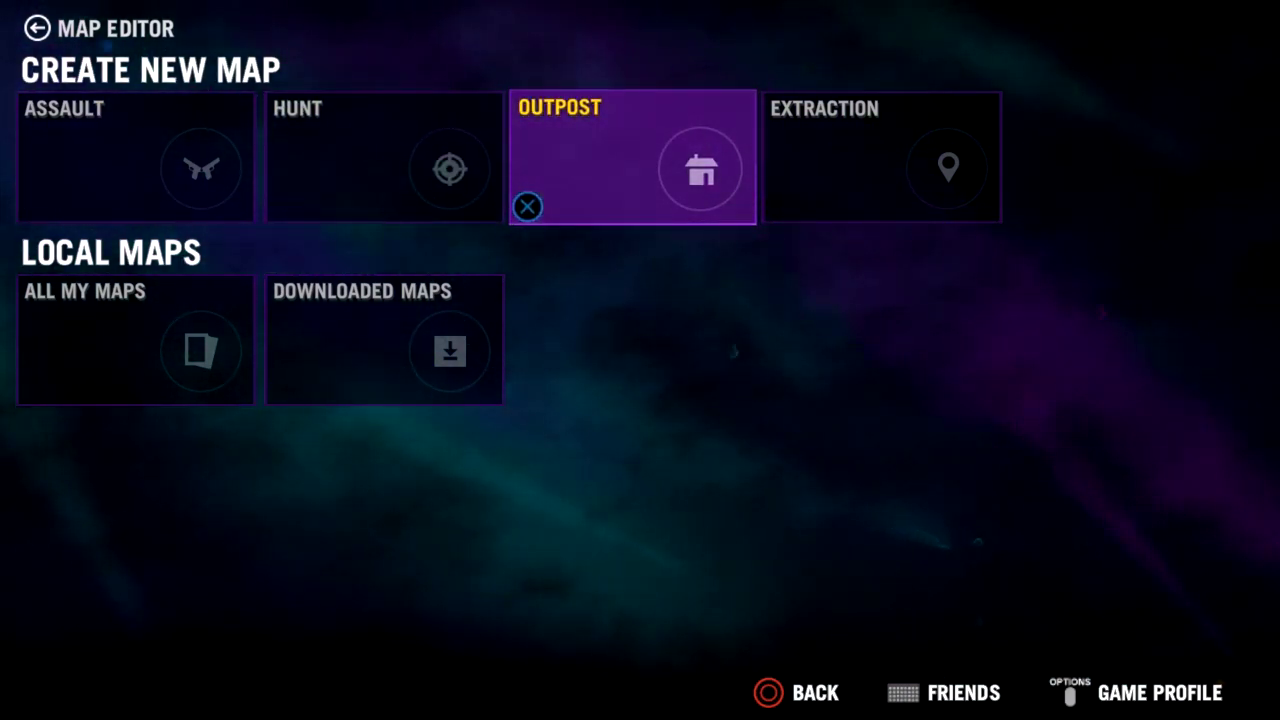
pyautogui.press('Right')
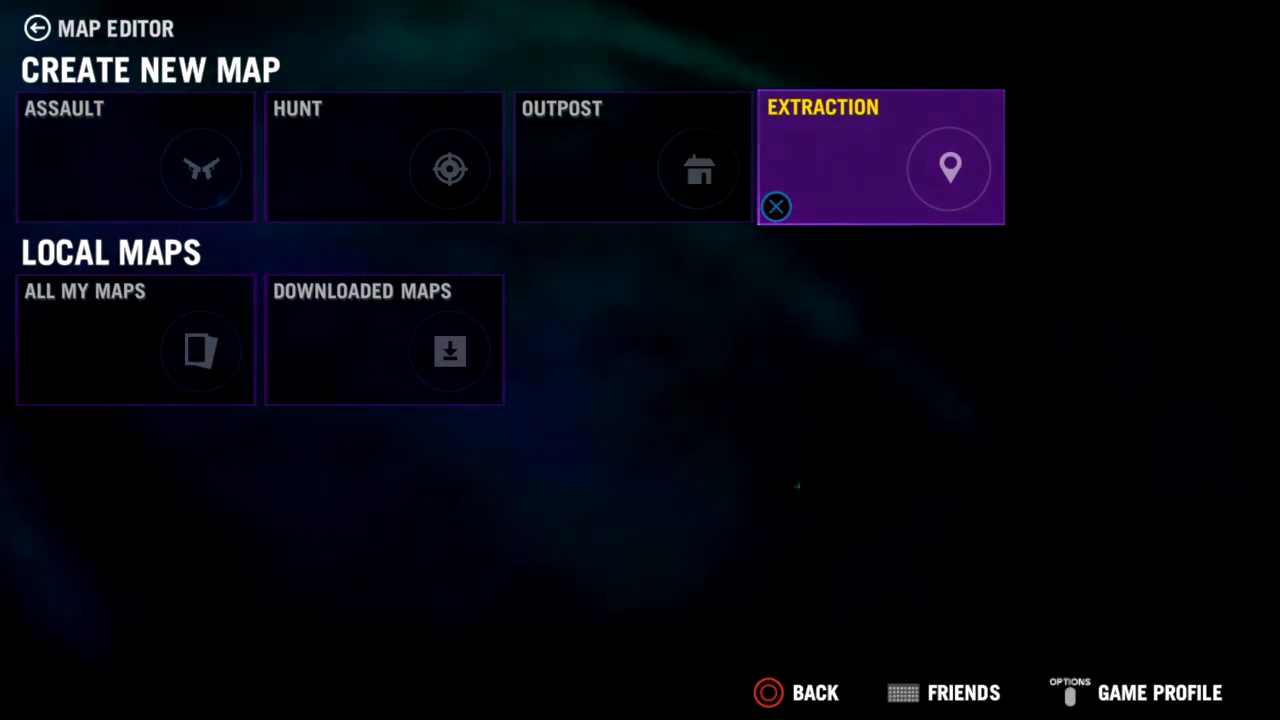
pyautogui.press('Left')
pyautogui.press('Left')
pyautogui.press('Left')
pyautogui.press('Down')
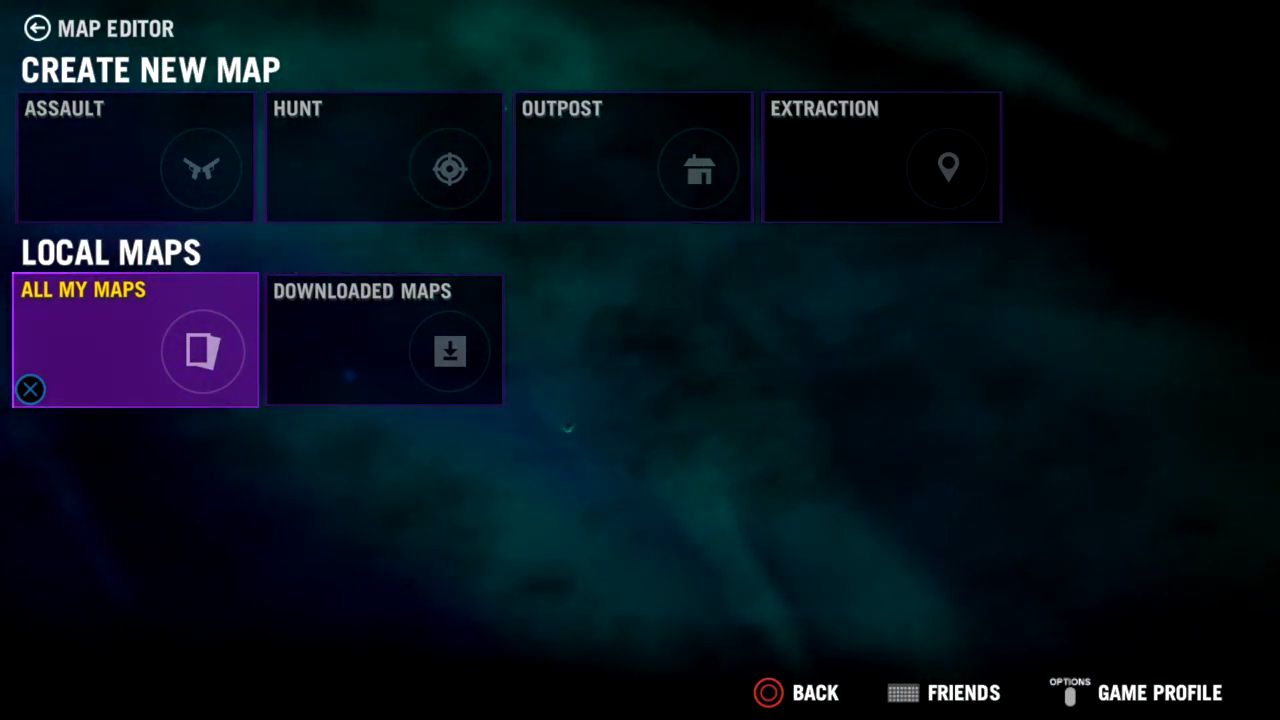
pyautogui.press('Right')
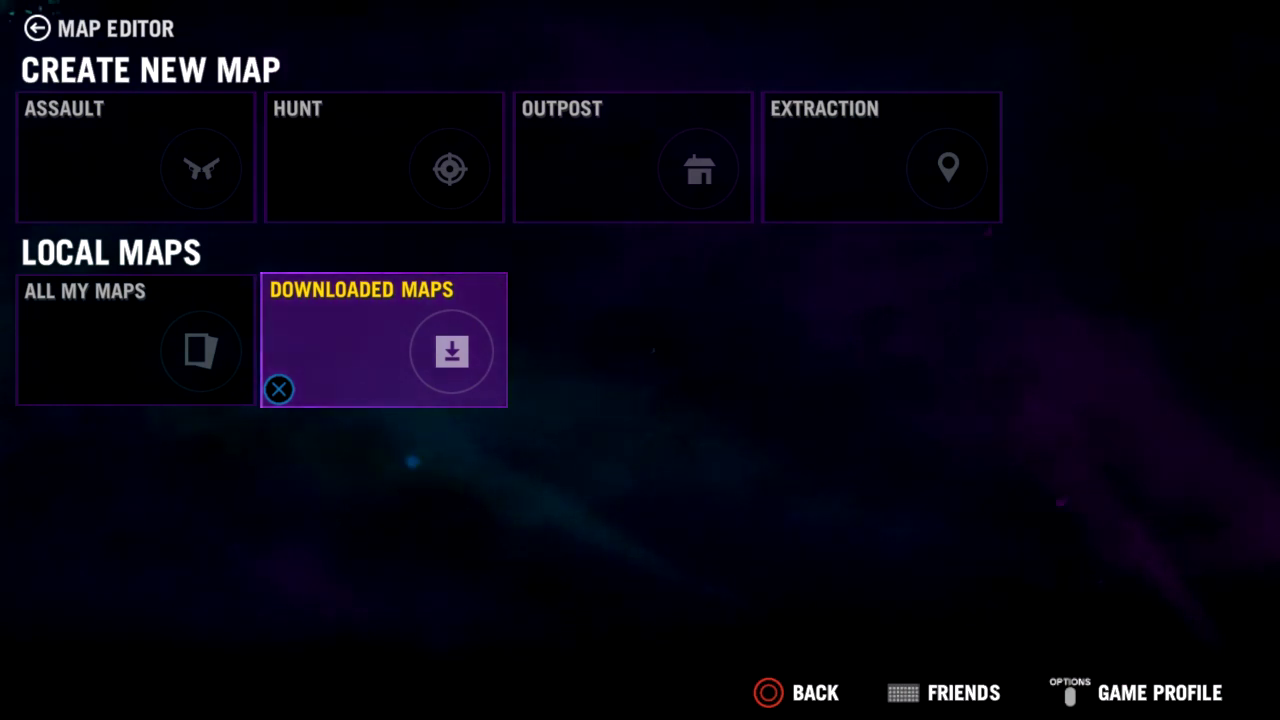
pyautogui.press('Left')
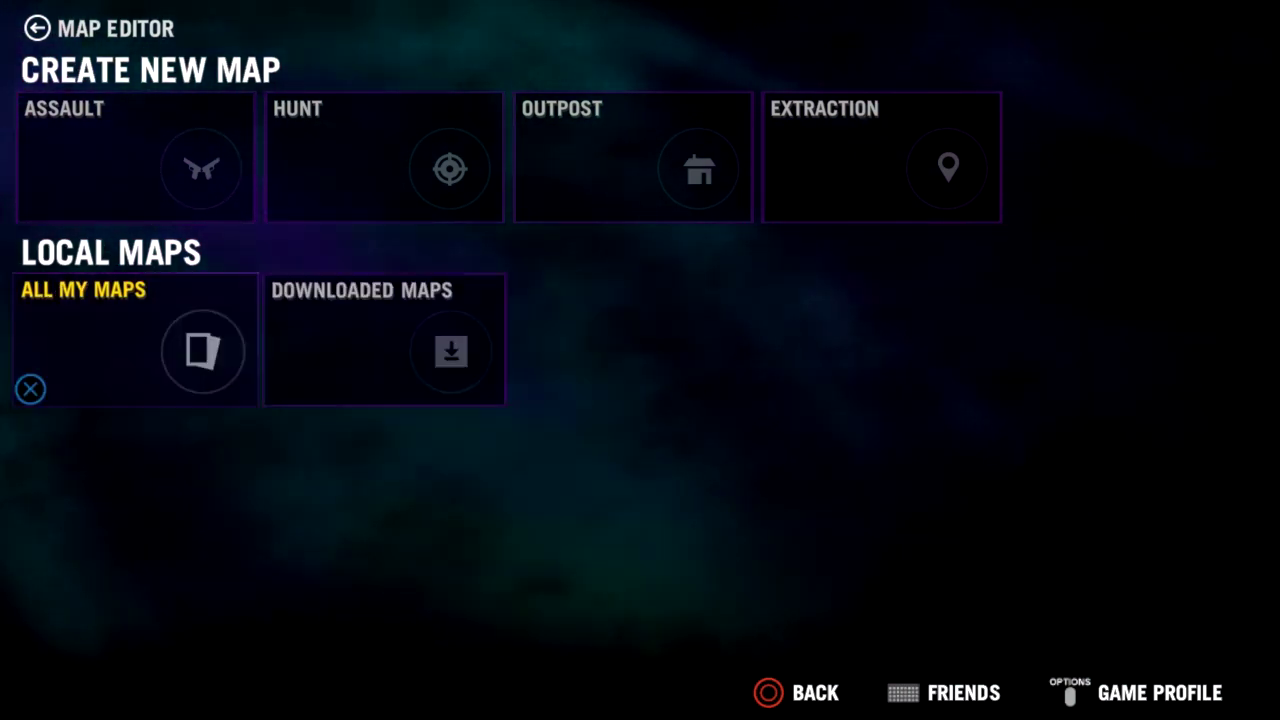
# Begin creating a new map for the Outpost game mode
pyautogui.press('Up')
pyautogui.press('Right')
pyautogui.press('Right')
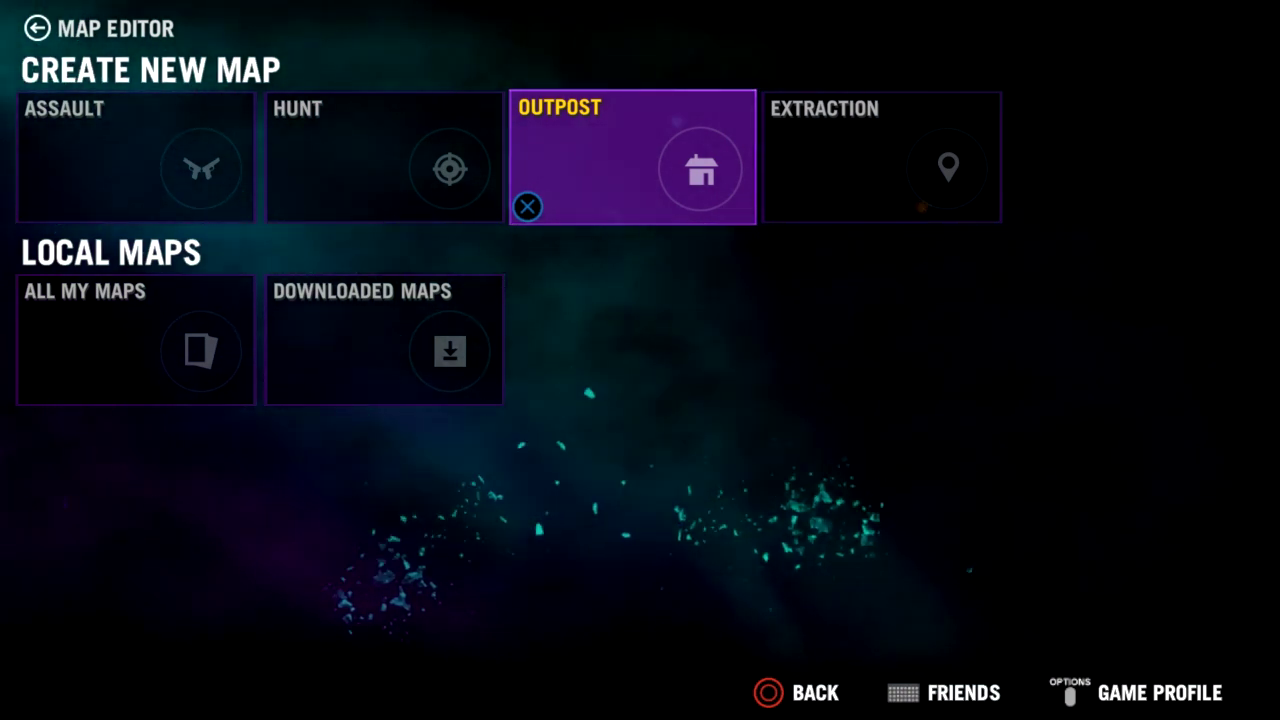
pyautogui.press('Right')
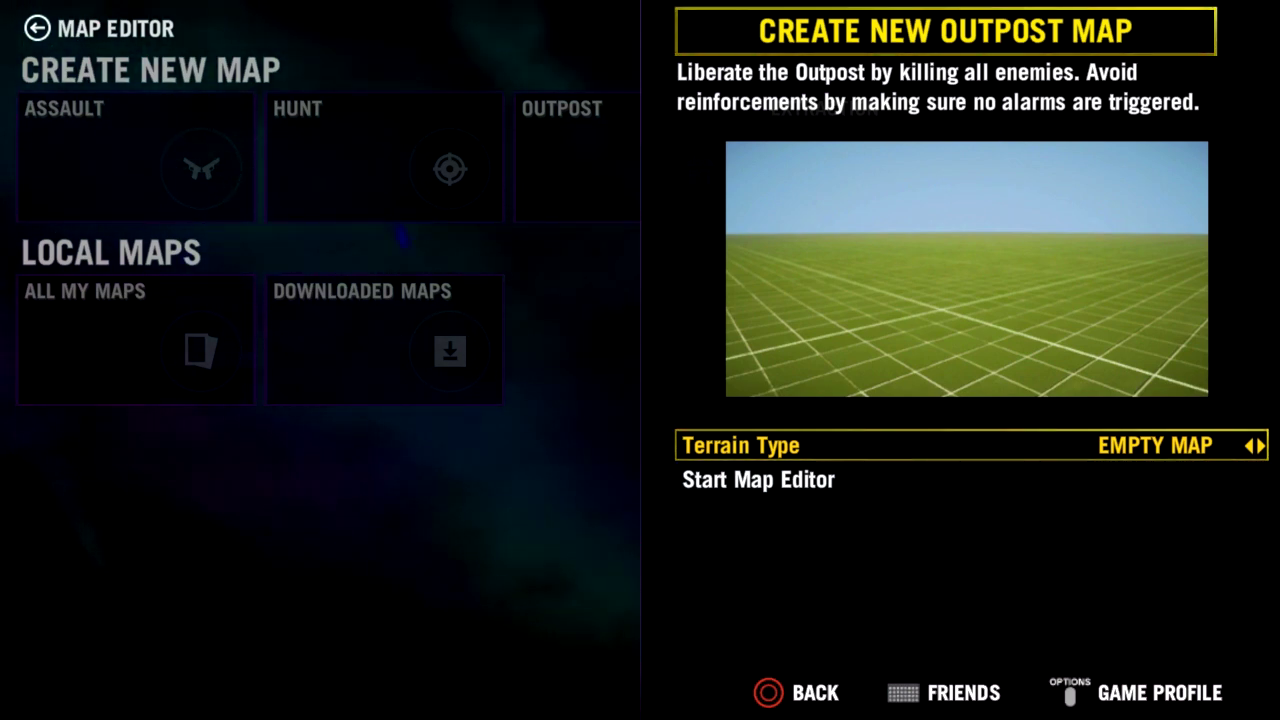
# Look through the terrain types, set the Outpost map's terrain to Mountains and start the map editor
pyautogui.press('Right')
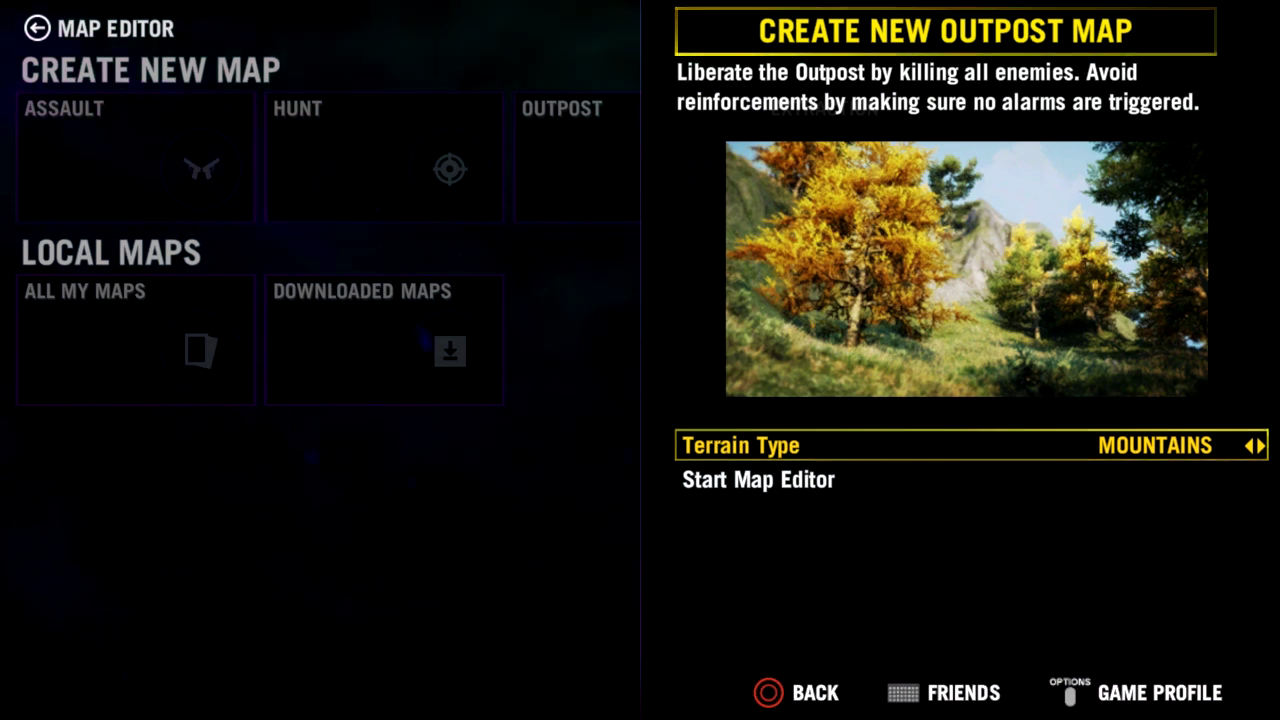
pyautogui.press('Right')
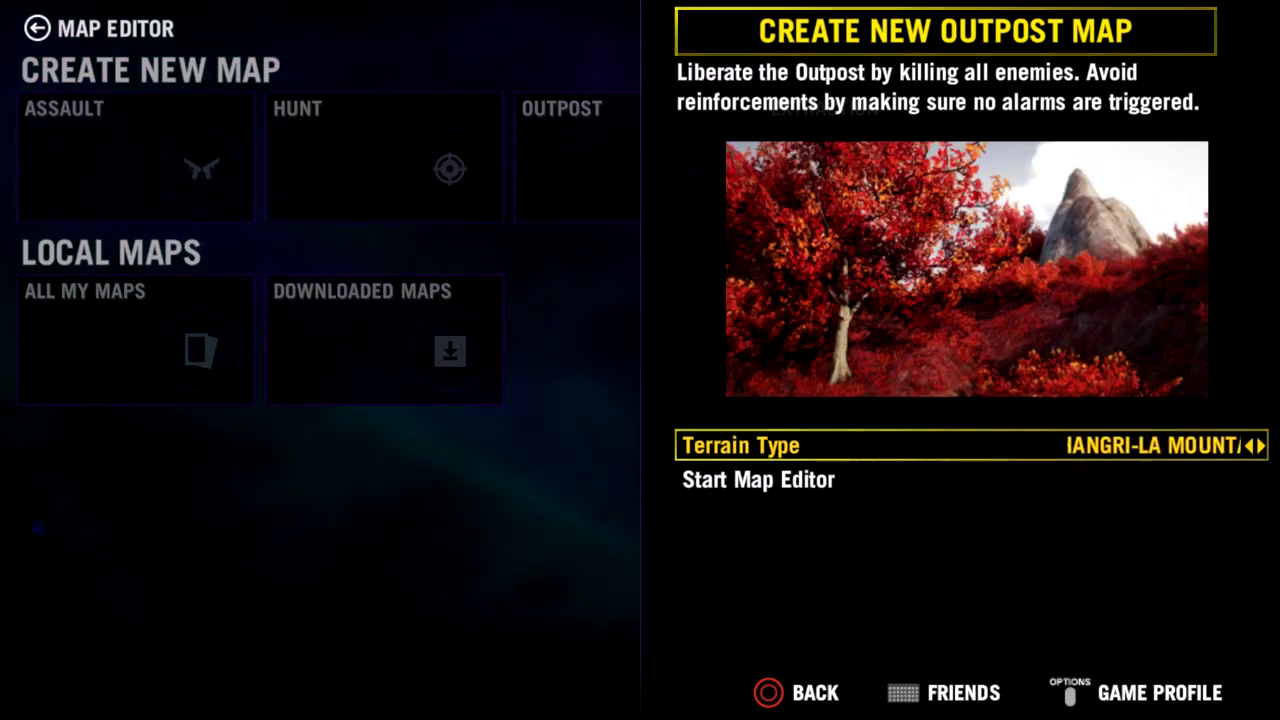
pyautogui.press('Right')
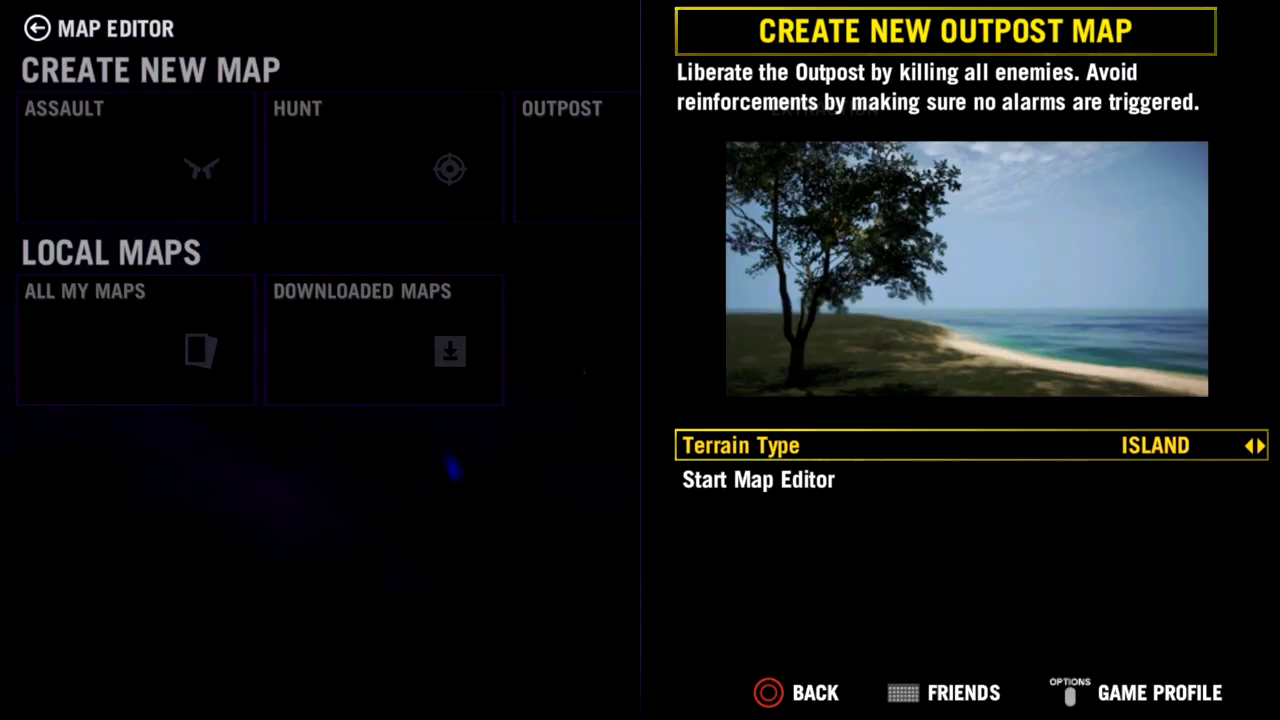
pyautogui.press('Right')
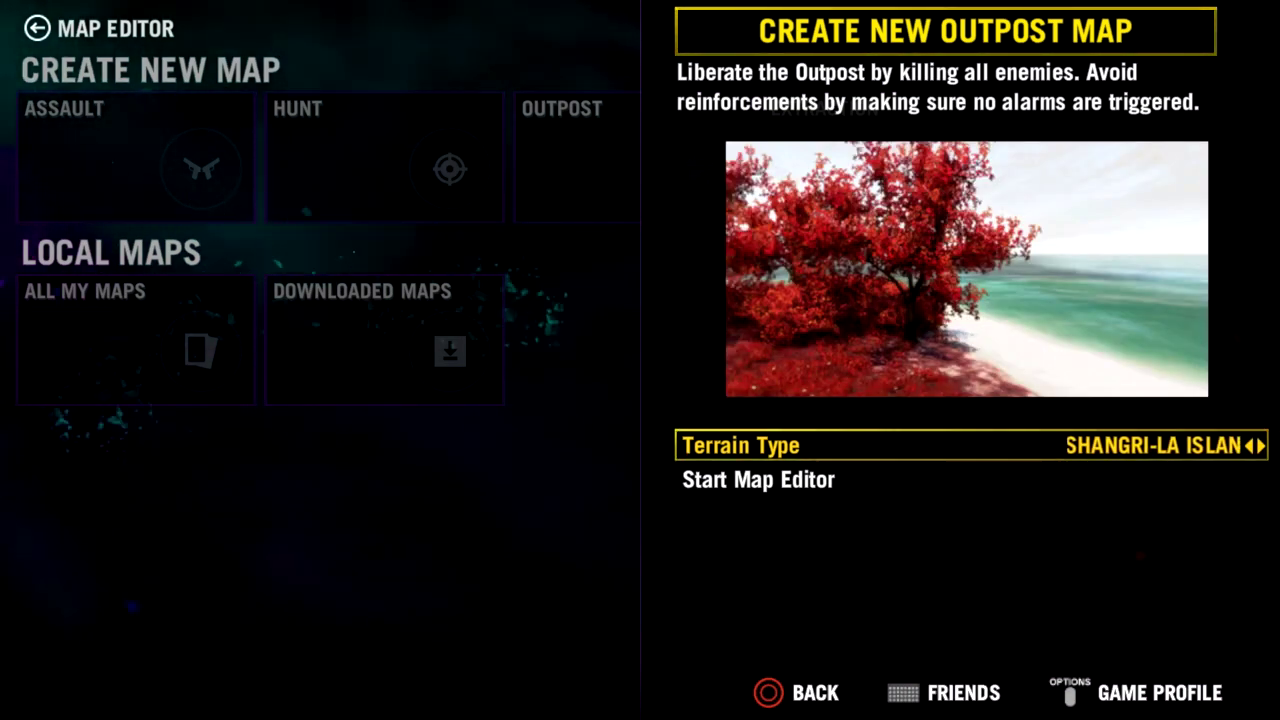
pyautogui.press('Right')
pyautogui.press('Right')
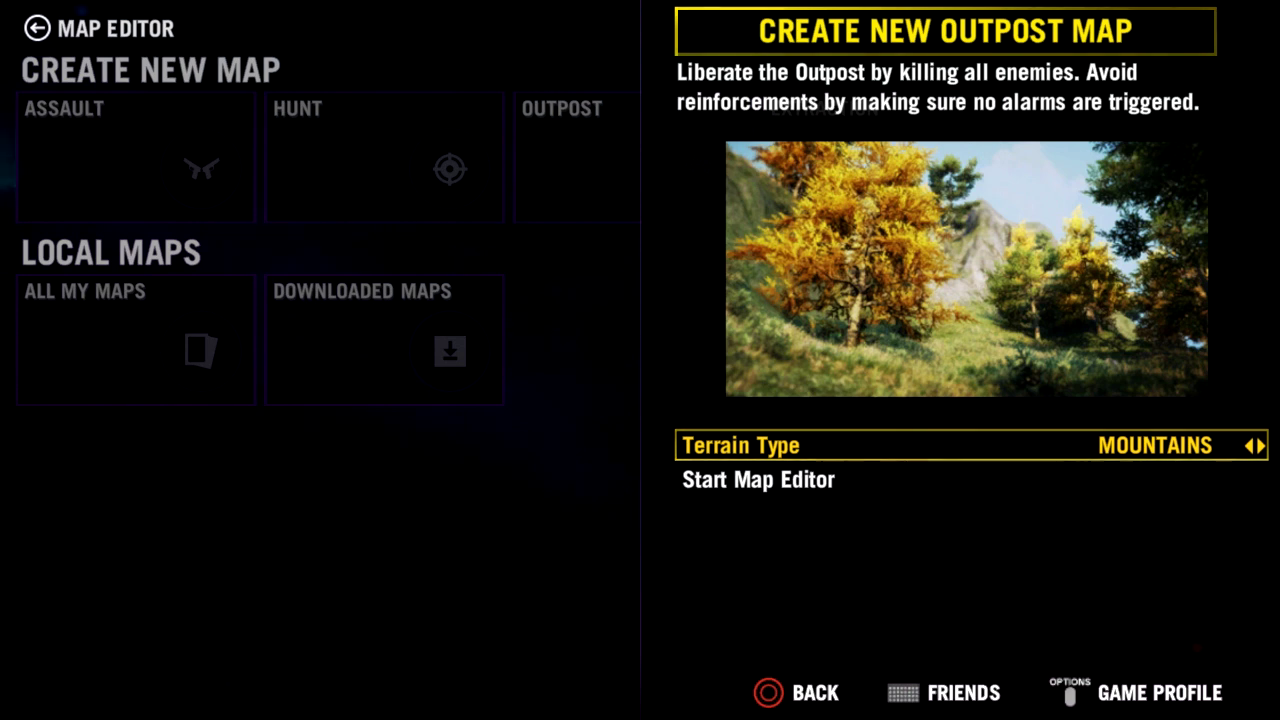
pyautogui.press('Down')
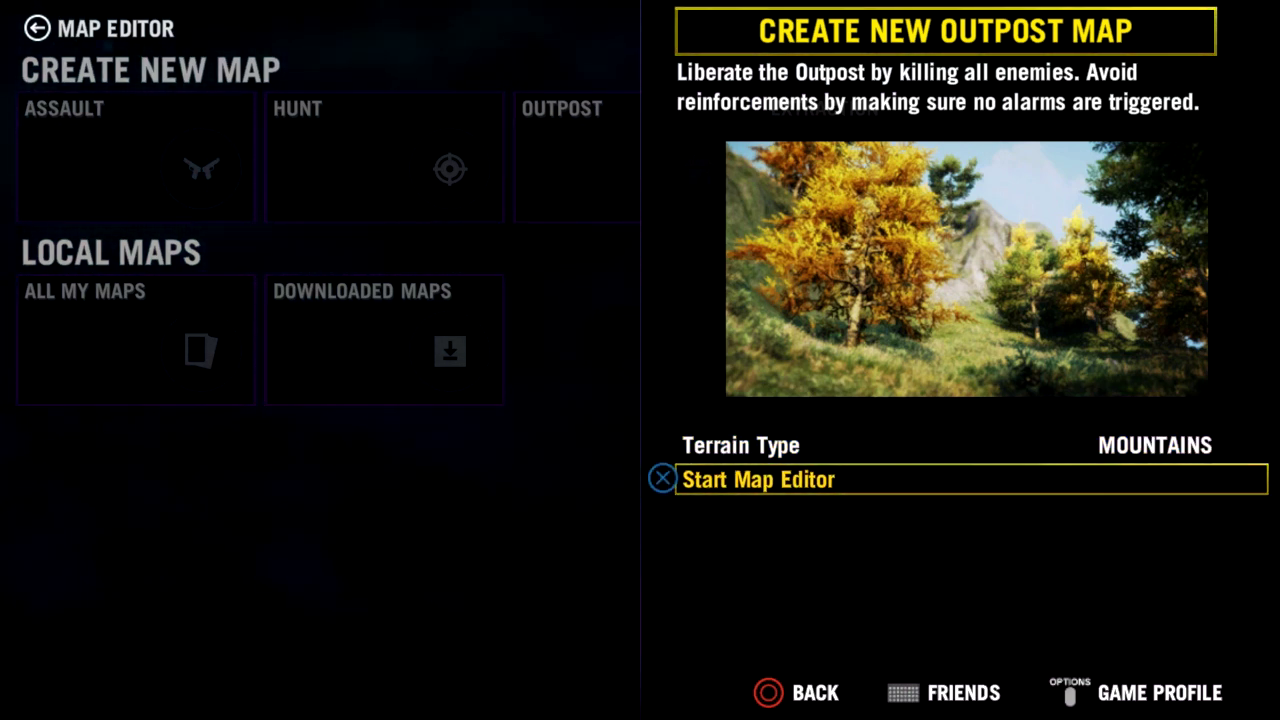
pyautogui.press('Return')
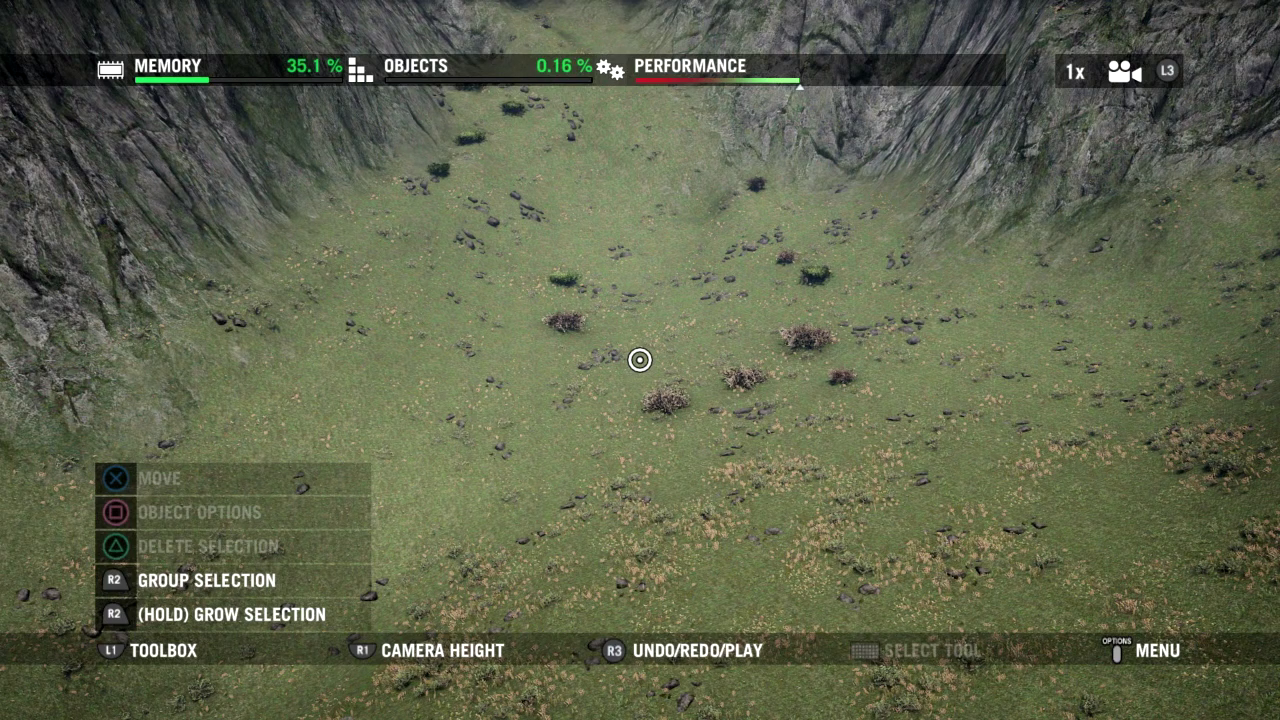
# Review the toolbox categories and activate the Flatten tool from the terrain tools
pyautogui.press('L1')
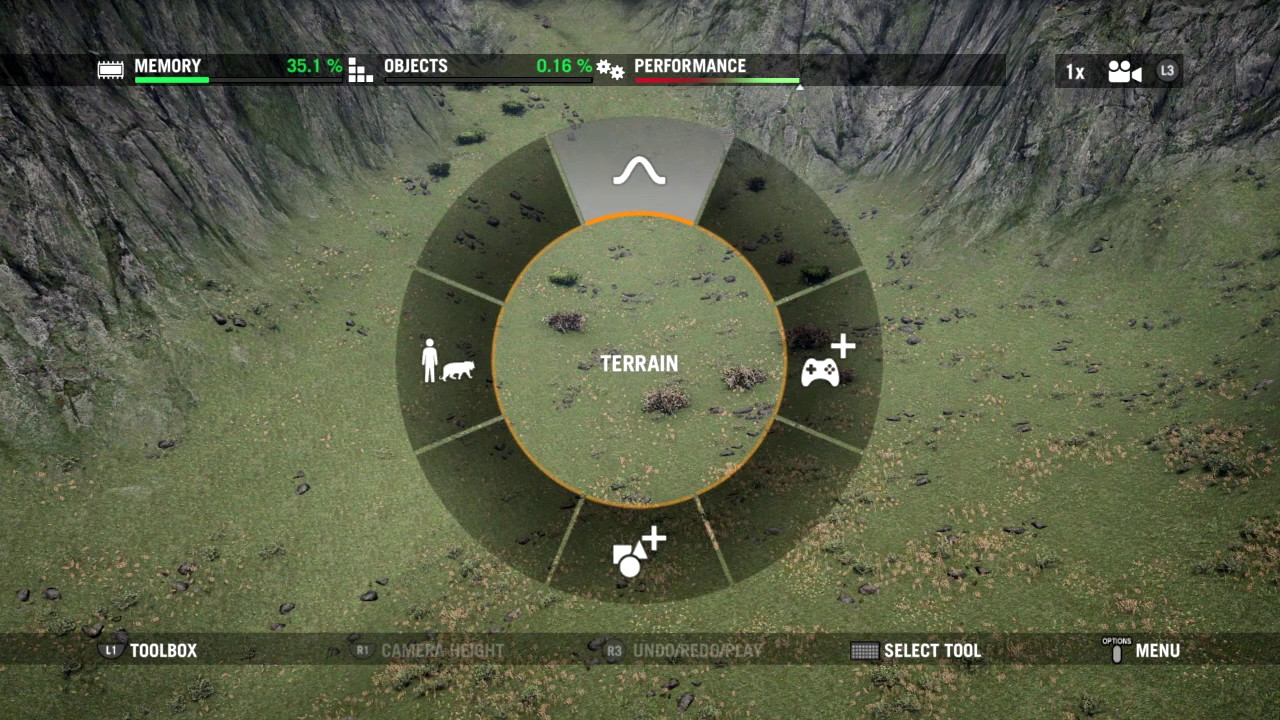
pyautogui.press('Right')
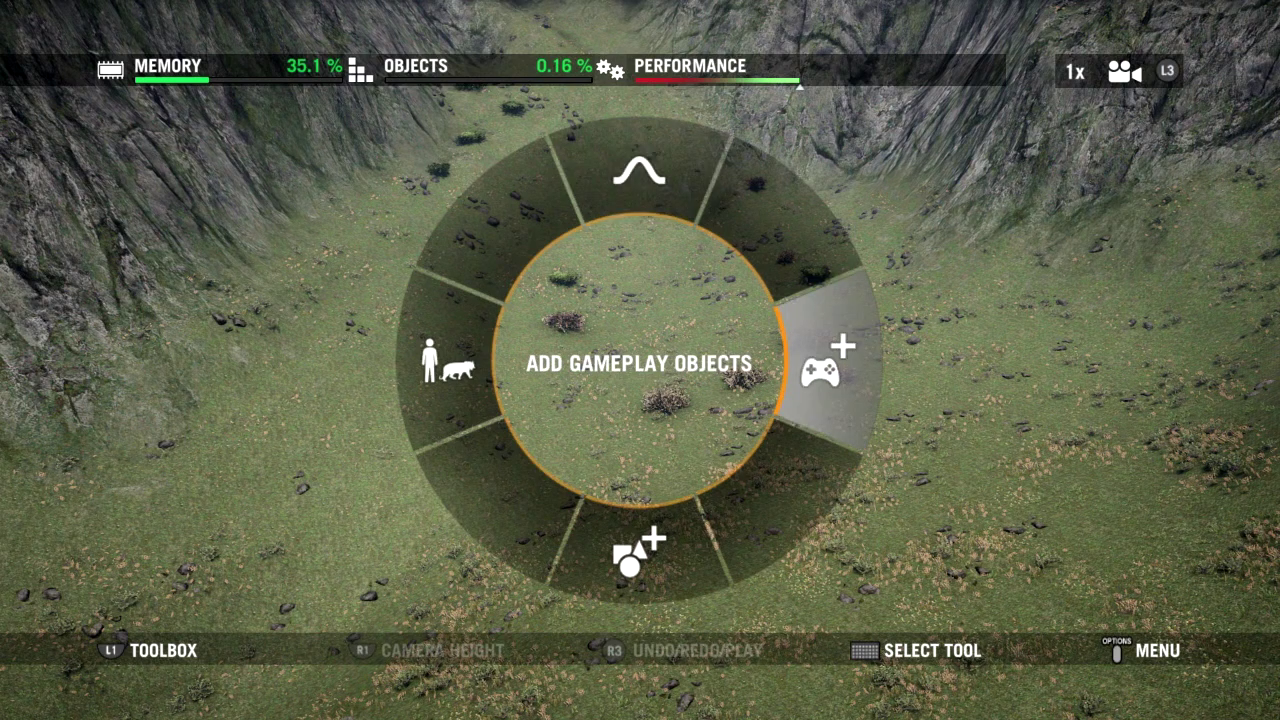
pyautogui.press('Down')
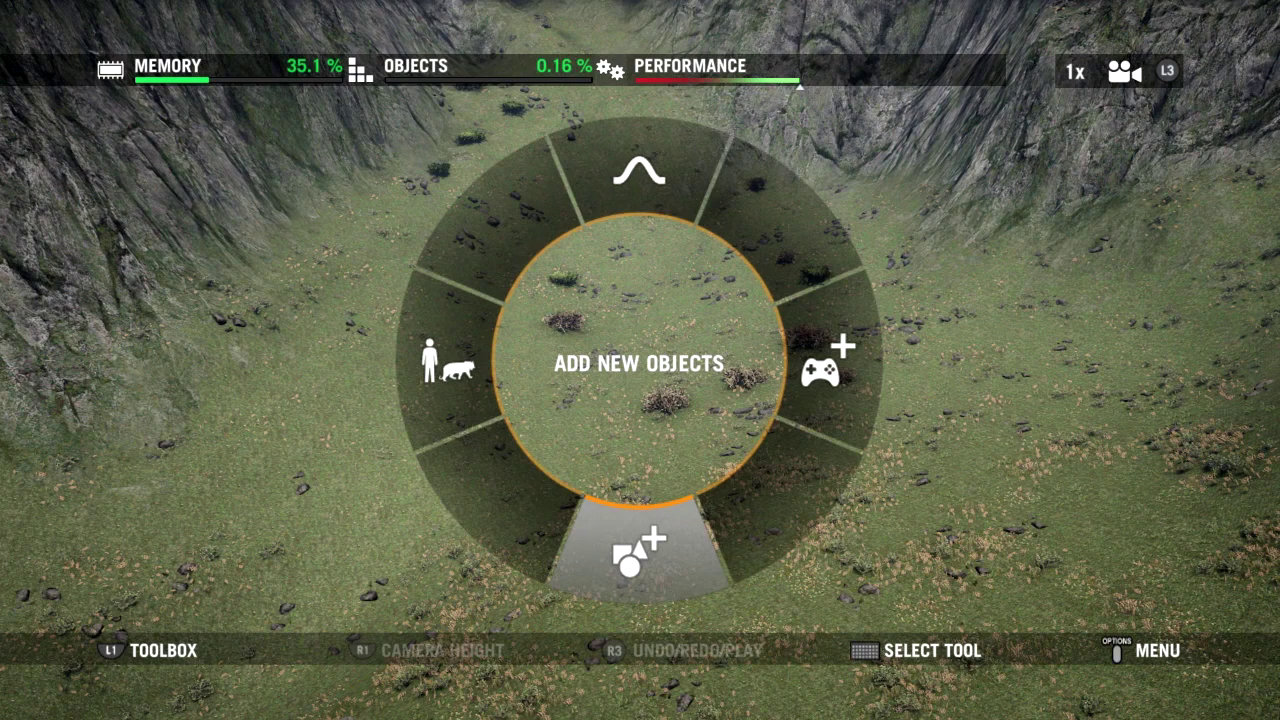
pyautogui.press('Left')
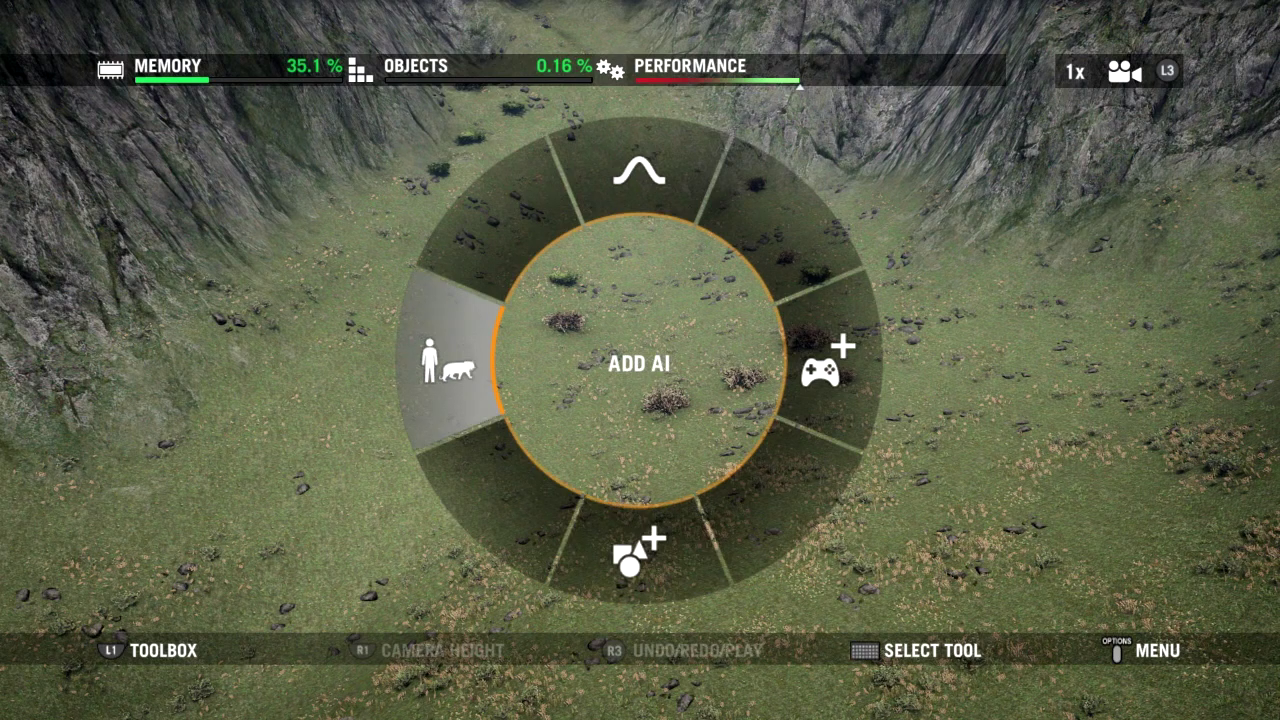
pyautogui.press('Up')
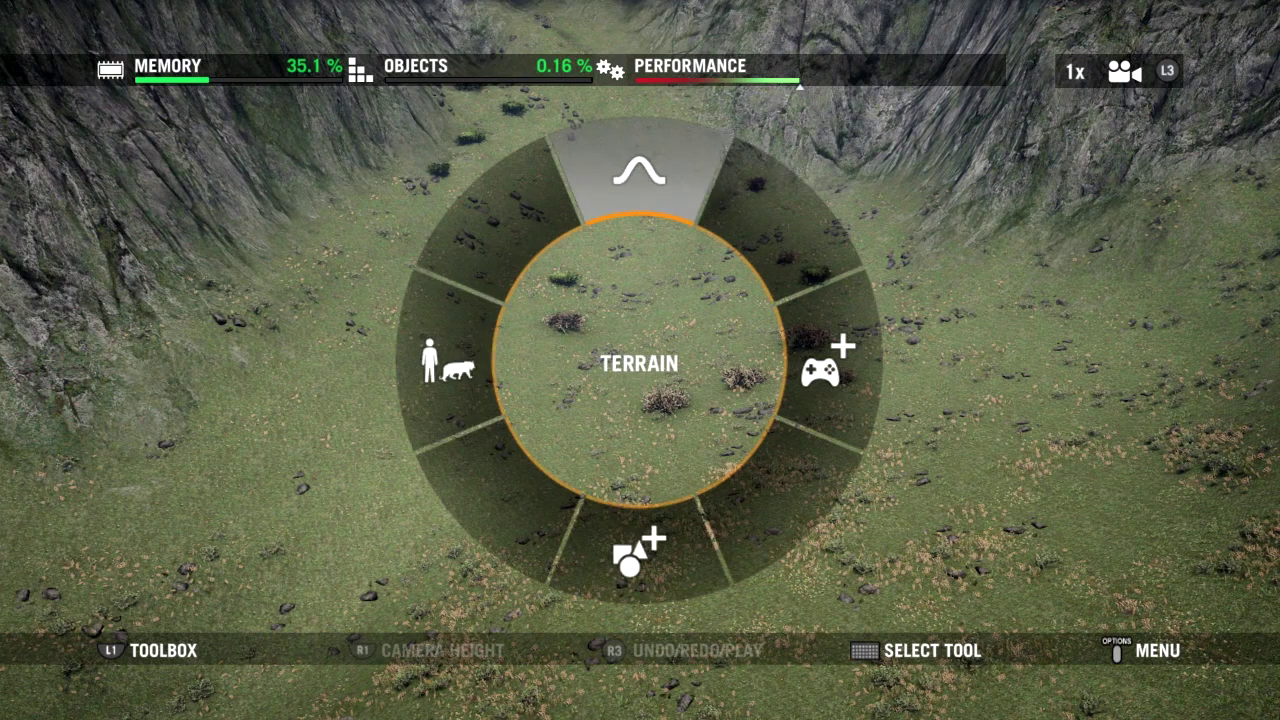
pyautogui.press('Return')
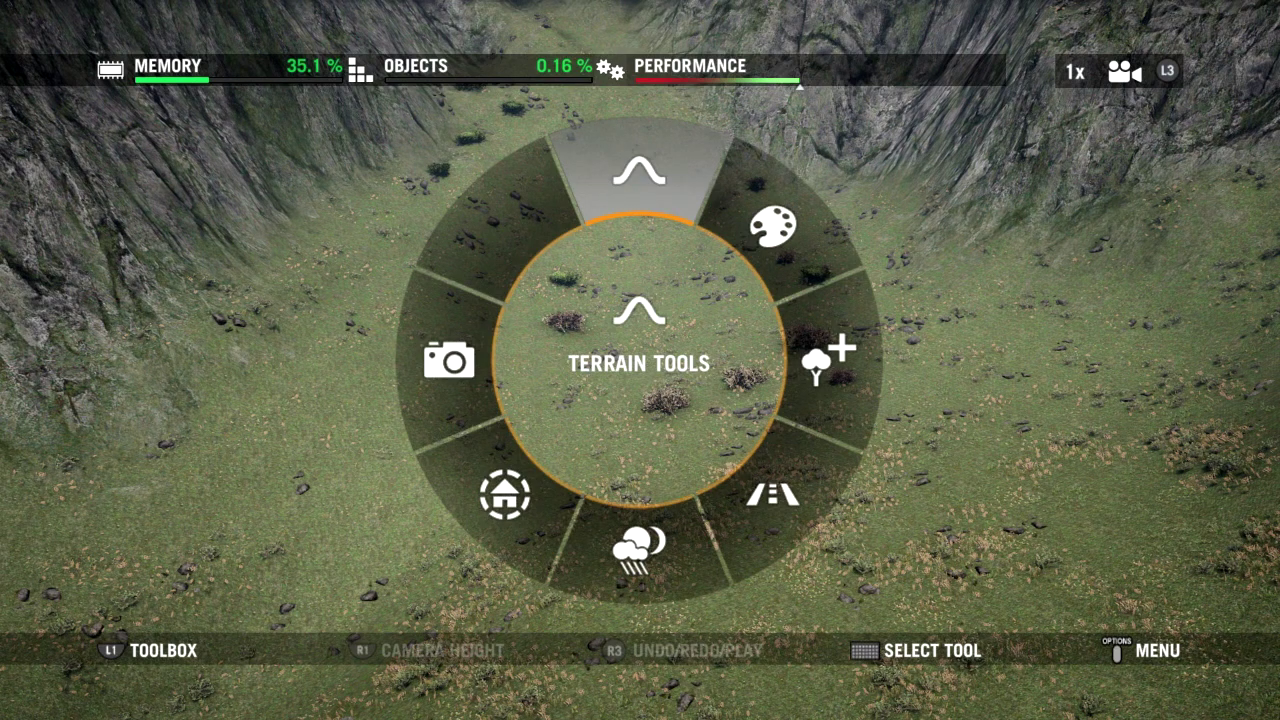
pyautogui.press('Return')
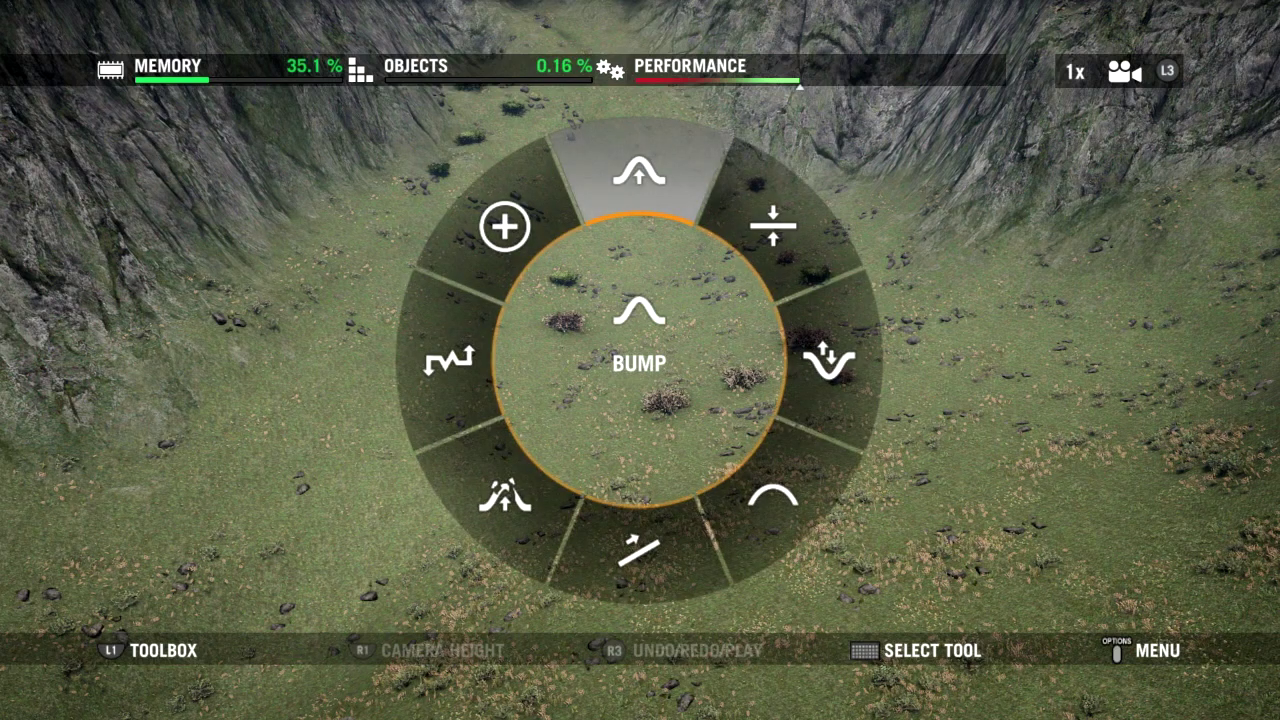
pyautogui.press('Right')
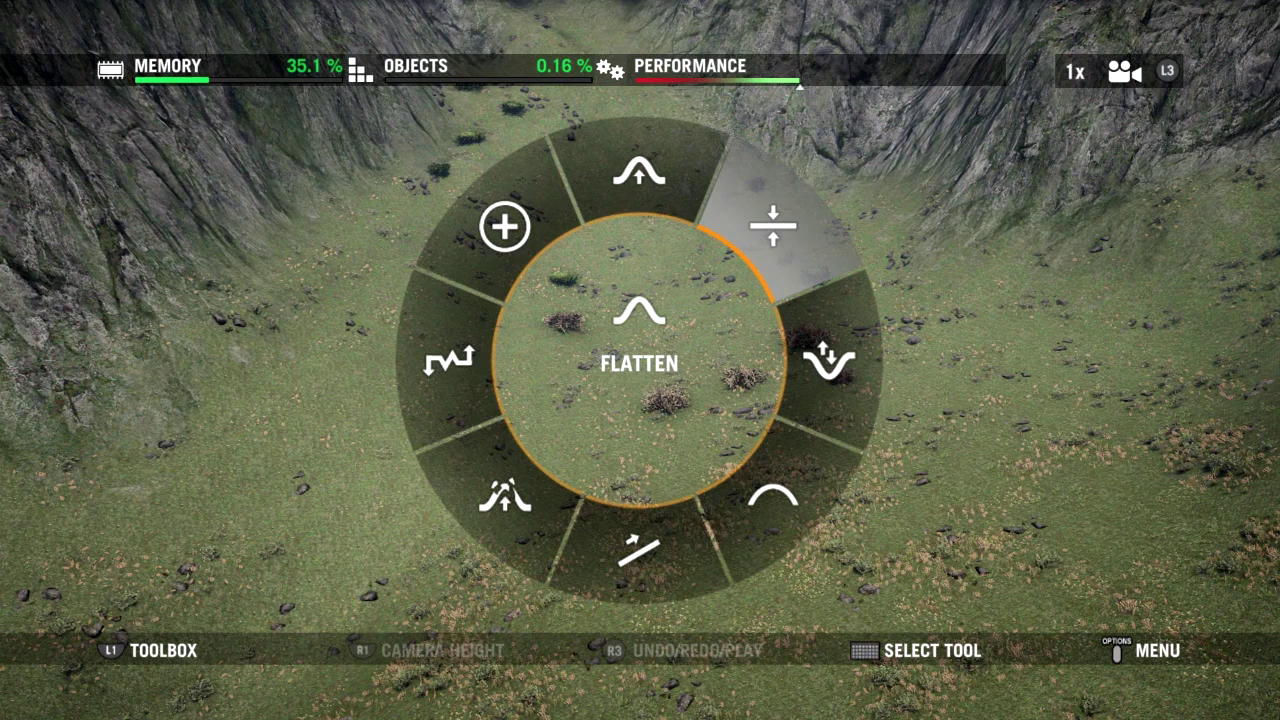
pyautogui.press('Return')
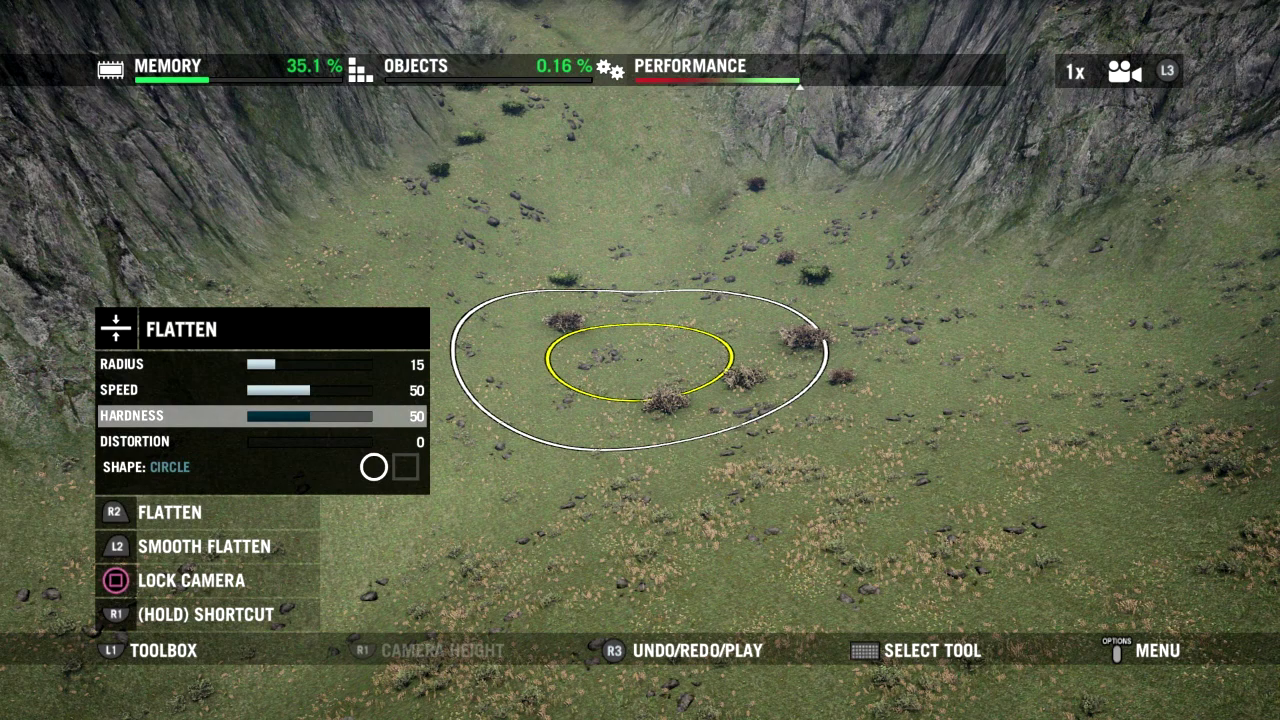
# Set the Flatten brush radius to 10
pyautogui.press('Up')
pyautogui.press('Up')
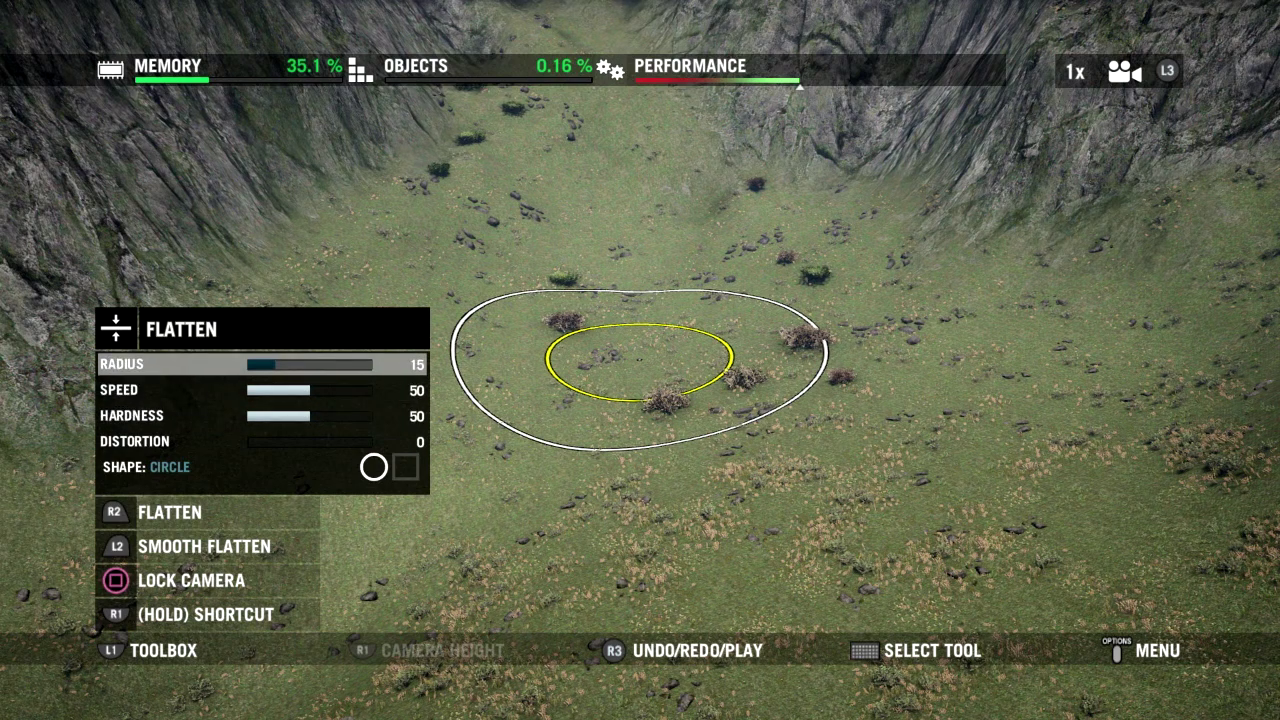
pyautogui.press('Left')
pyautogui.press('Left')
pyautogui.press('Left')
pyautogui.press('Left')
pyautogui.press('Left')
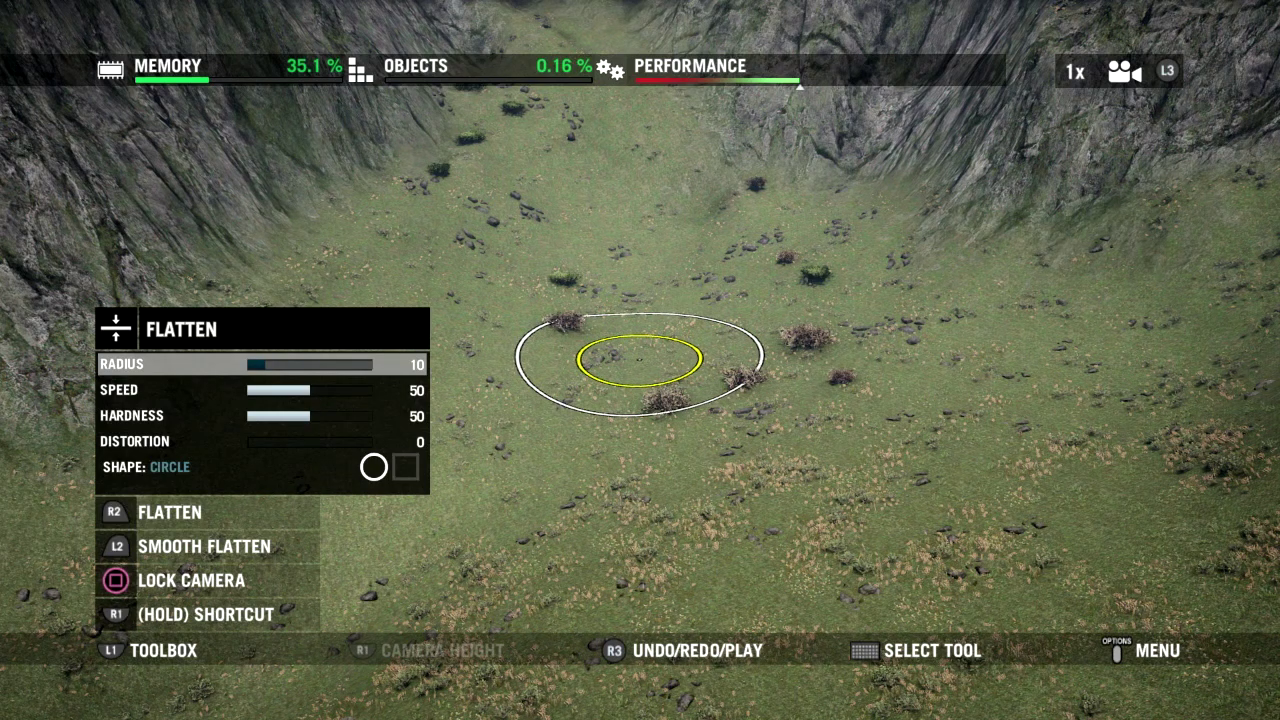
# Flatten the sloping ground beside the foot of the rocky cliff into a raised, level plateau
pyautogui.press('w')
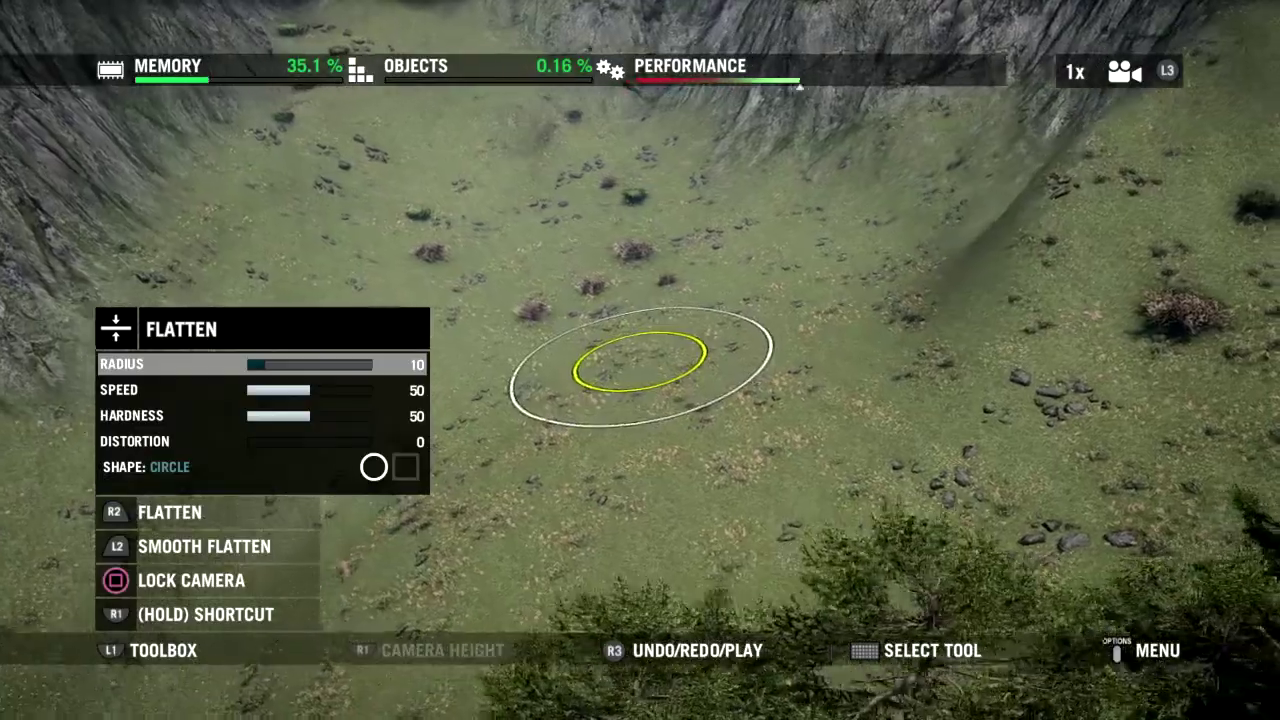
pyautogui.press('w')
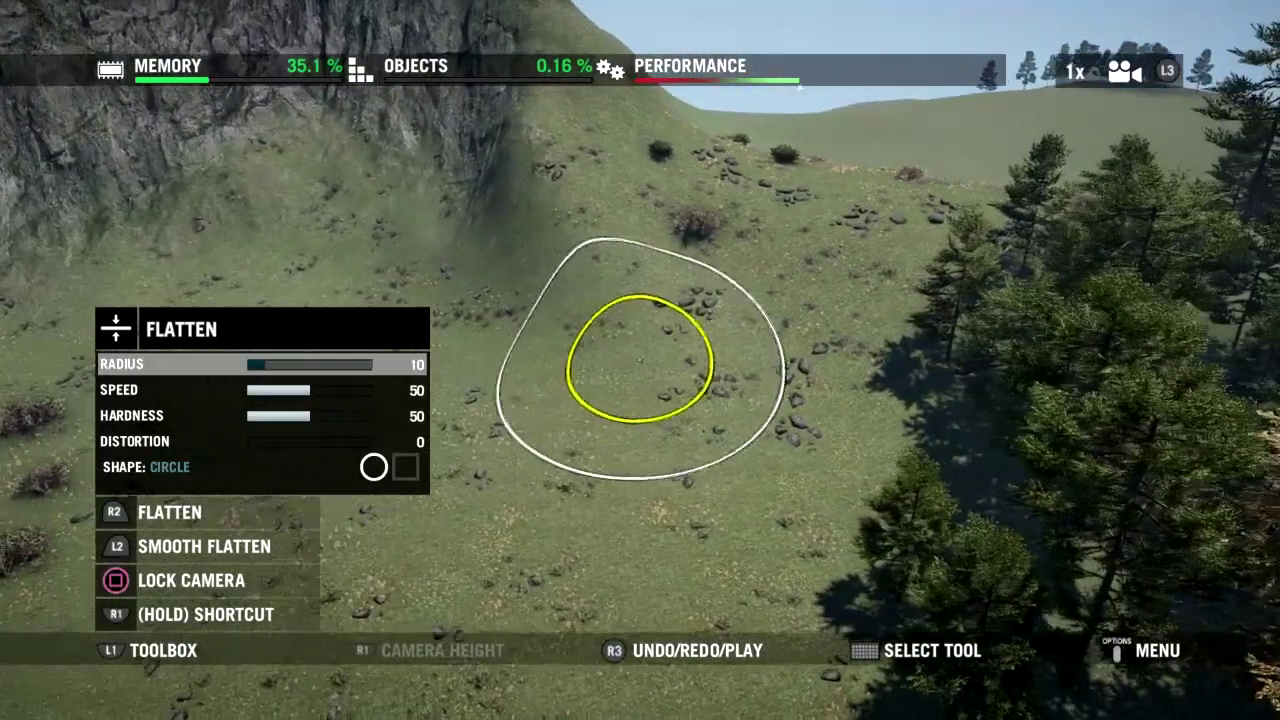
pyautogui.press('w')
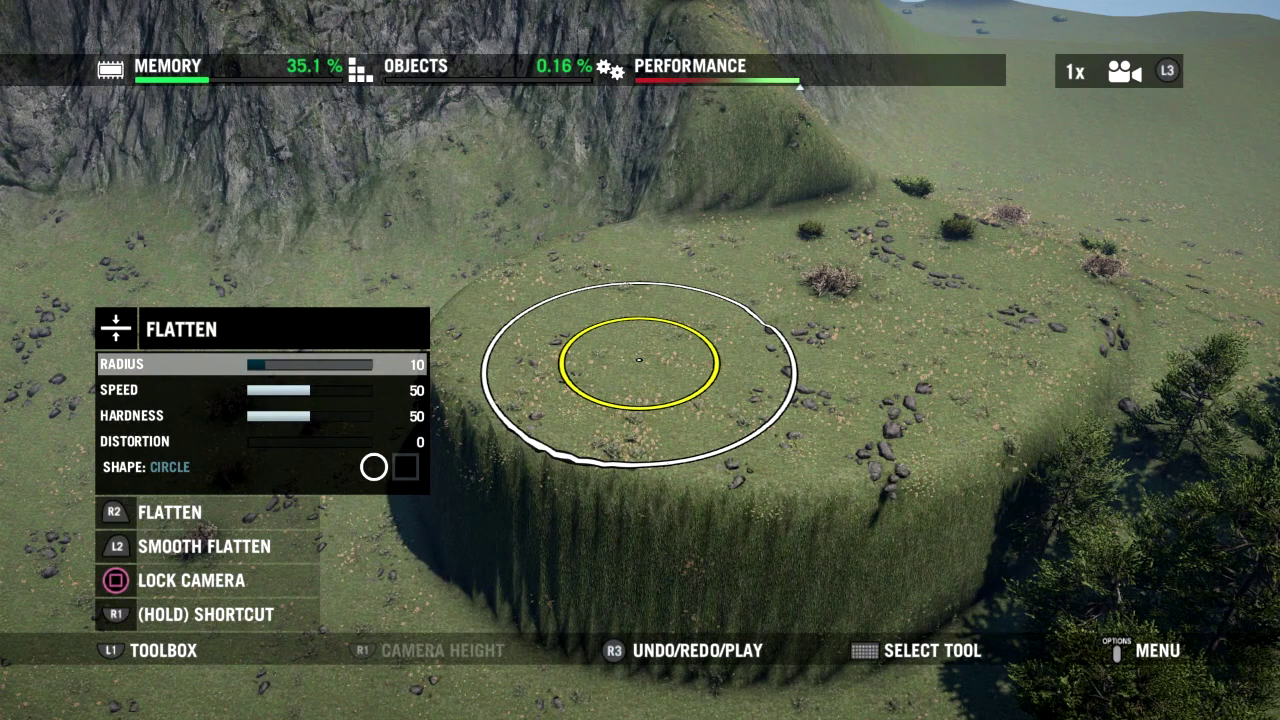
# Undo the last terrain flattening beside the cliff
pyautogui.middleClick(640, 360)
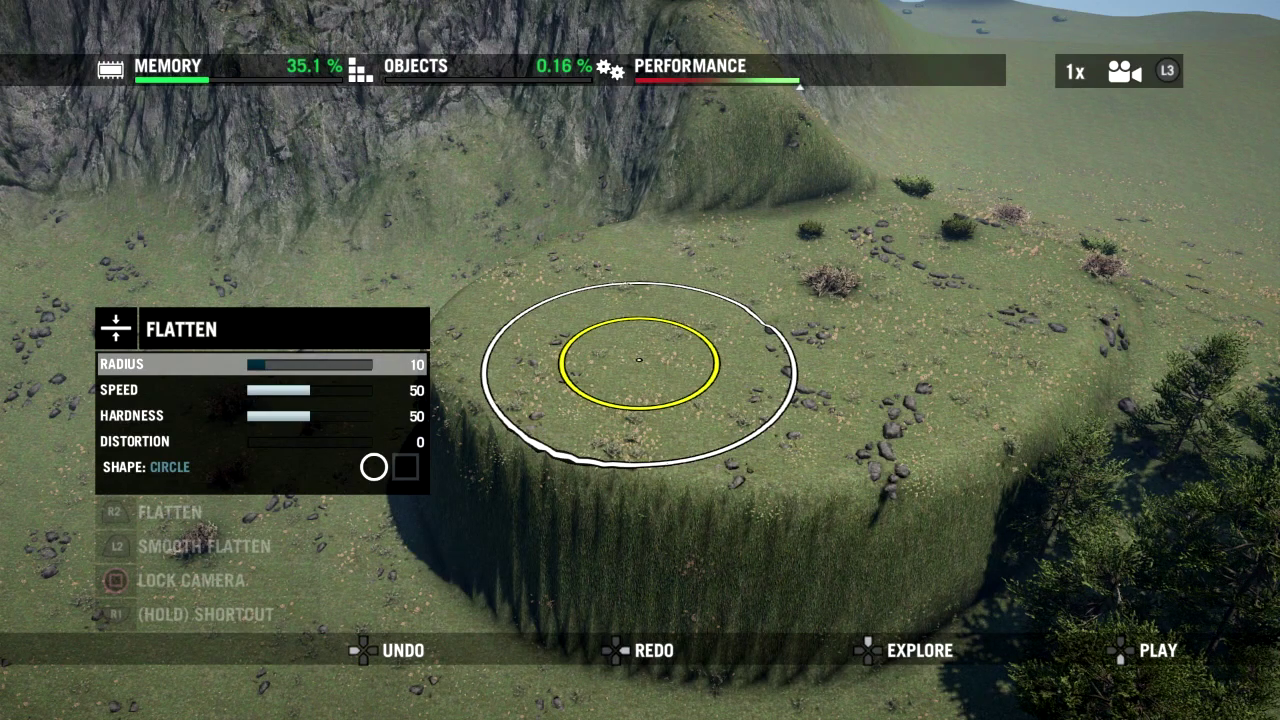
pyautogui.press('Left')
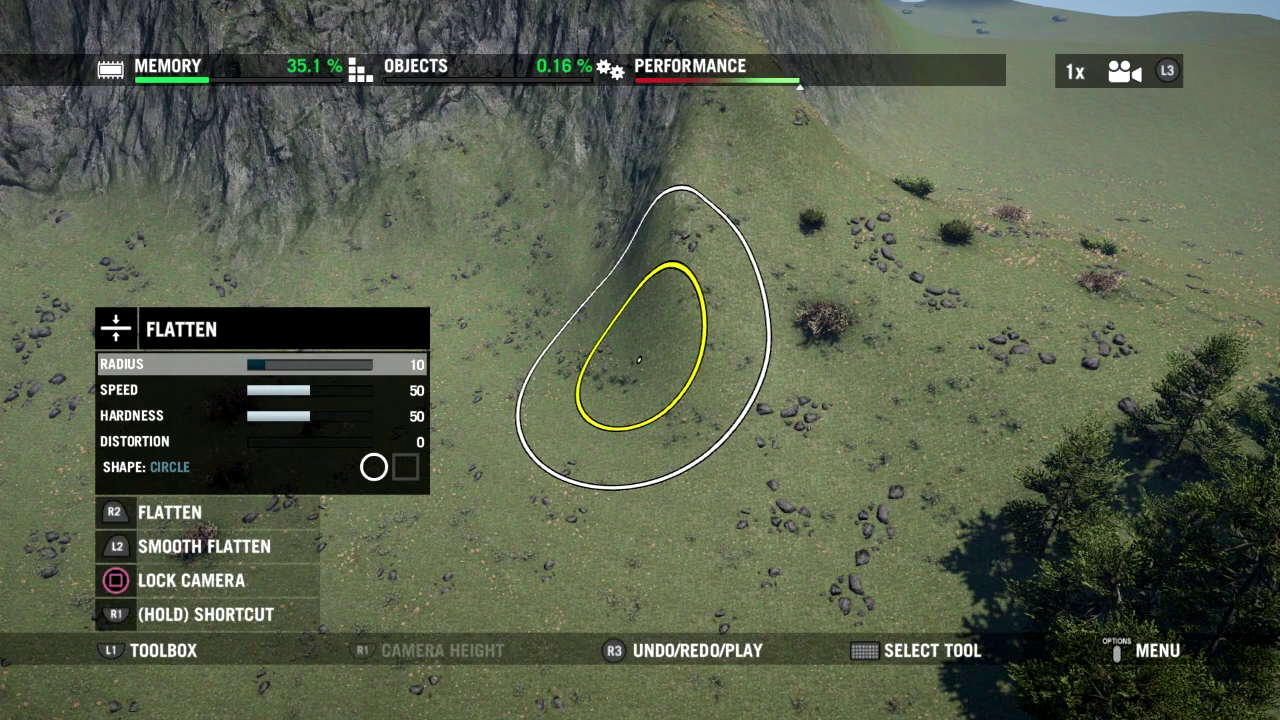
pyautogui.press('Up')
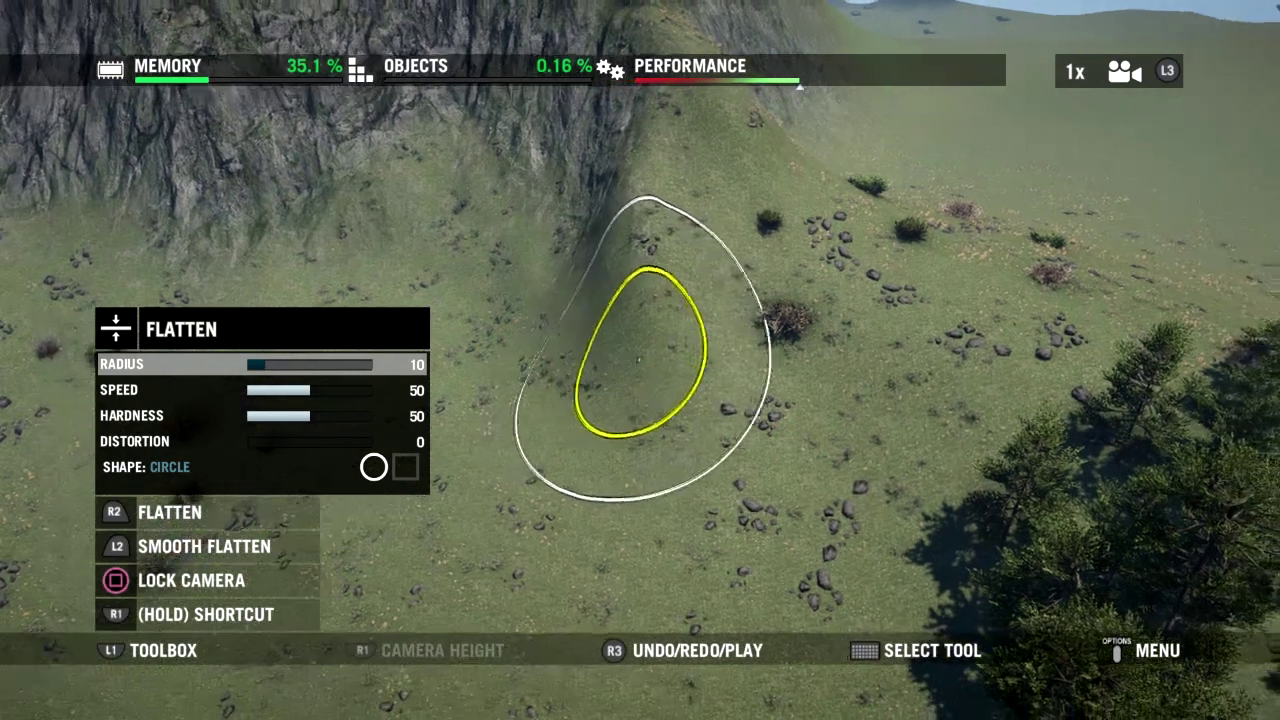
pyautogui.press('Up')
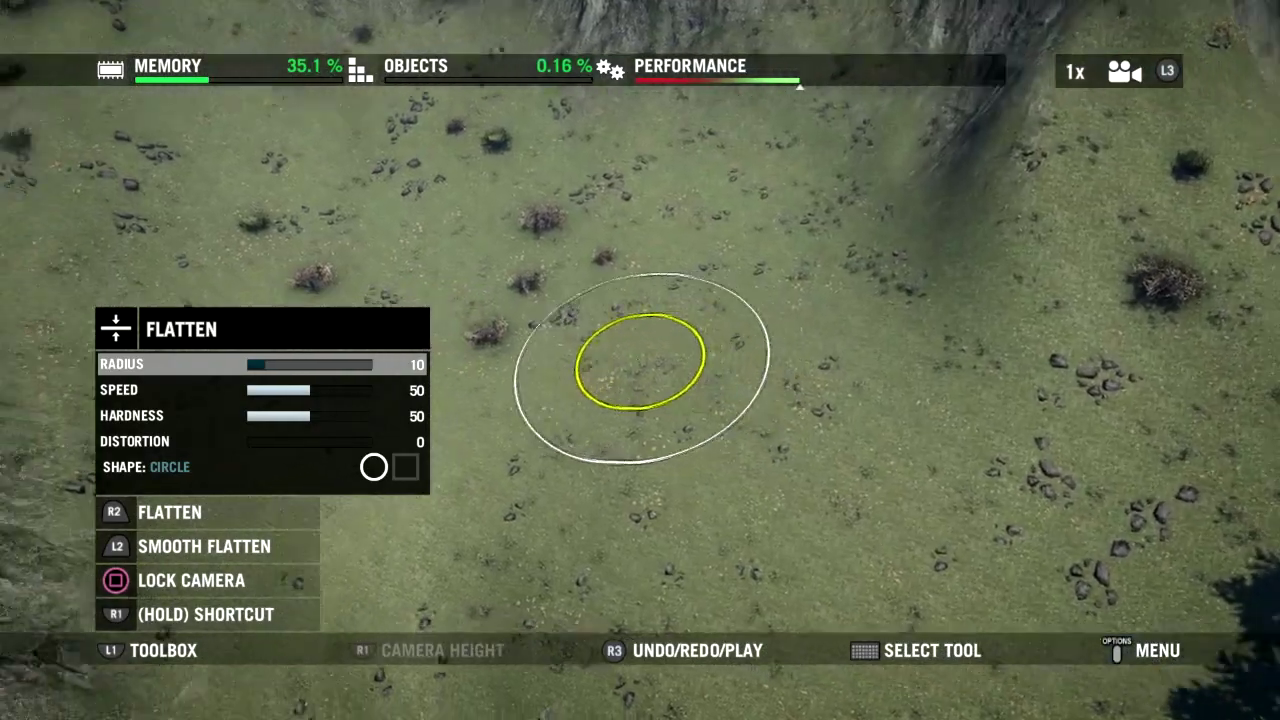
# Flatten the sloping ground between the two rocky cliffs into a broad, level basin, using a brush radius of 10
pyautogui.press('Left')
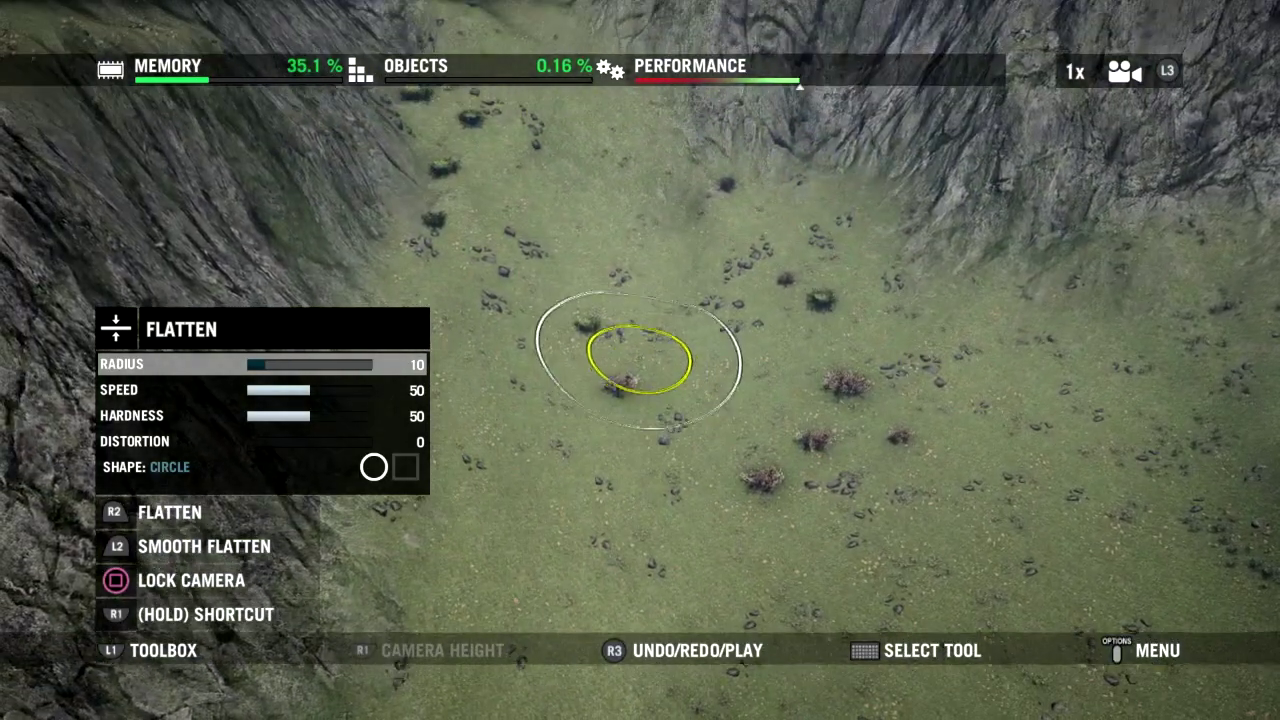
pyautogui.moveTo(640, 360)
pyautogui.mouseDown()
pyautogui.moveTo(567, 346)
pyautogui.moveTo(535, 322)
pyautogui.moveTo(576, 293)
pyautogui.moveTo(600, 235)
pyautogui.moveTo(648, 205)
pyautogui.moveTo(717, 221)
pyautogui.moveTo(840, 290)
pyautogui.moveTo(994, 409)
pyautogui.moveTo(1000, 480)
pyautogui.moveTo(943, 557)
pyautogui.moveTo(735, 510)
pyautogui.mouseUp()
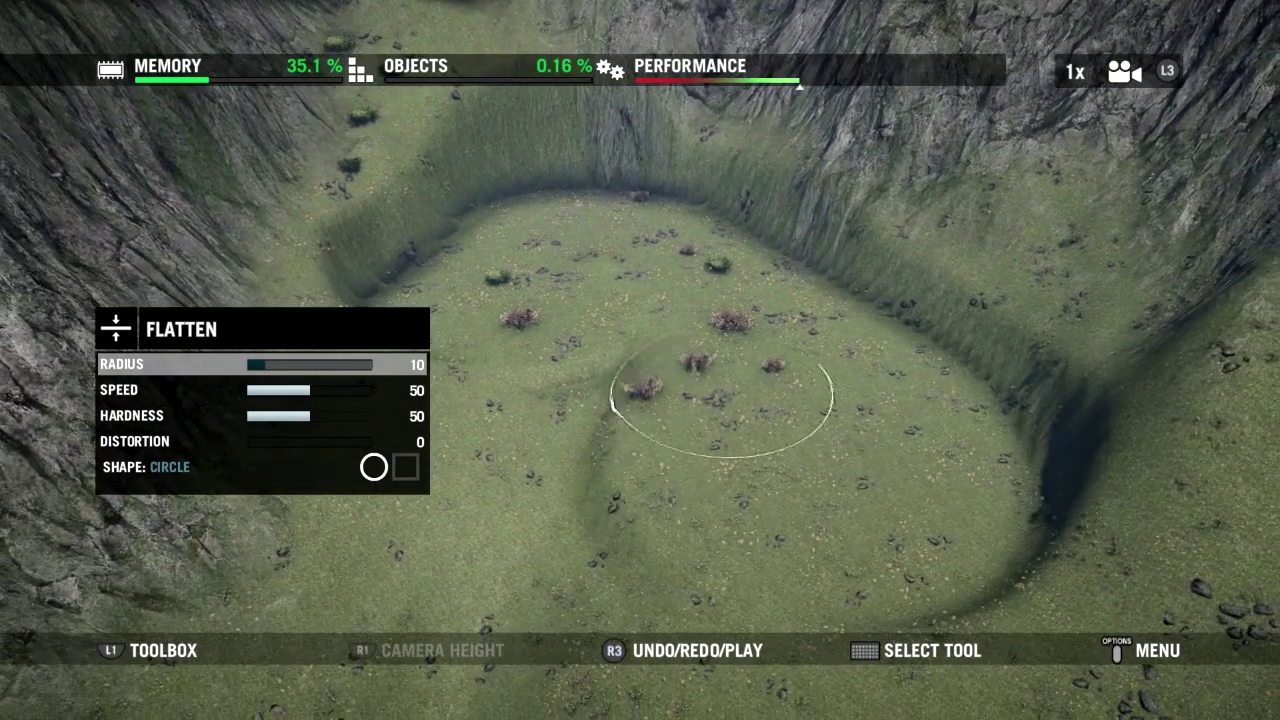
pyautogui.moveTo(515, 392)
pyautogui.mouseDown()
pyautogui.moveTo(465, 445)
pyautogui.moveTo(591, 534)
pyautogui.moveTo(446, 502)
pyautogui.moveTo(421, 605)
pyautogui.moveTo(580, 500)
pyautogui.moveTo(580, 486)
pyautogui.moveTo(554, 600)
pyautogui.moveTo(522, 575)
pyautogui.moveTo(690, 318)
pyautogui.mouseUp()
pyautogui.moveTo(768, 252)
pyautogui.mouseDown()
pyautogui.moveTo(777, 214)
pyautogui.moveTo(829, 157)
pyautogui.moveTo(870, 182)
pyautogui.mouseUp()
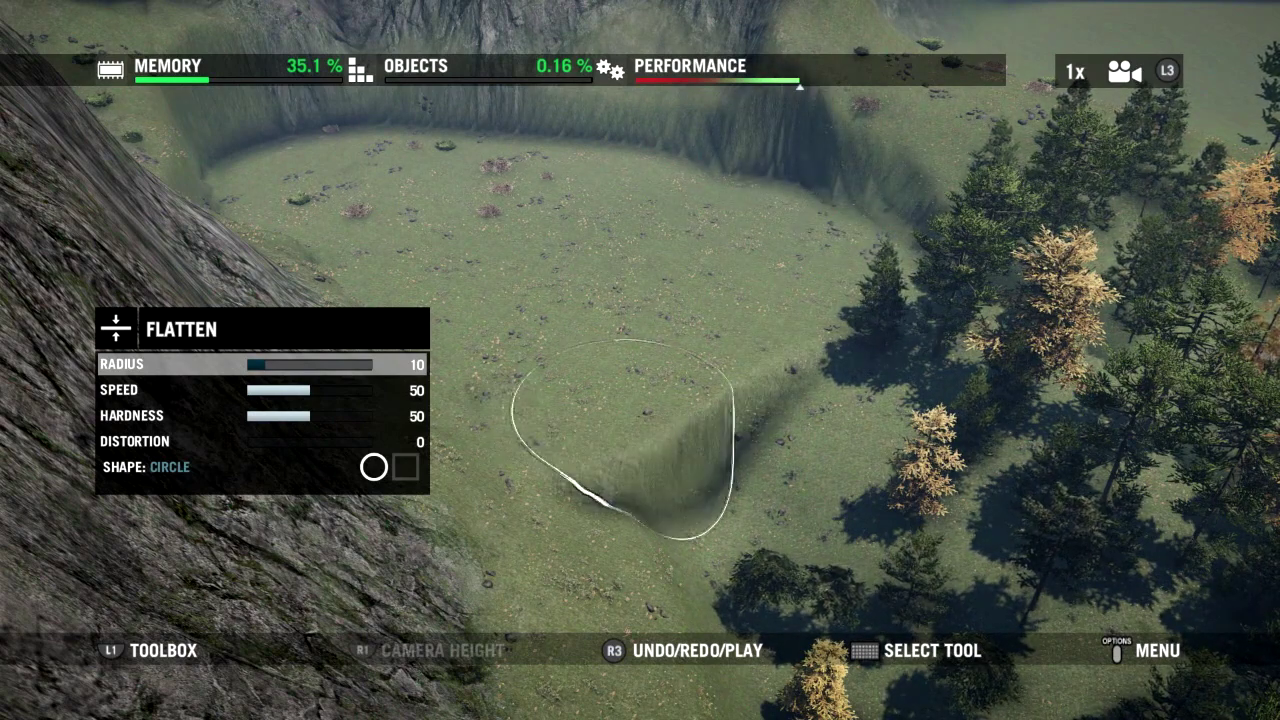
# Level the remaining ridge at the open end of the basin and extend the flattened ground along the tree line
pyautogui.moveTo(688, 415); pyautogui.dragTo(641, 370)
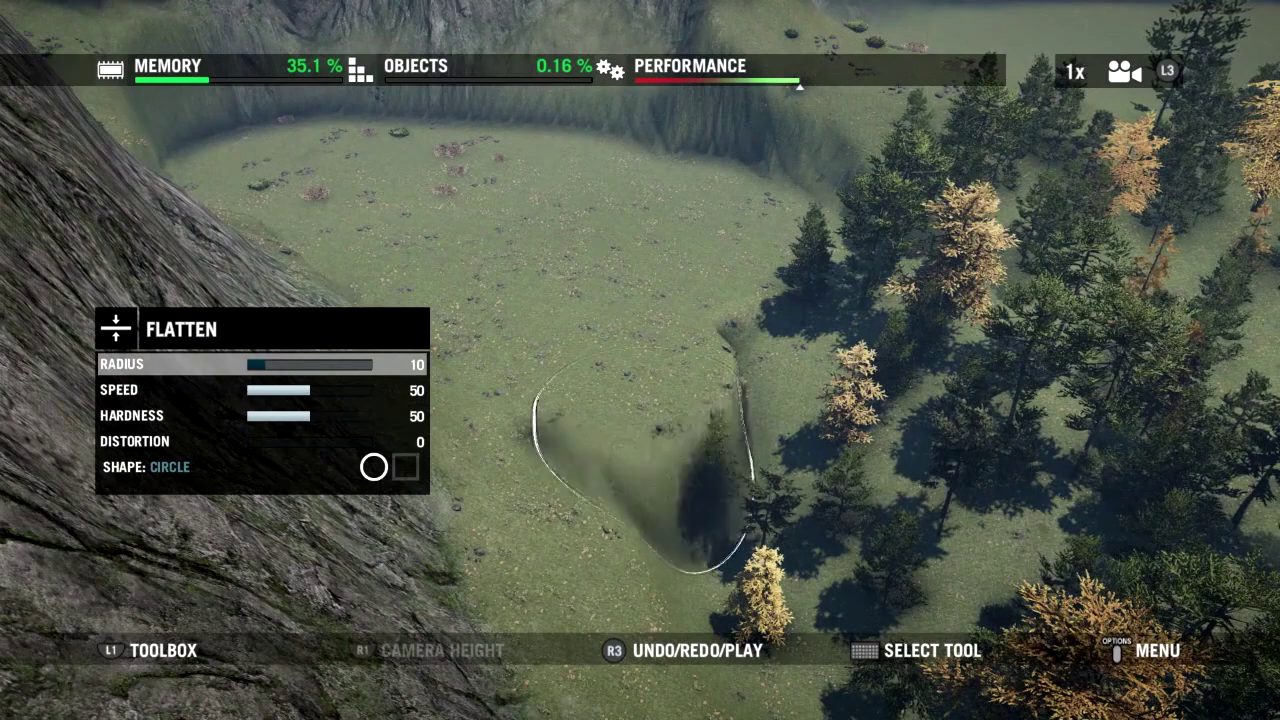
pyautogui.moveTo(680, 530)
pyautogui.mouseDown()
pyautogui.moveTo(734, 582)
pyautogui.moveTo(810, 608)
pyautogui.moveTo(893, 612)
pyautogui.moveTo(955, 580)
pyautogui.mouseUp()
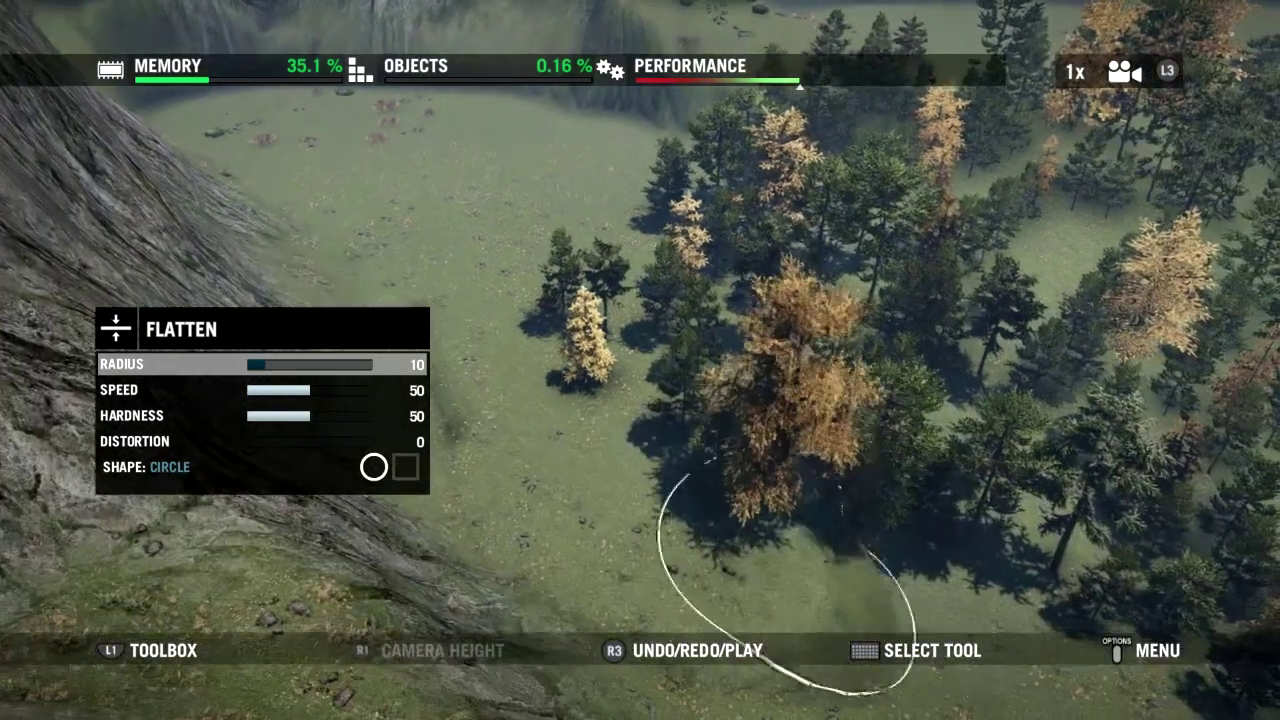
pyautogui.moveTo(786, 592); pyautogui.dragTo(868, 570)
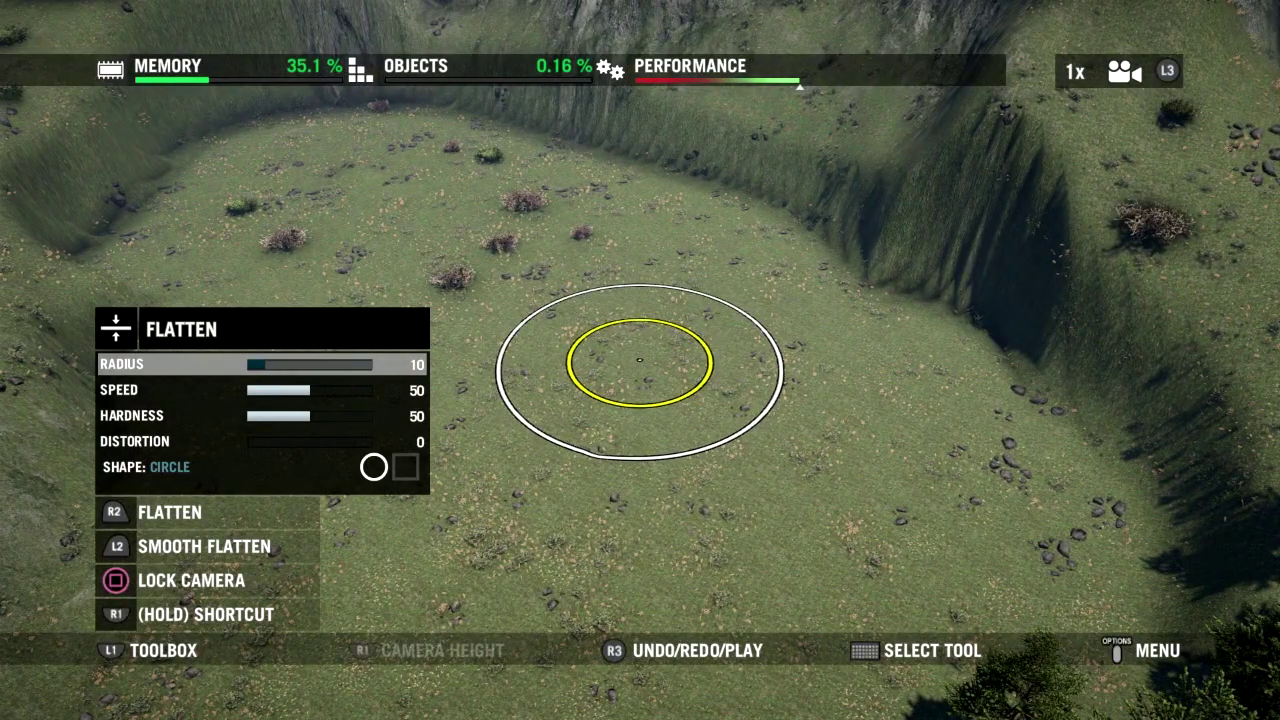
# Switch to the Smooth terrain tool and, with radius 20, blend the steep bank at the cliff foot into the basin floor
pyautogui.press('Tab')
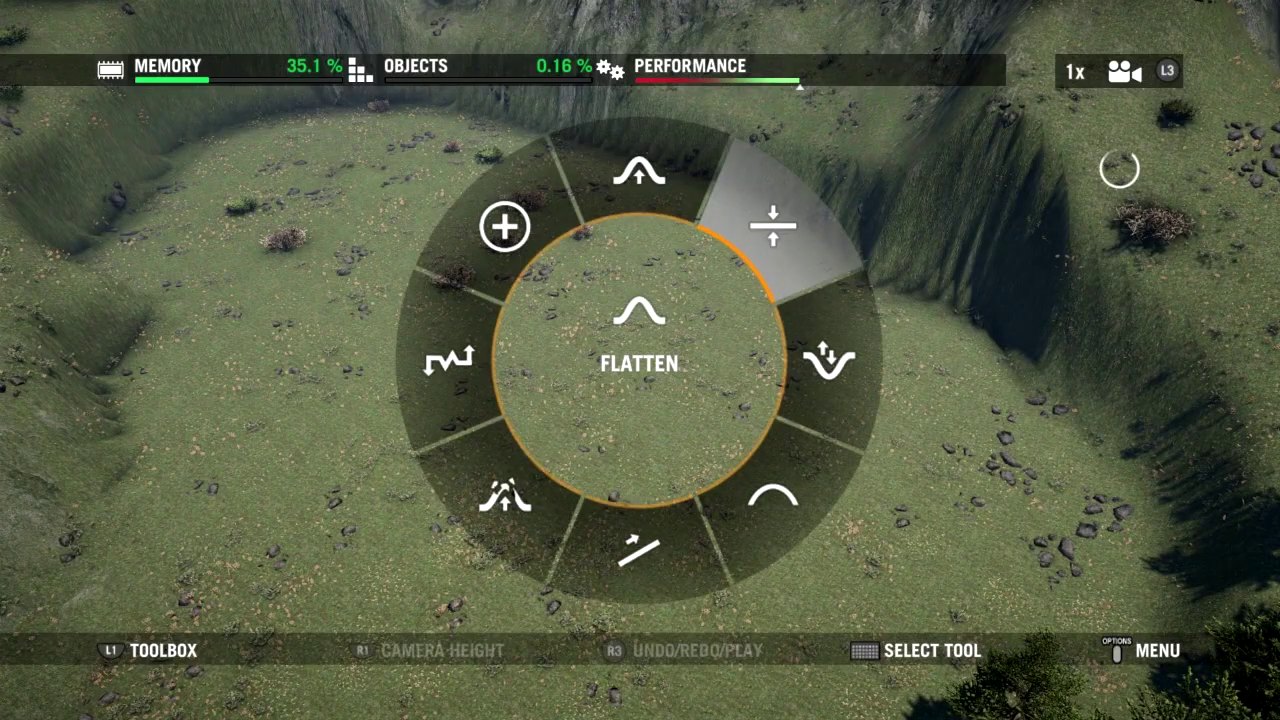
pyautogui.moveTo(775, 500)
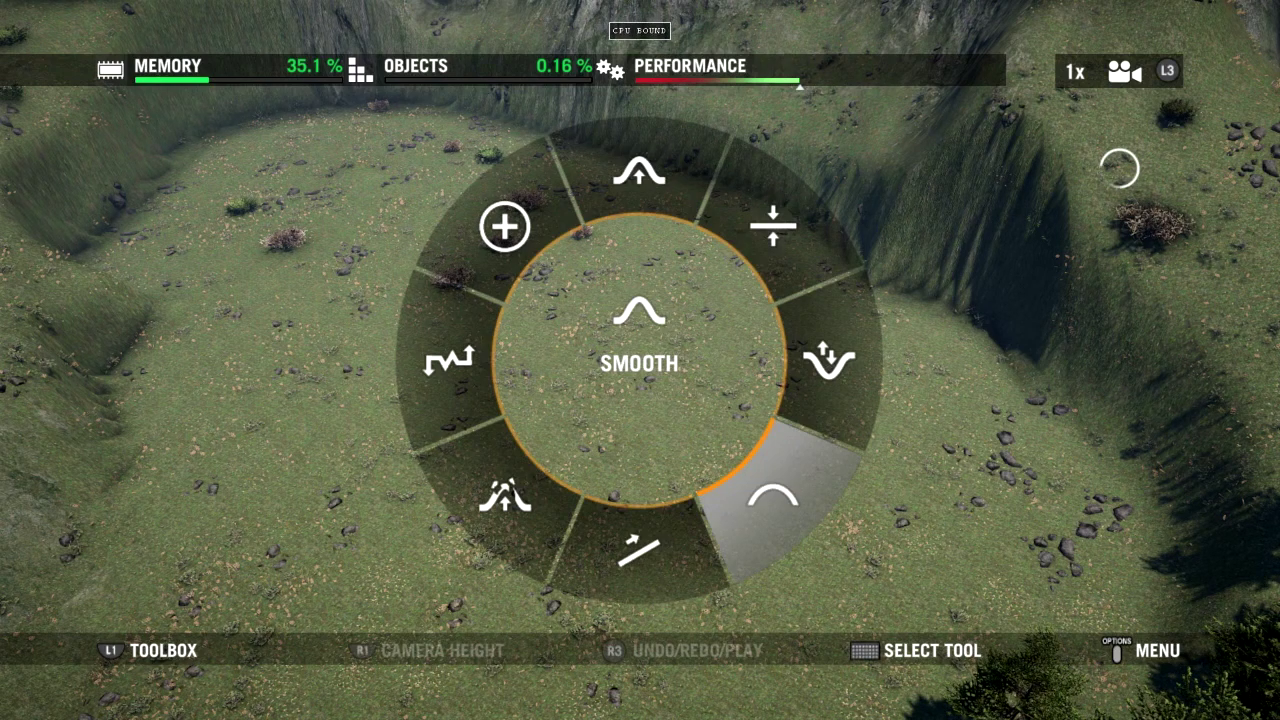
pyautogui.press('Return')
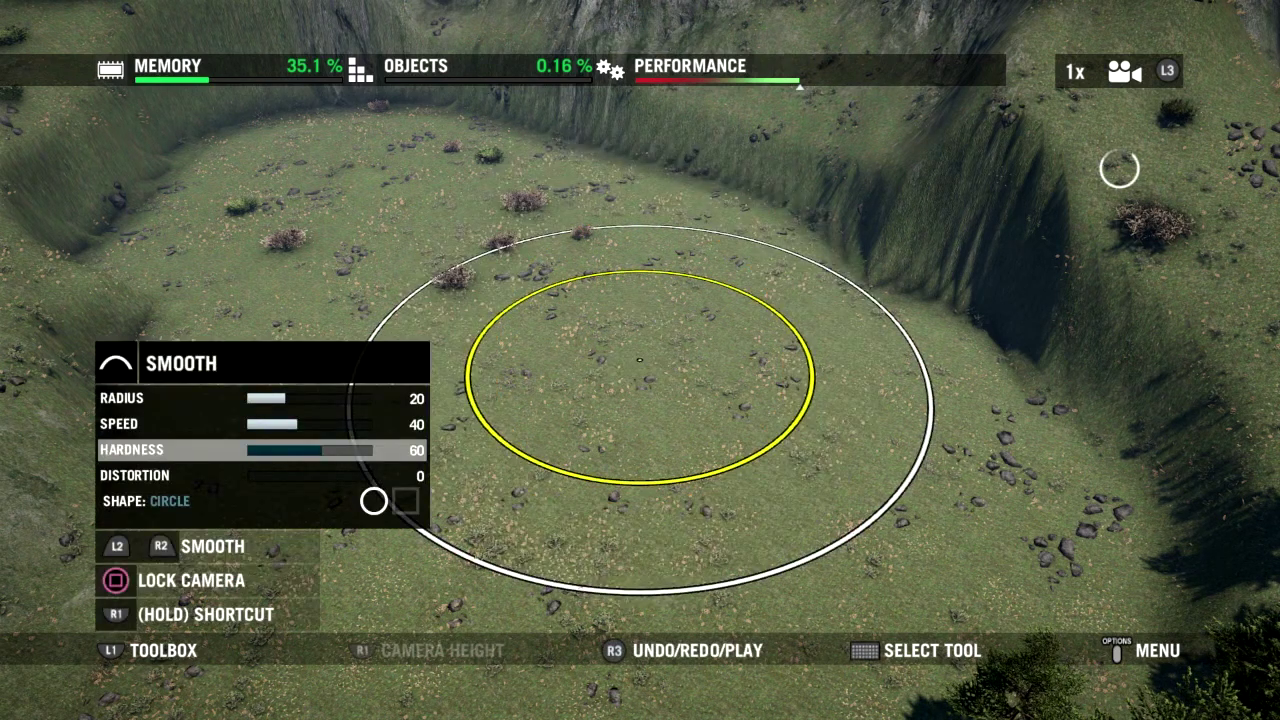
pyautogui.scroll(-5, 640, 360)
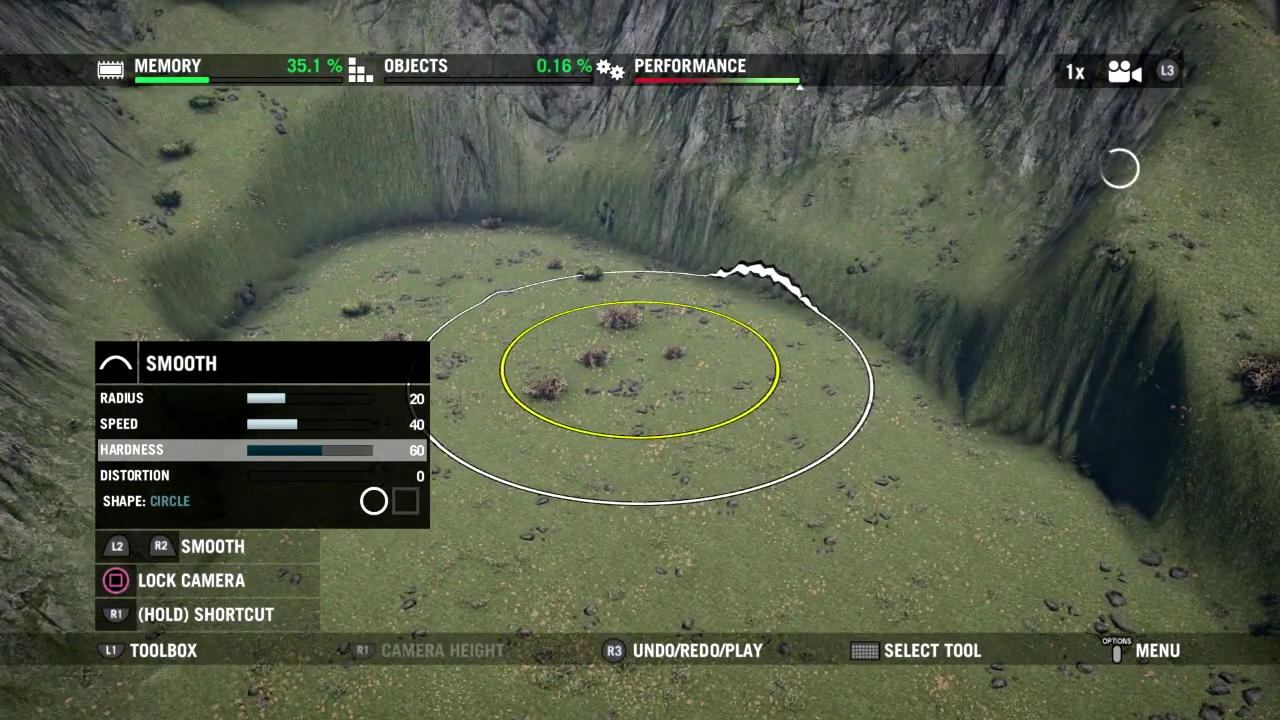
pyautogui.press('Up')
pyautogui.press('Up')
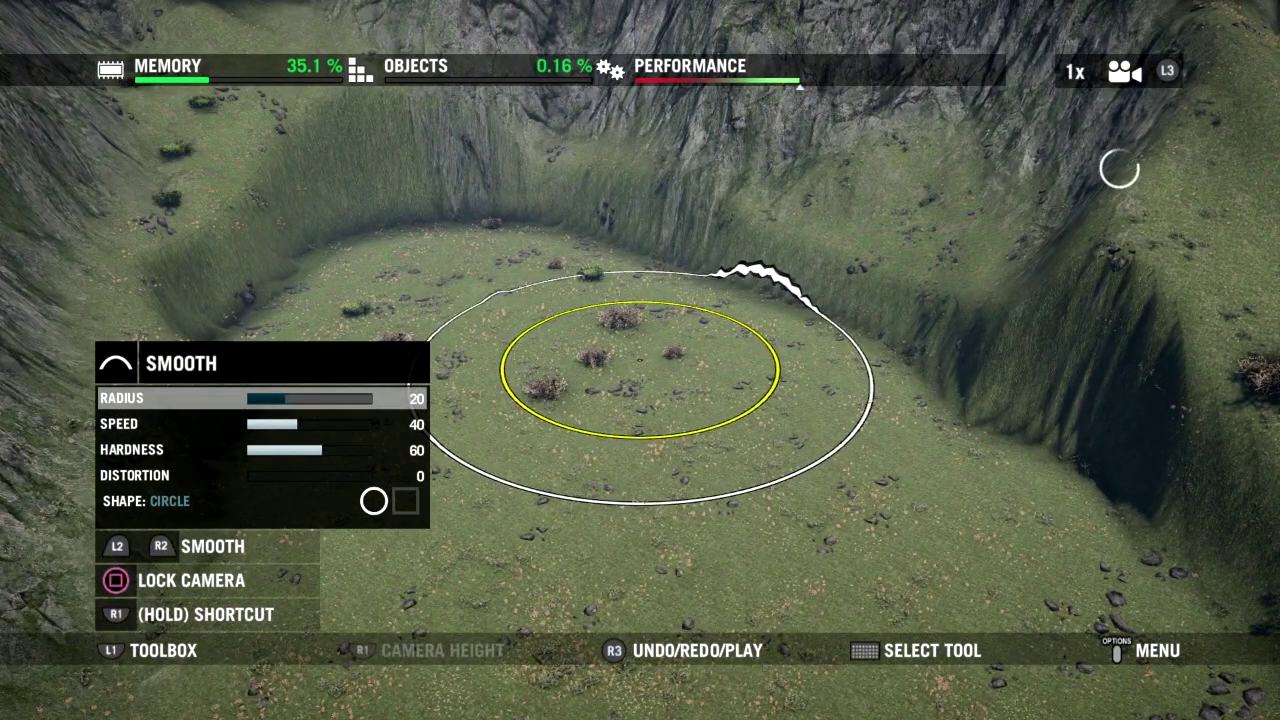
pyautogui.press('Up')
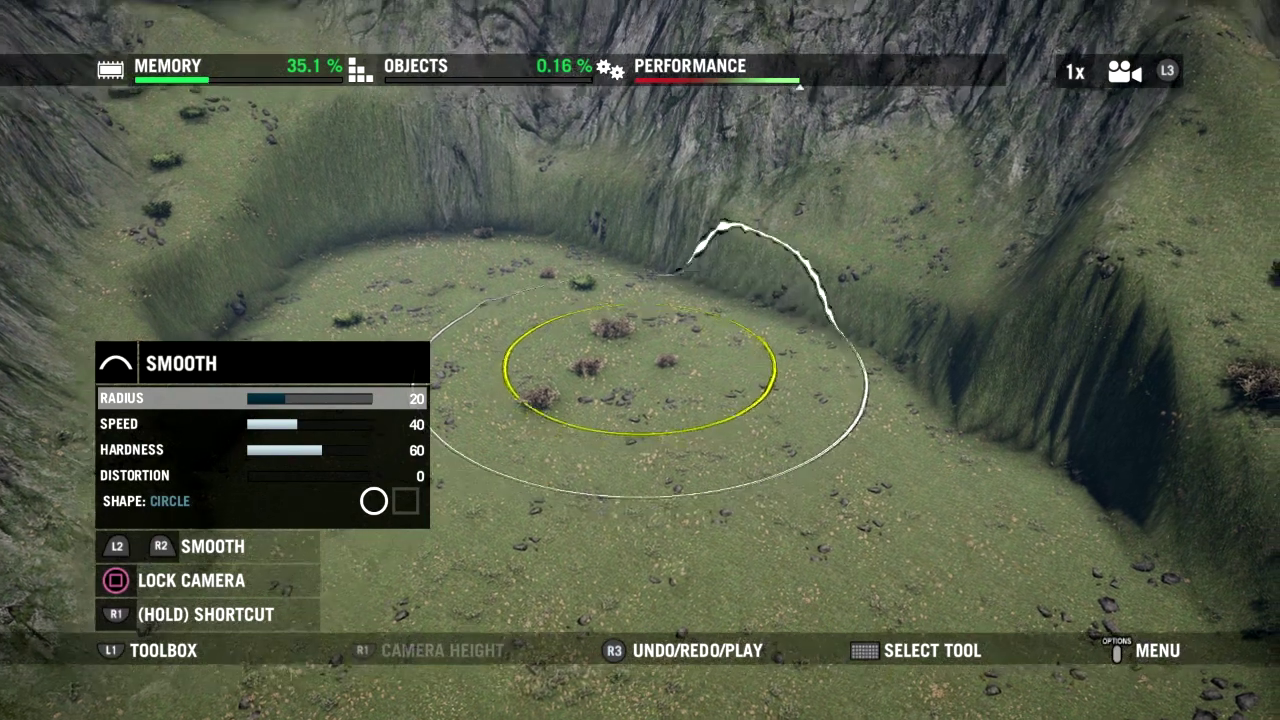
pyautogui.press('Up')
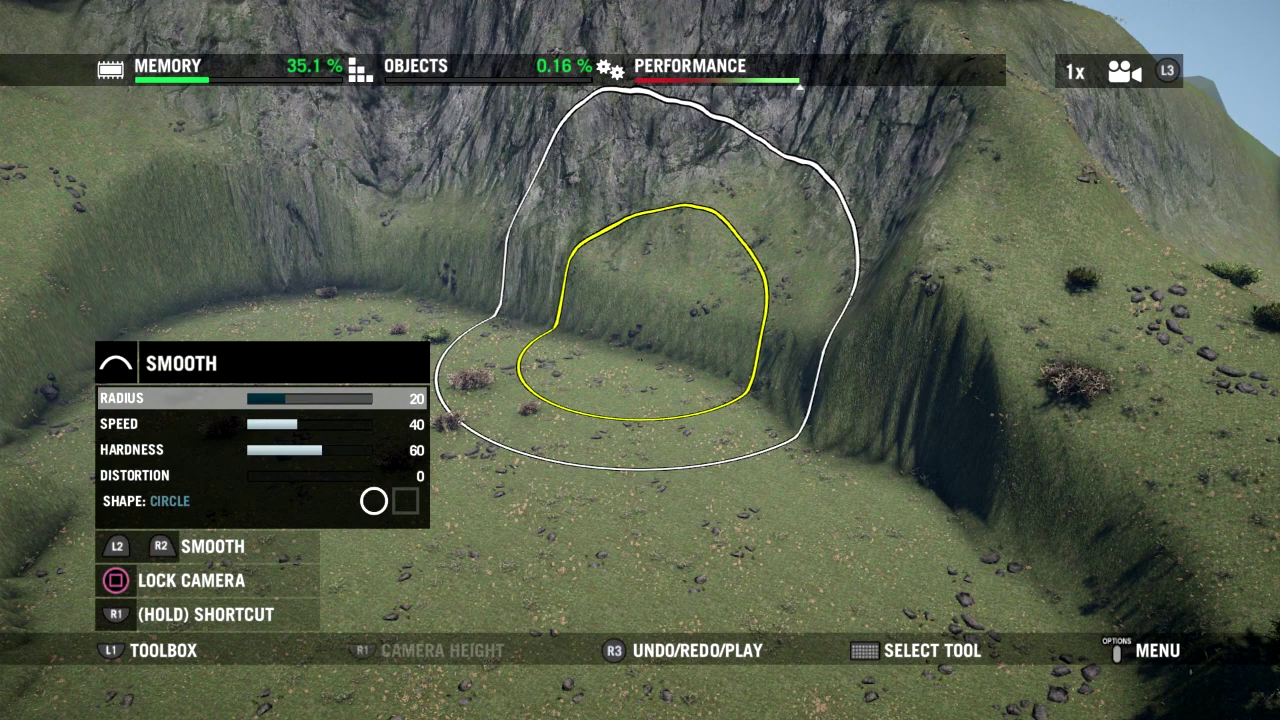
pyautogui.press('R2')
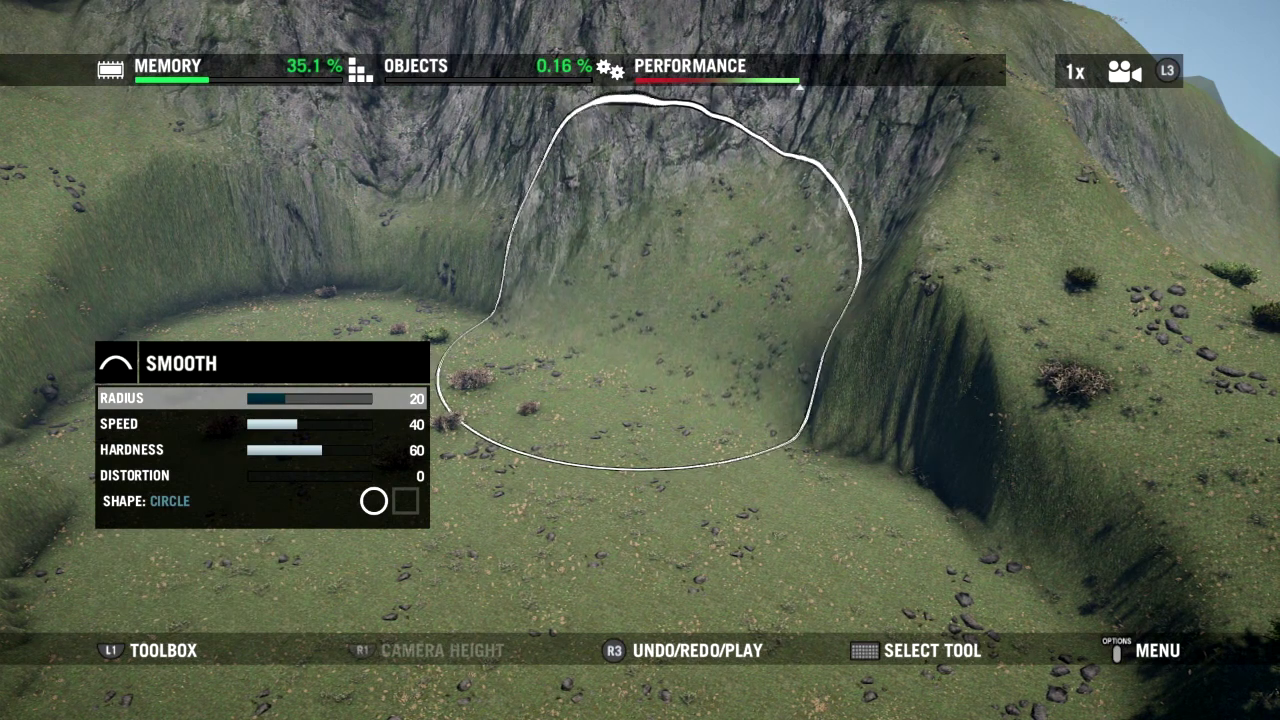
# Smooth the remaining steep banks around the basin, from the grassy hillside across to the rear edge below the cliff
pyautogui.moveTo(875, 370)
pyautogui.mouseDown()
pyautogui.moveTo(903, 398)
pyautogui.moveTo(897, 412)
pyautogui.moveTo(745, 350)
pyautogui.mouseUp()
pyautogui.press('Up')
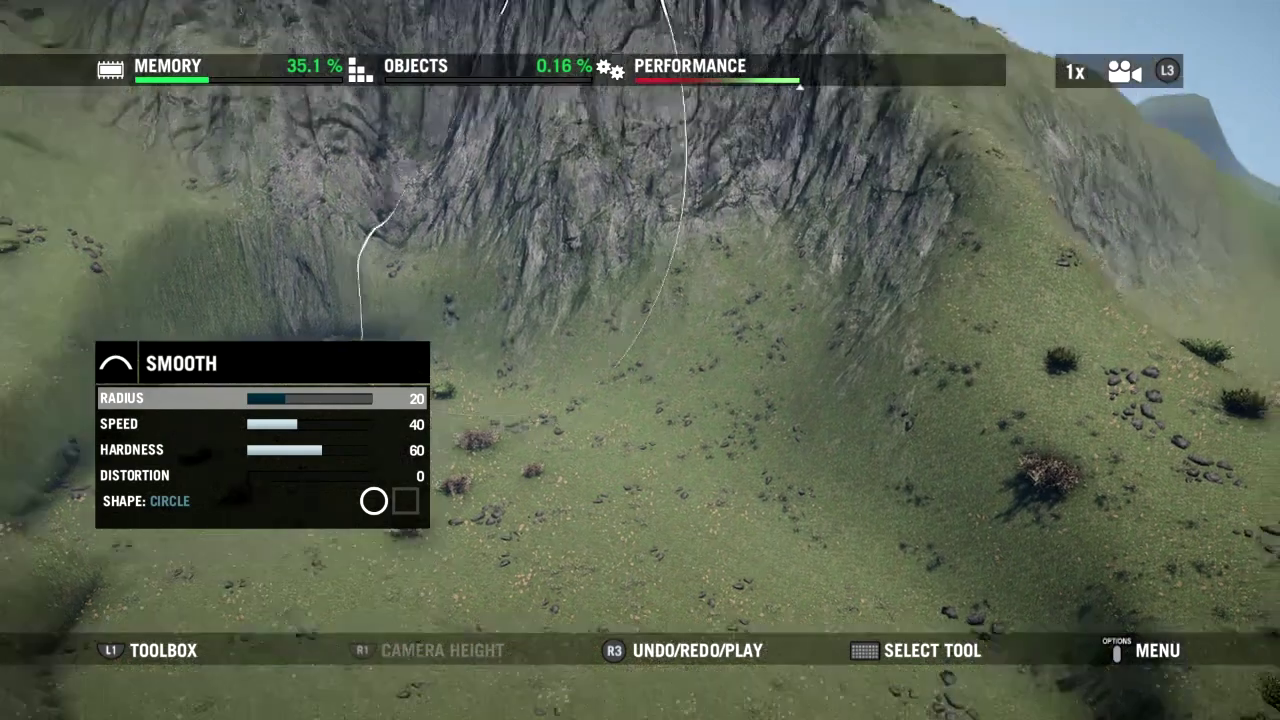
pyautogui.moveTo(310, 280)
pyautogui.mouseDown()
pyautogui.moveTo(235, 290)
pyautogui.moveTo(260, 465)
pyautogui.mouseUp()
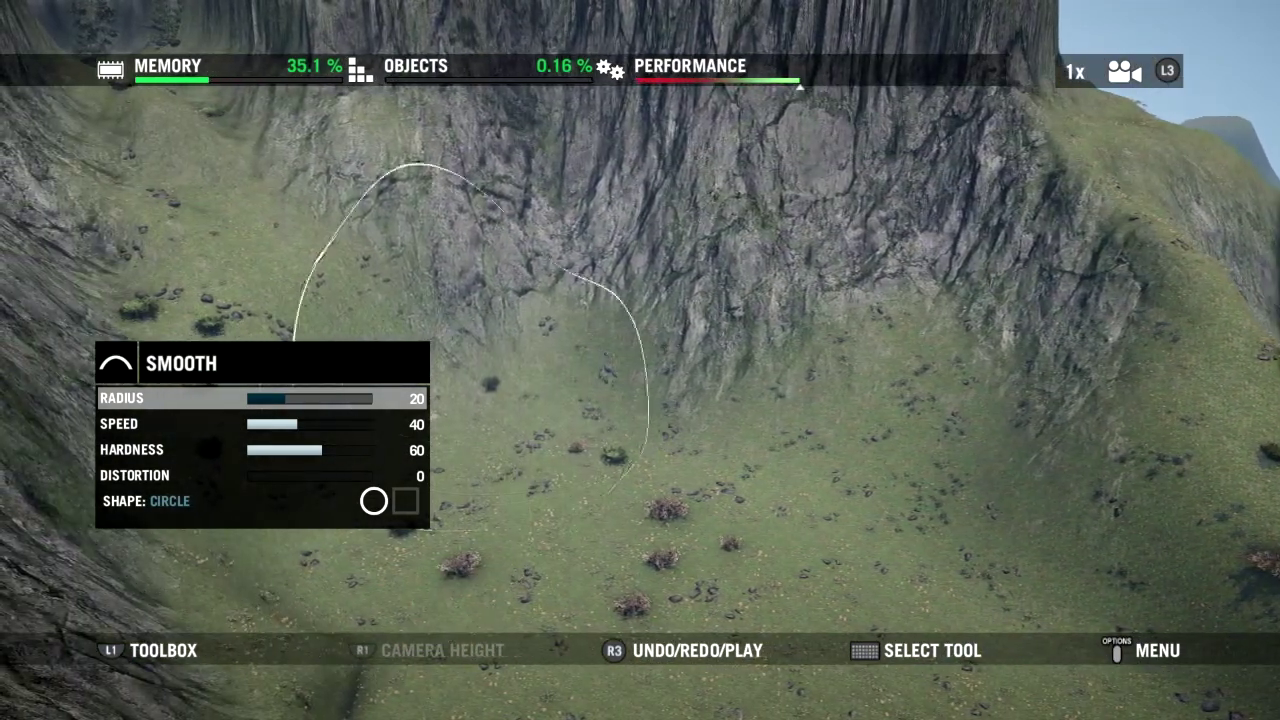
pyautogui.press('Right')
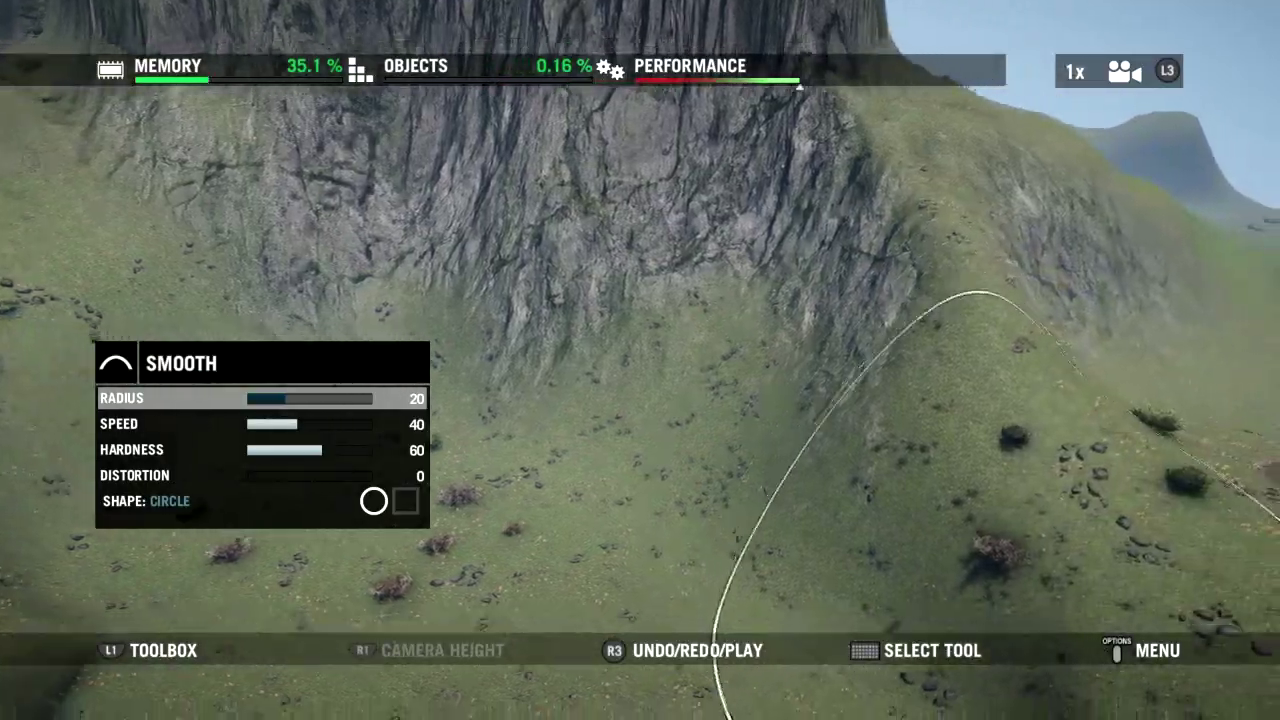
pyautogui.press('Up')
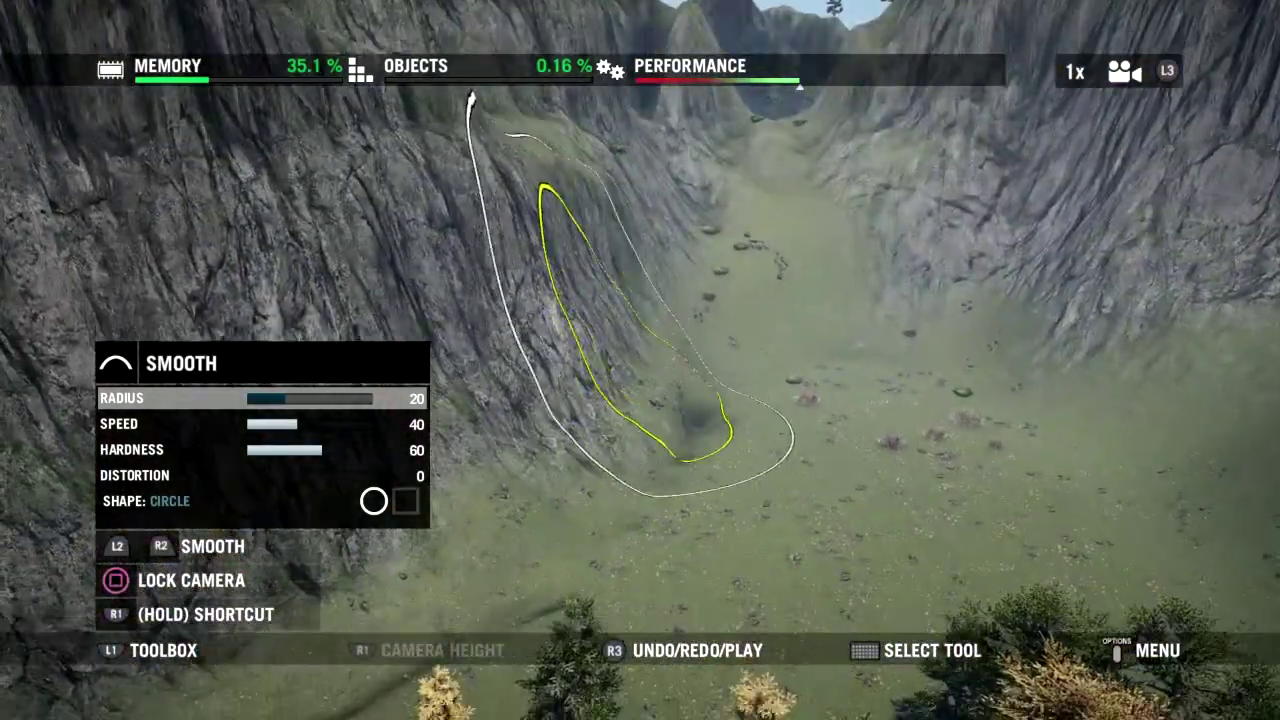
# Smooth the dip at the foot of the opposite cliff and the uneven ground around the trees
pyautogui.moveTo(697, 412); pyautogui.dragTo(745, 425)
pyautogui.press('Down')
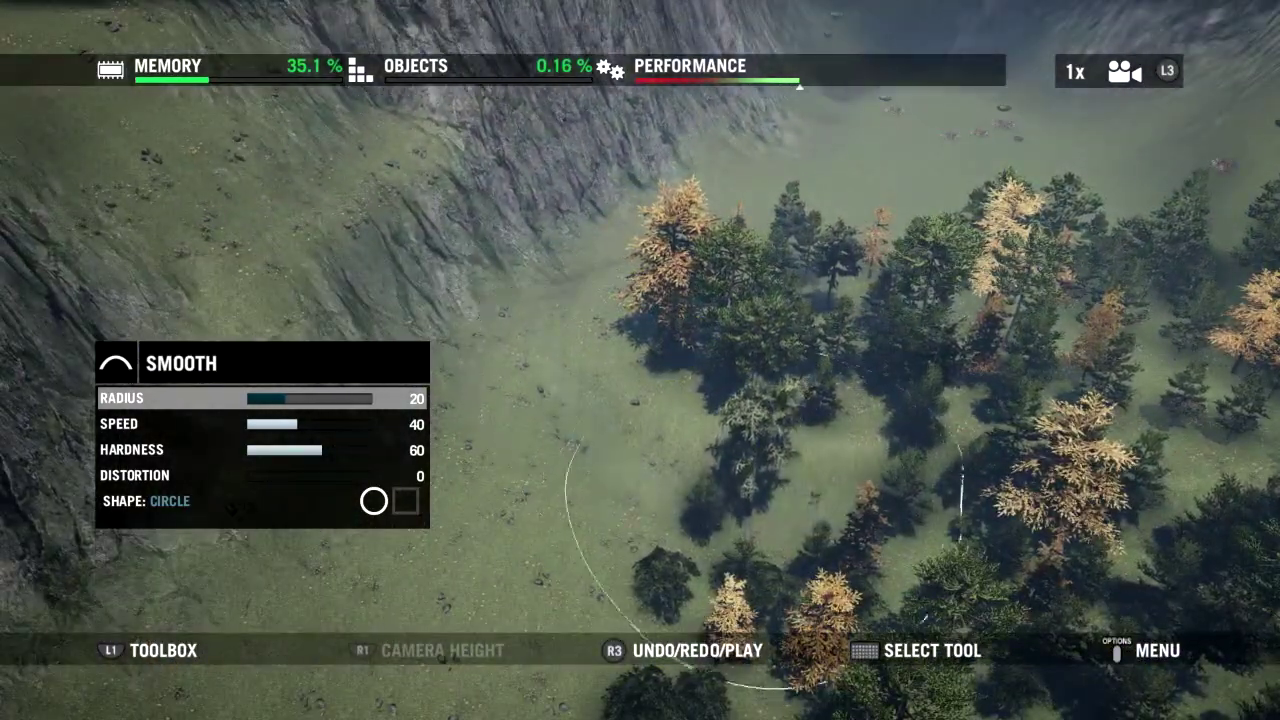
pyautogui.press('Right')
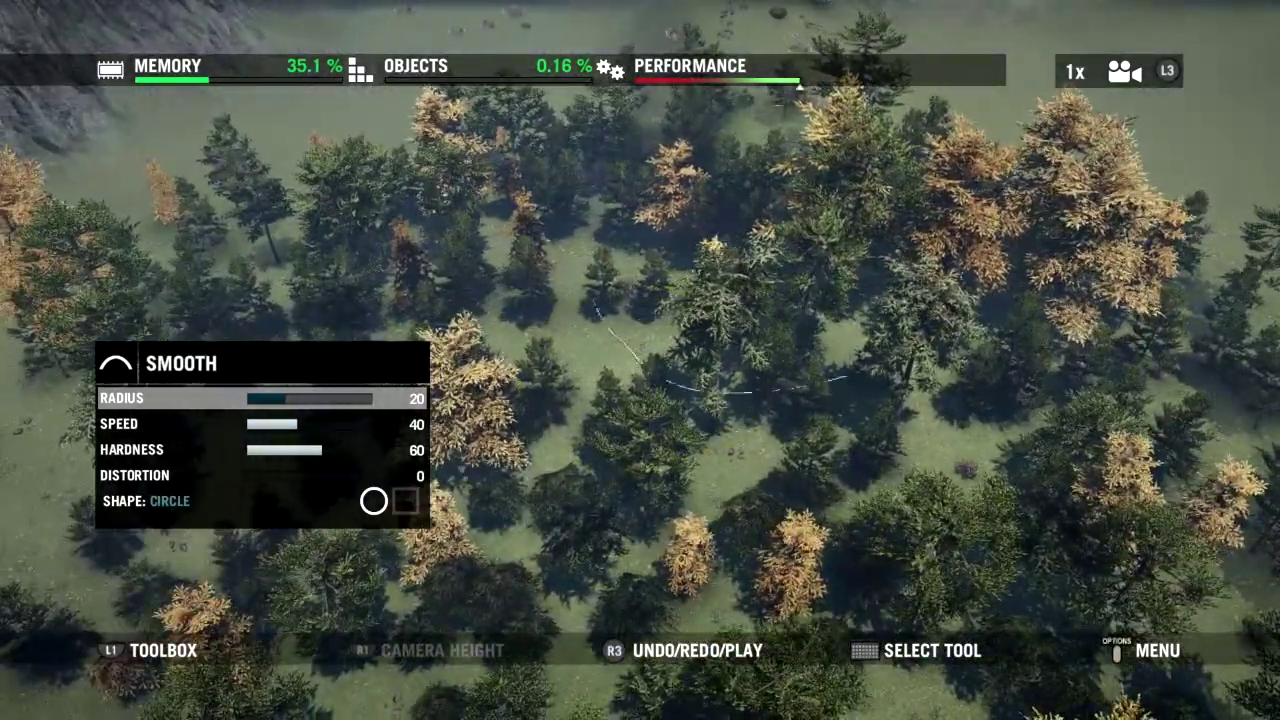
pyautogui.press('Up')
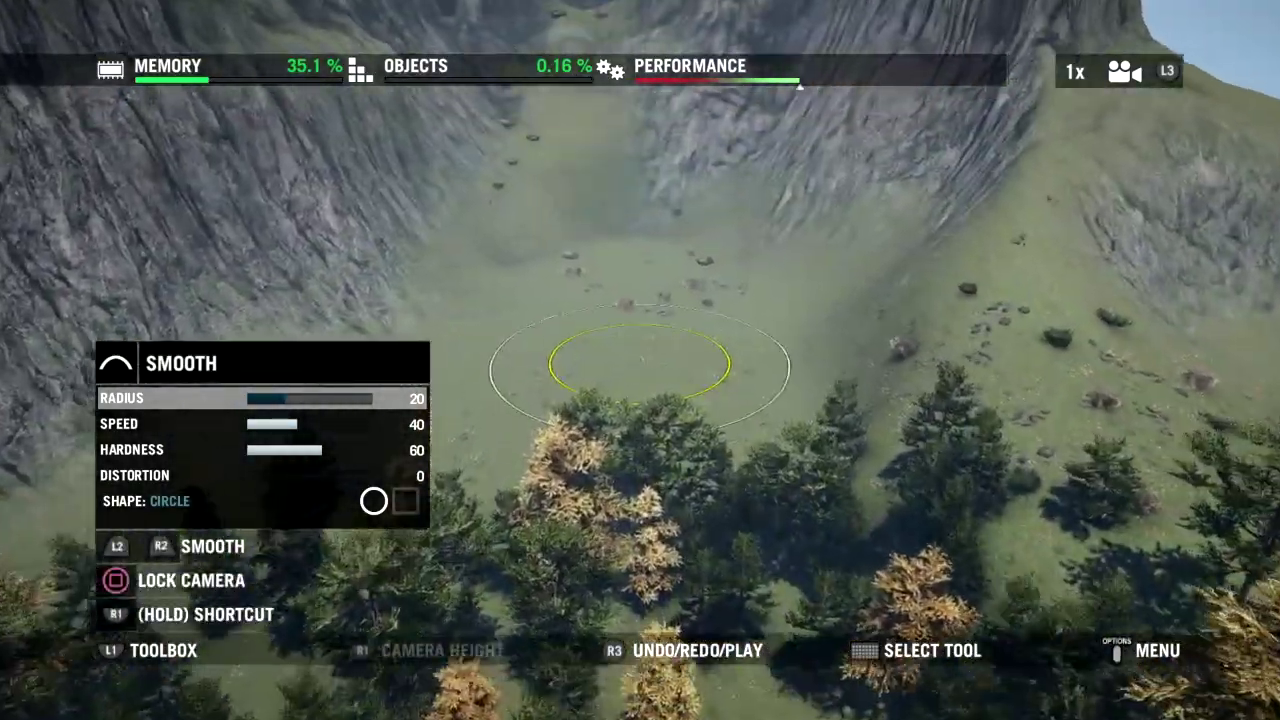
pyautogui.press('Up')
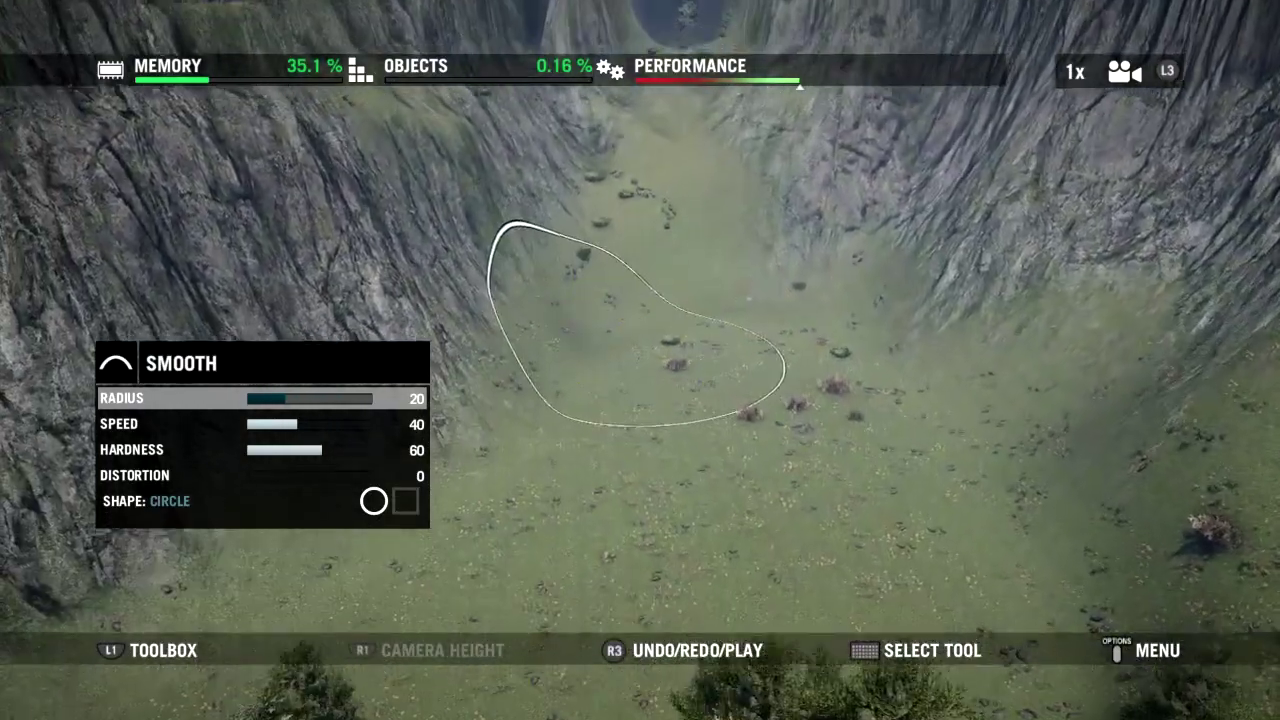
pyautogui.press('Up')
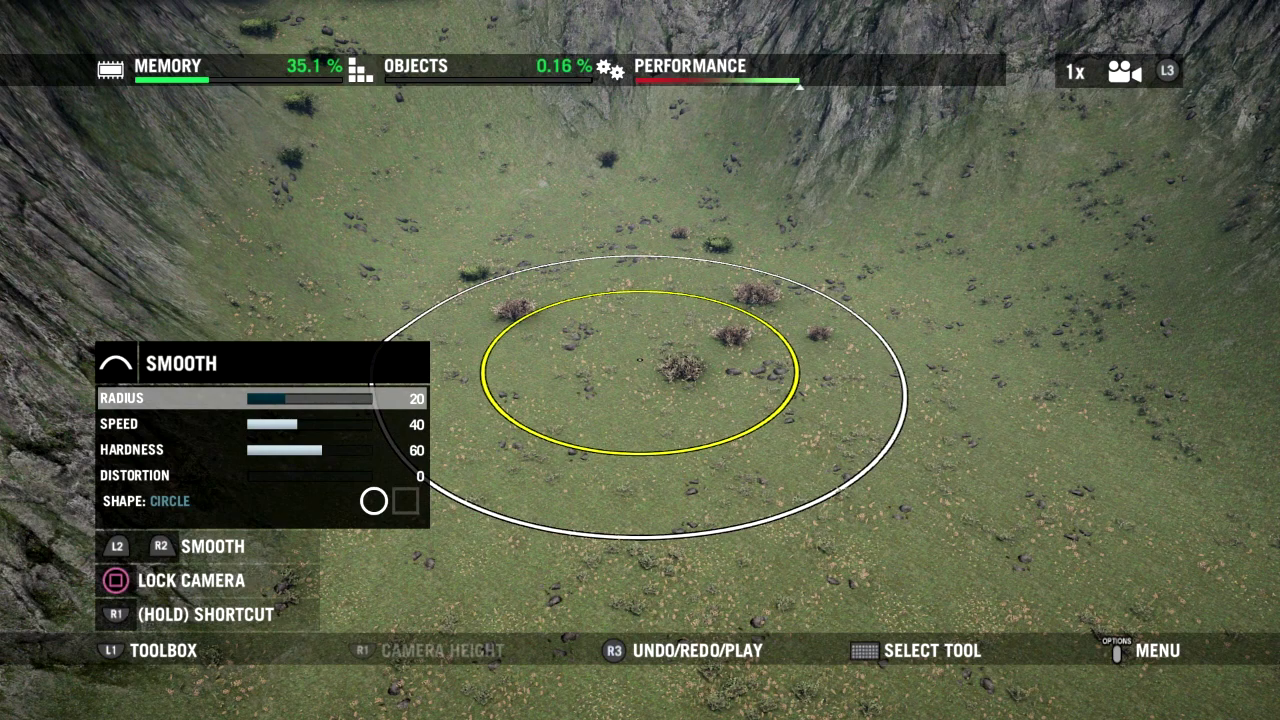
# Switch from the terrain tools to adding new objects and choose Dolpo Small House 1 from the small buildings under Structures
pyautogui.press('Tab')
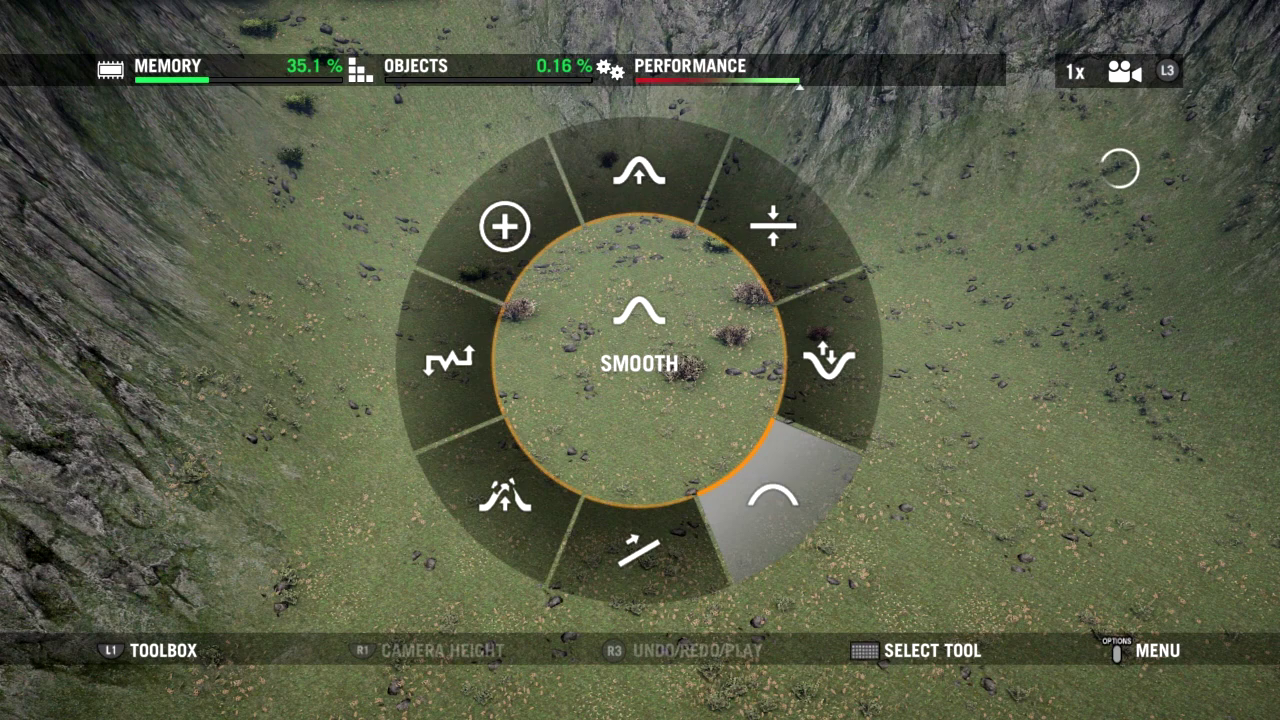
pyautogui.press('Escape')
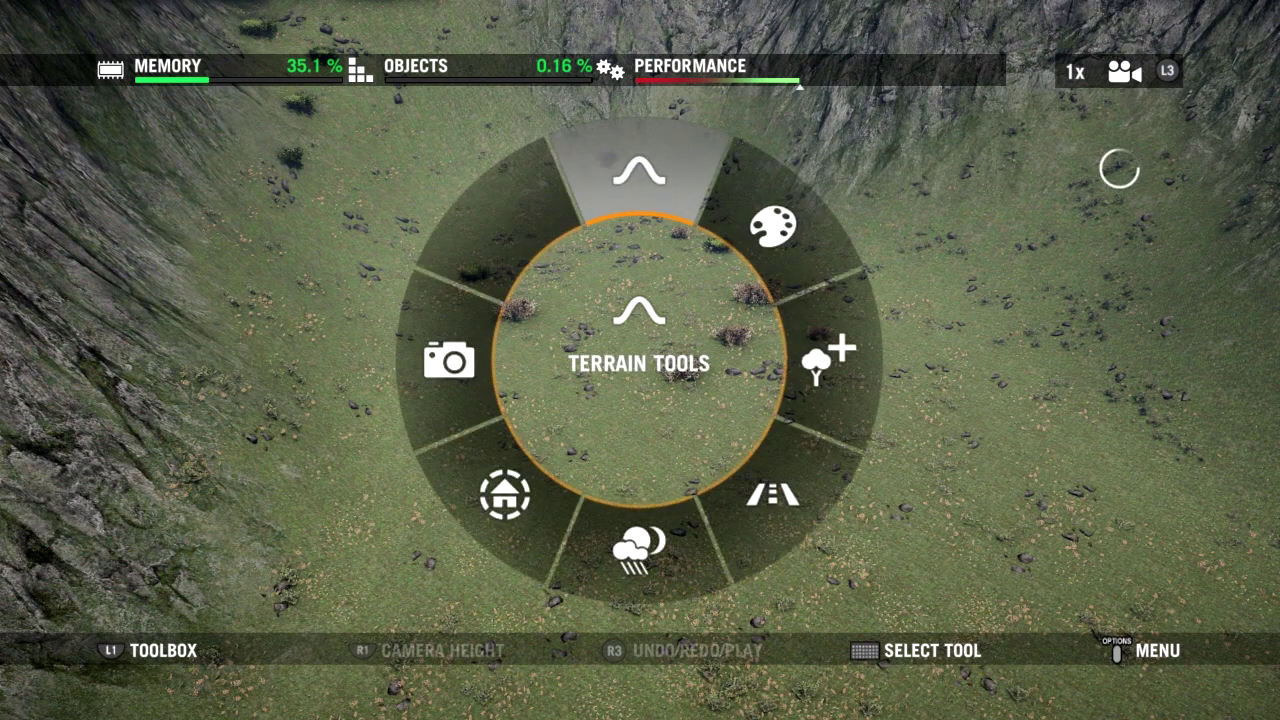
pyautogui.press('Escape')
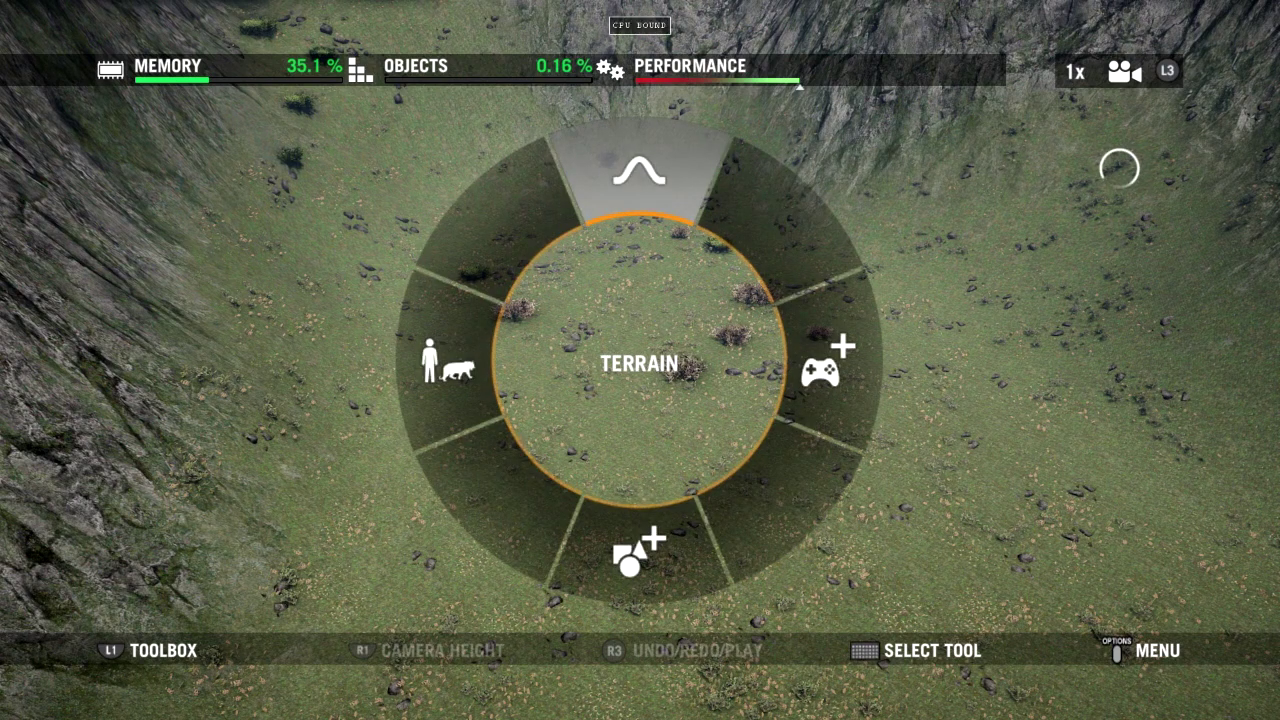
pyautogui.press('Down')
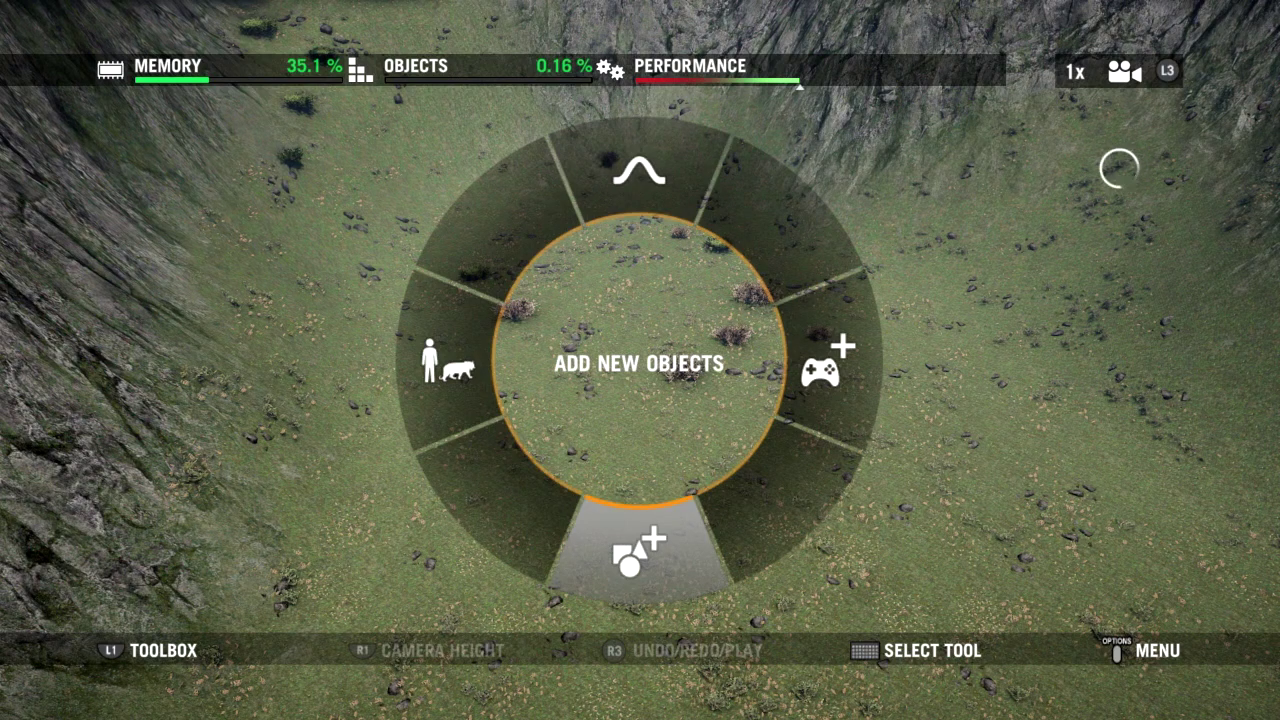
pyautogui.press('Return')
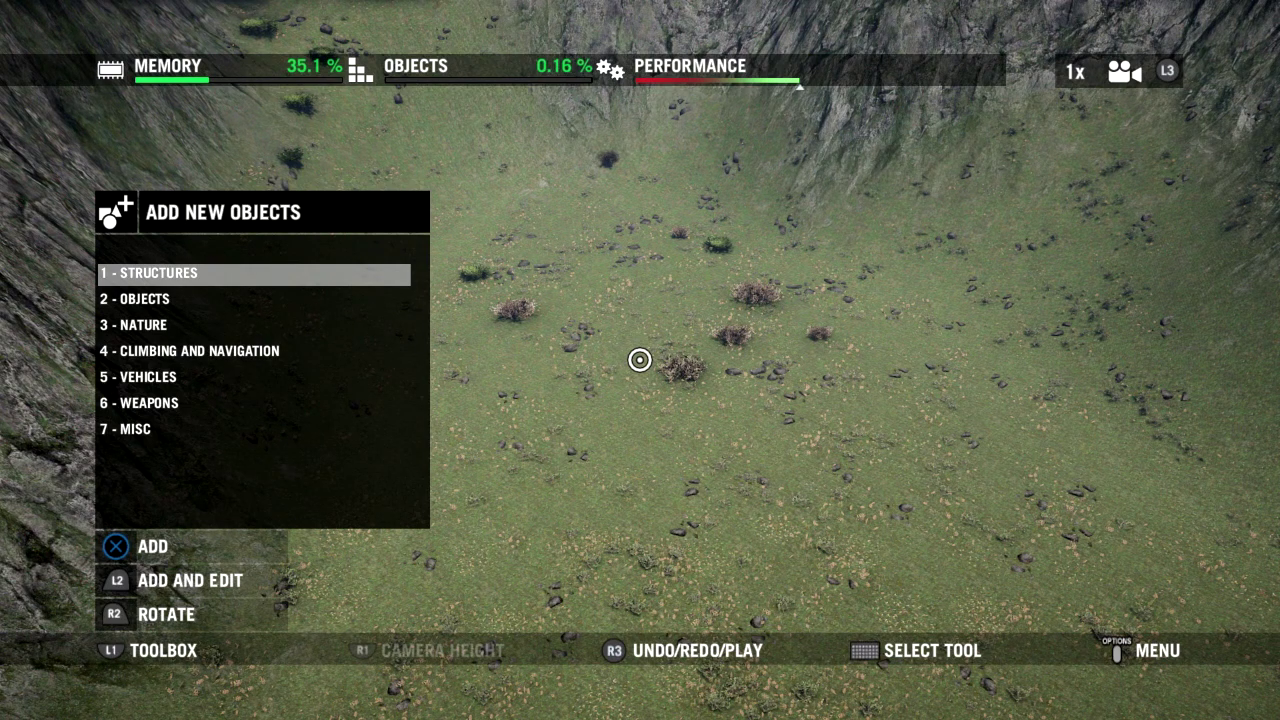
pyautogui.press('Return')
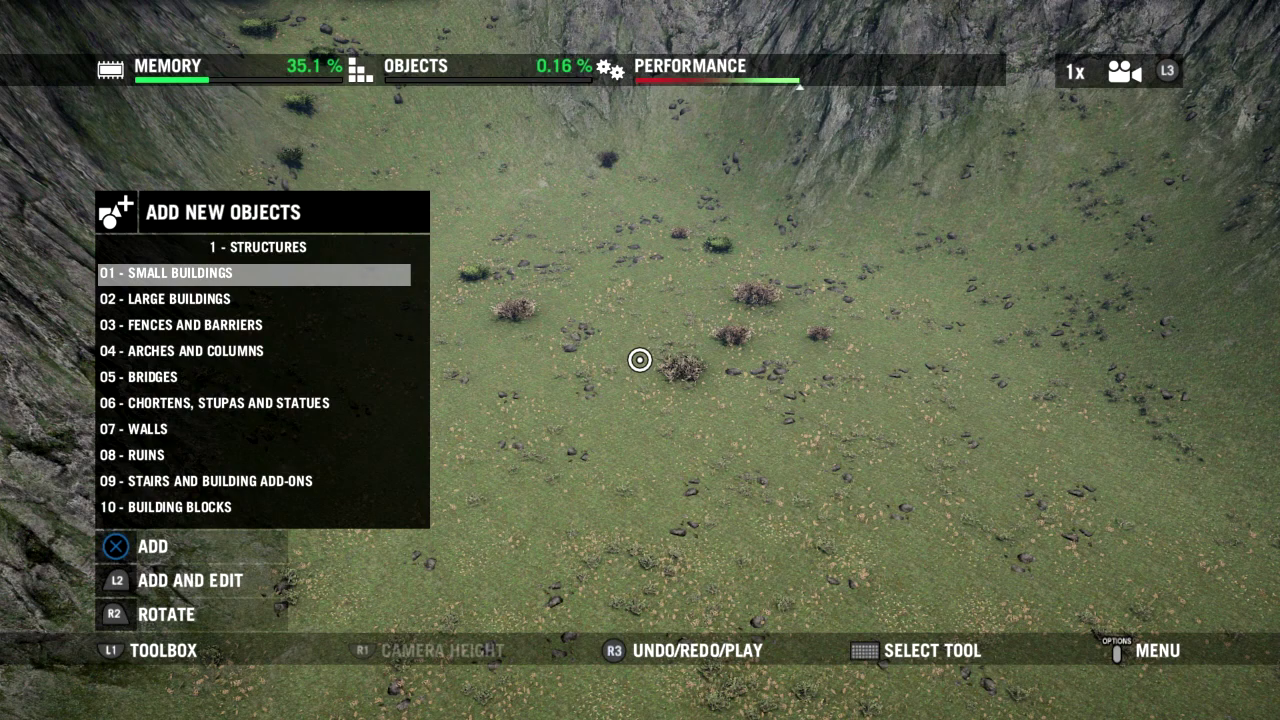
pyautogui.press('Return')
pyautogui.press('Down')
pyautogui.press('Down')
pyautogui.press('Down')
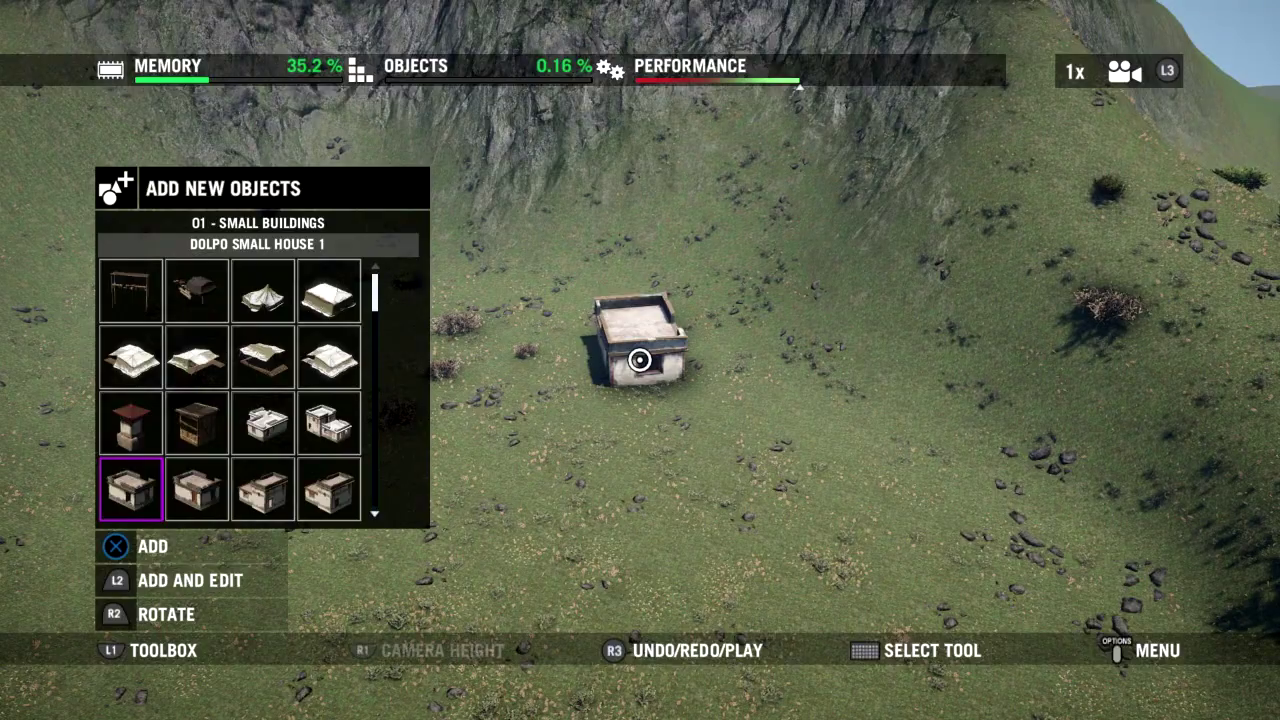
# Place Dolpo Small House 1 on the level basin floor in front of the cliff foot
pyautogui.scroll(5, 640, 360)
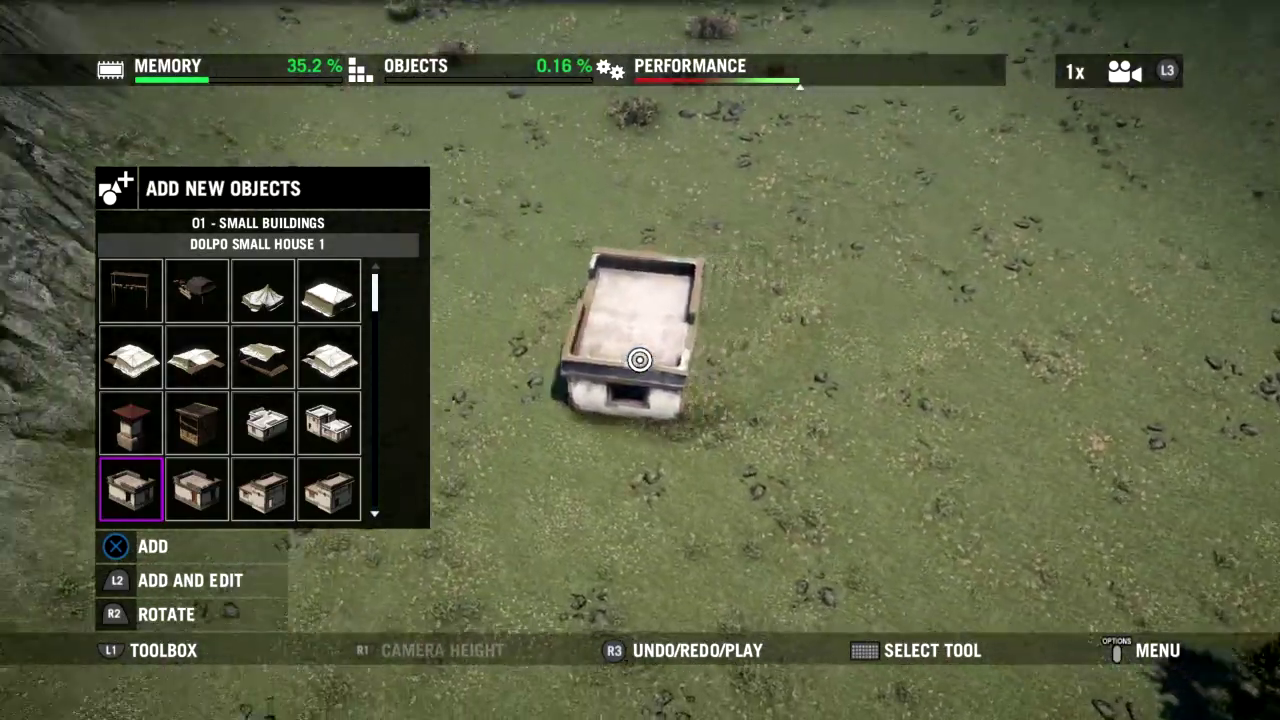
pyautogui.scroll(-5, 640, 360)
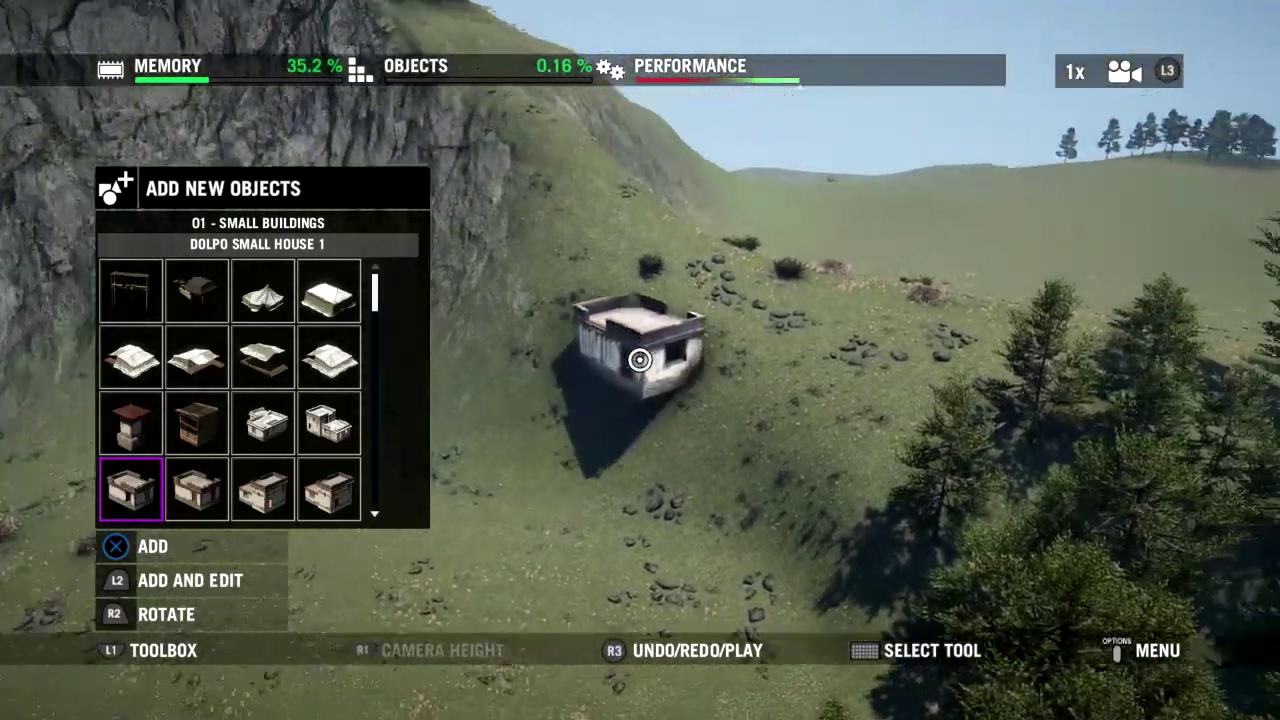
pyautogui.scroll(-5, 640, 360)
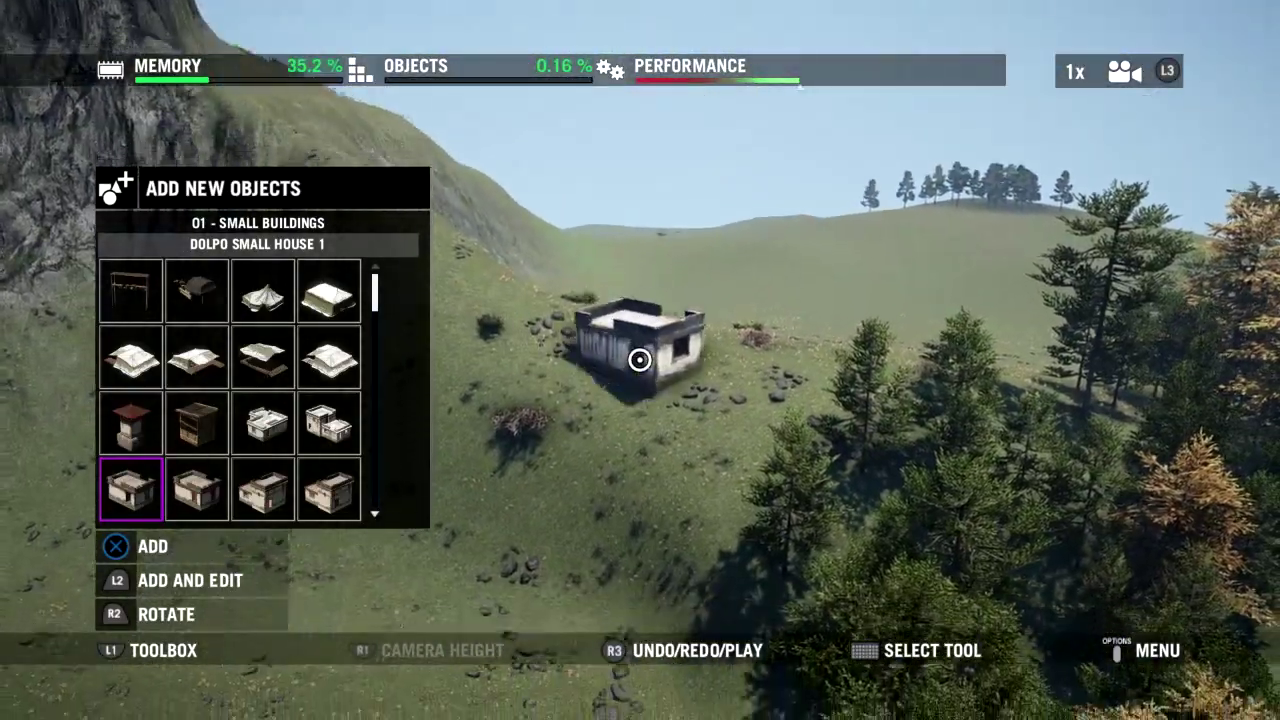
pyautogui.moveTo(640, 360); pyautogui.dragTo(640, 360, button='middle')
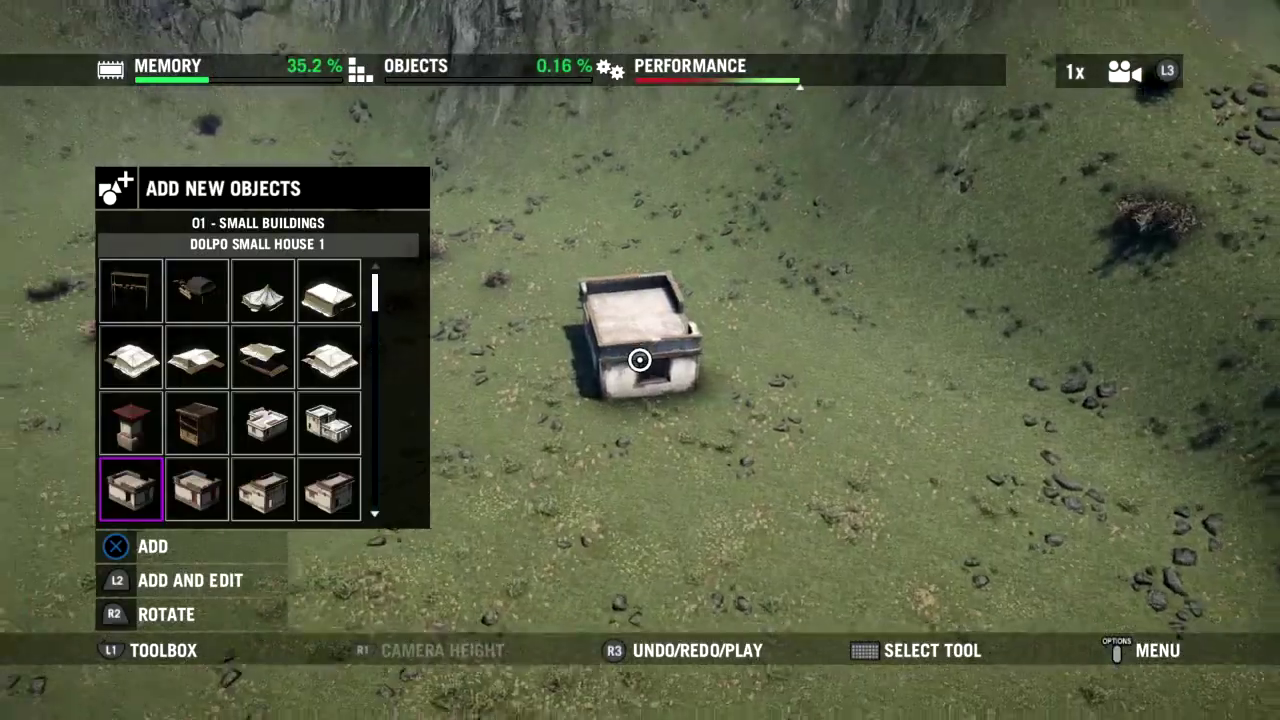
pyautogui.scroll(4, 640, 360)
pyautogui.scroll(-4, 640, 360)
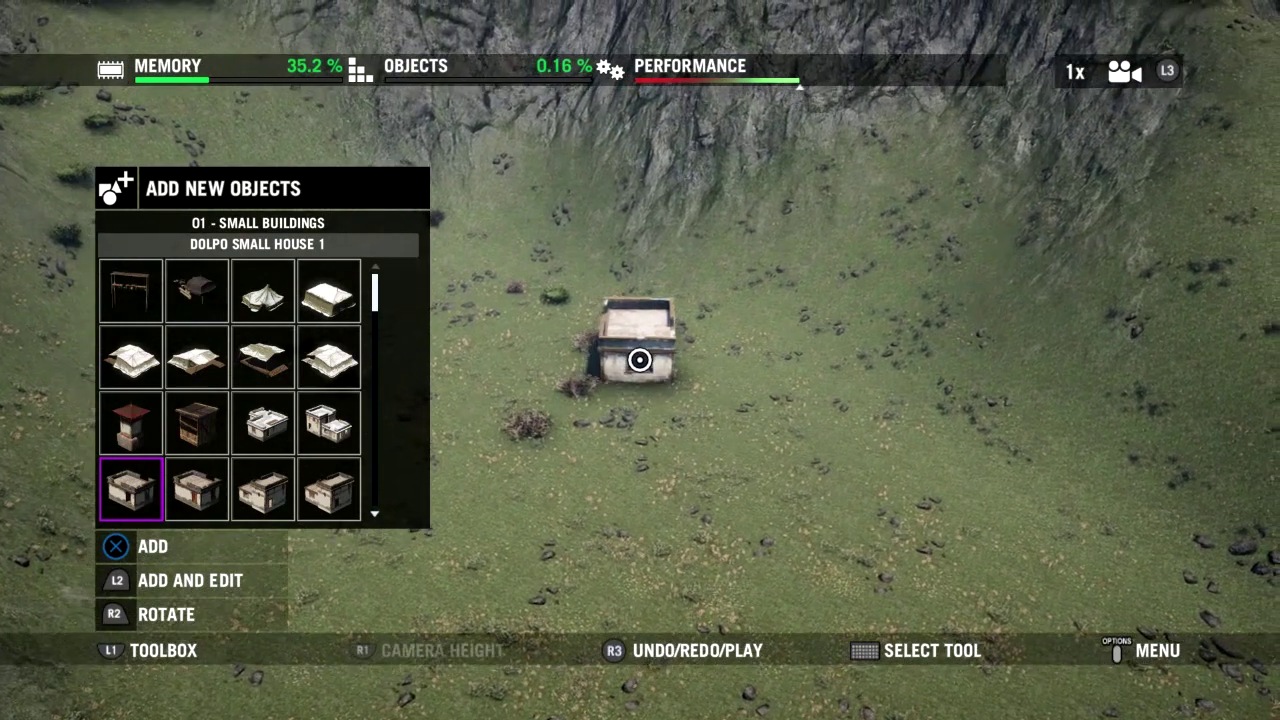
pyautogui.click(640, 360)
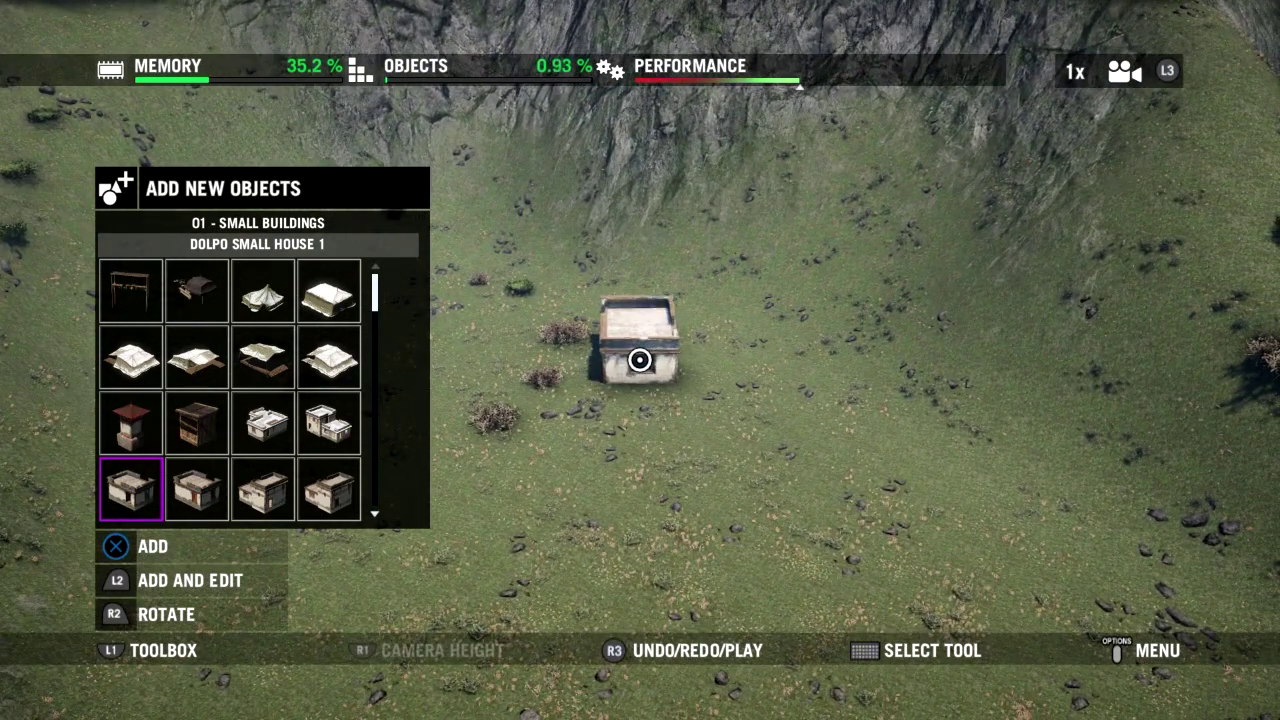
# Choose Tamang Garage from the small buildings as the next object to add
pyautogui.press('Down')
pyautogui.press('Down')
pyautogui.press('Down')
pyautogui.press('Down')
pyautogui.press('Down')
pyautogui.press('Down')
pyautogui.press('Down')
pyautogui.press('Down')
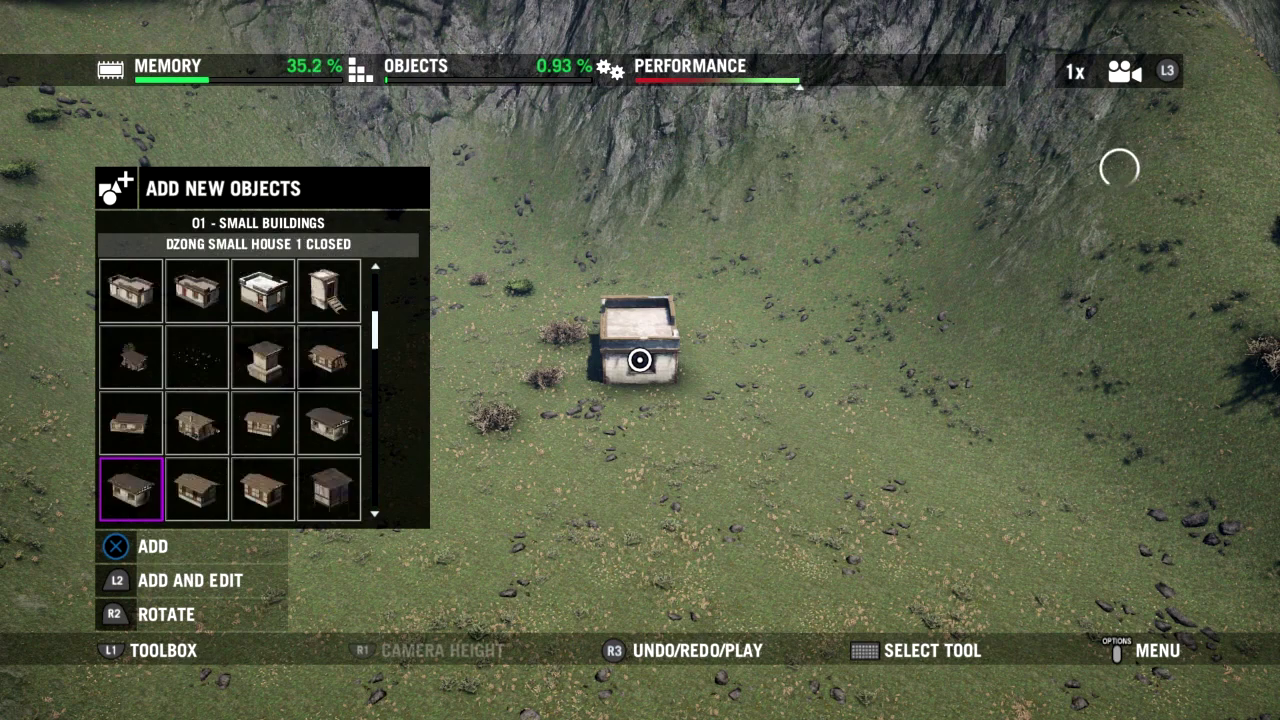
pyautogui.press('Down')
pyautogui.press('Down')
pyautogui.press('Down')
pyautogui.press('Down')
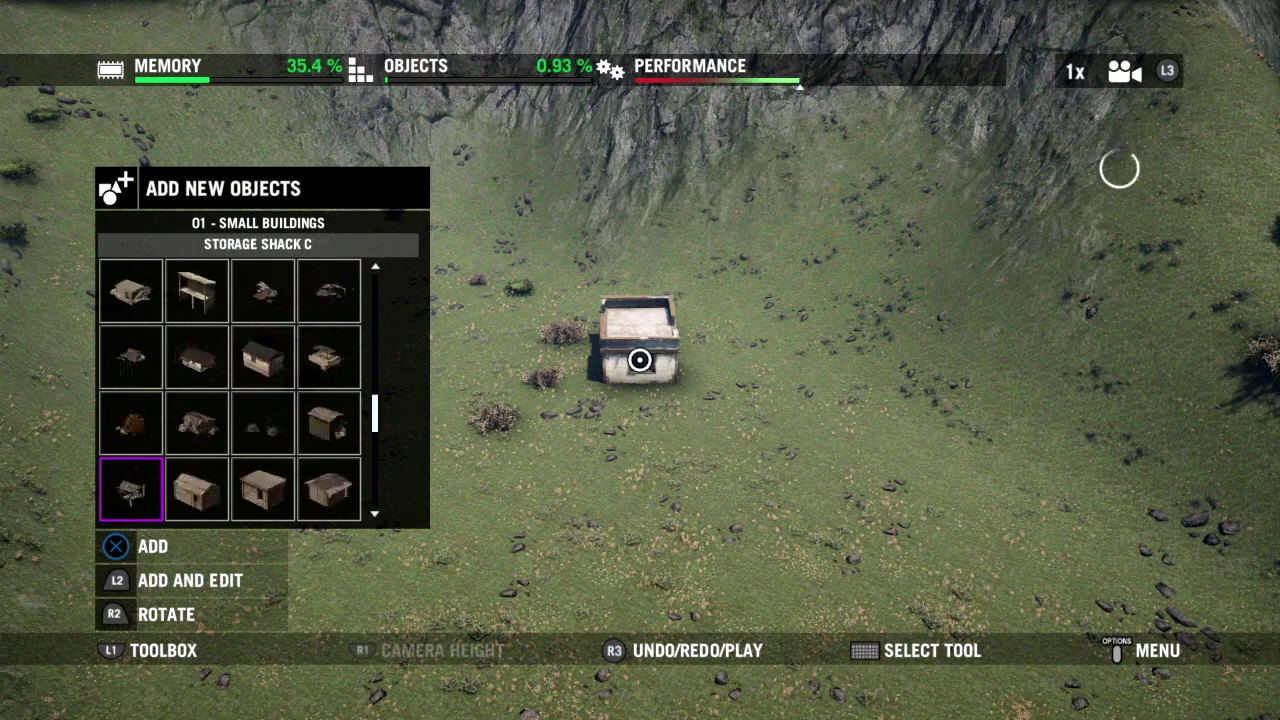
pyautogui.press('Right')
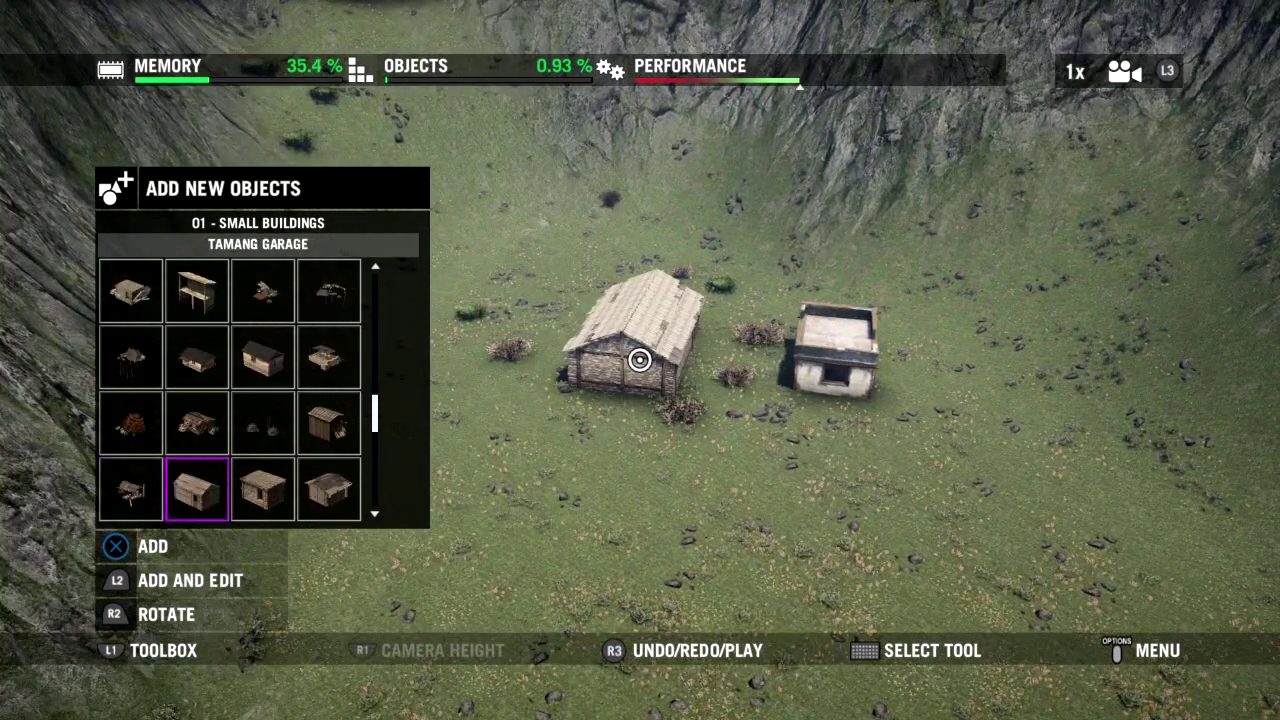
# Position the Tamang Garage near the small house and rotate it so its open long side faces the basin floor
pyautogui.press('Left')
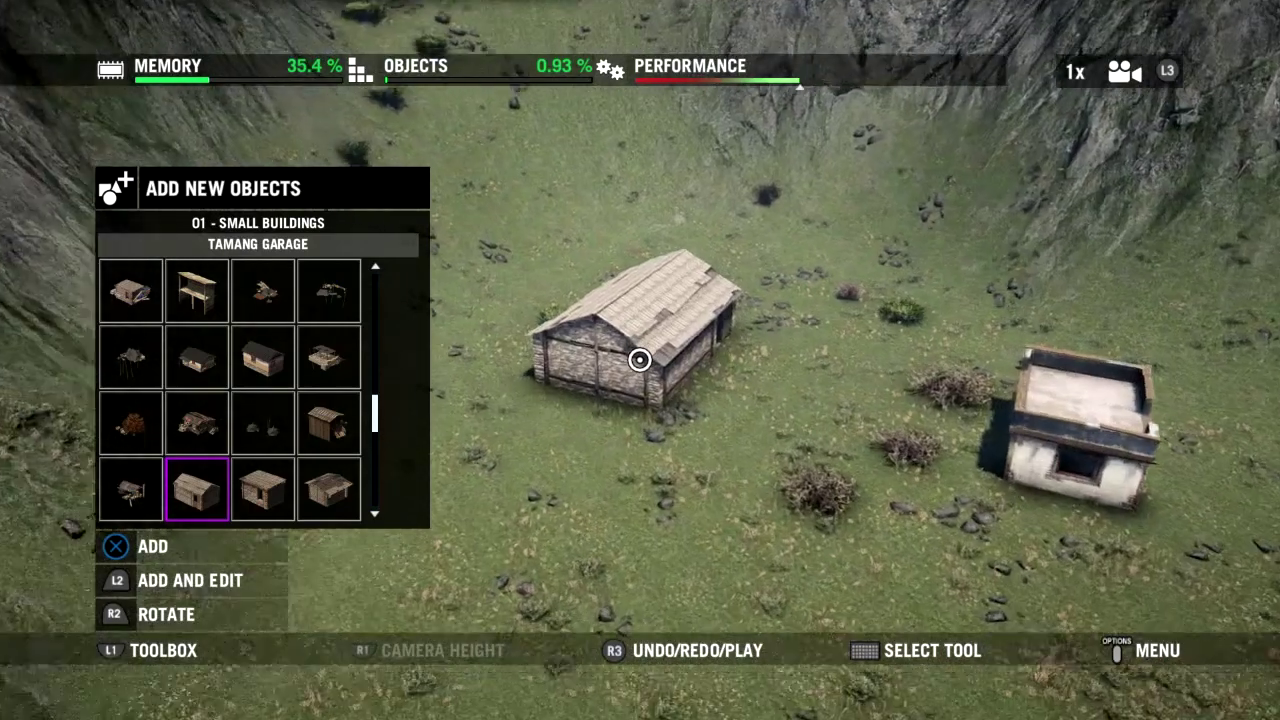
pyautogui.press('Right')
pyautogui.press('Up')
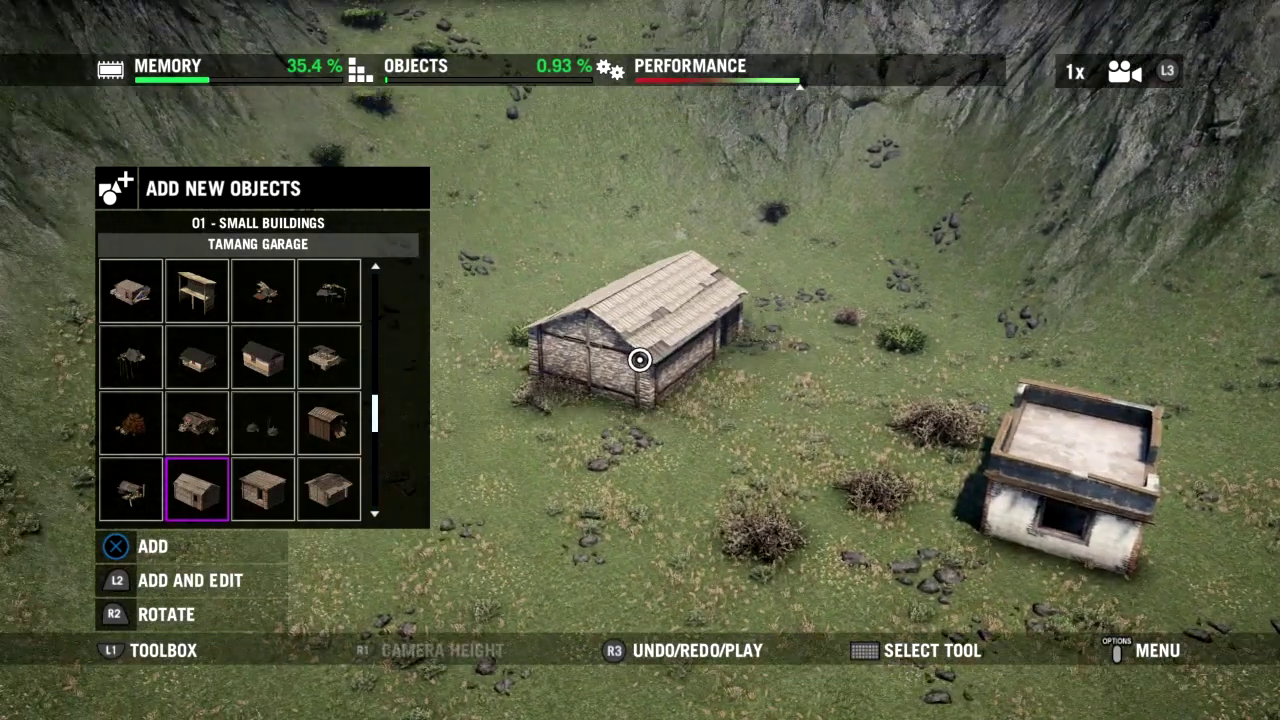
pyautogui.press('Left')
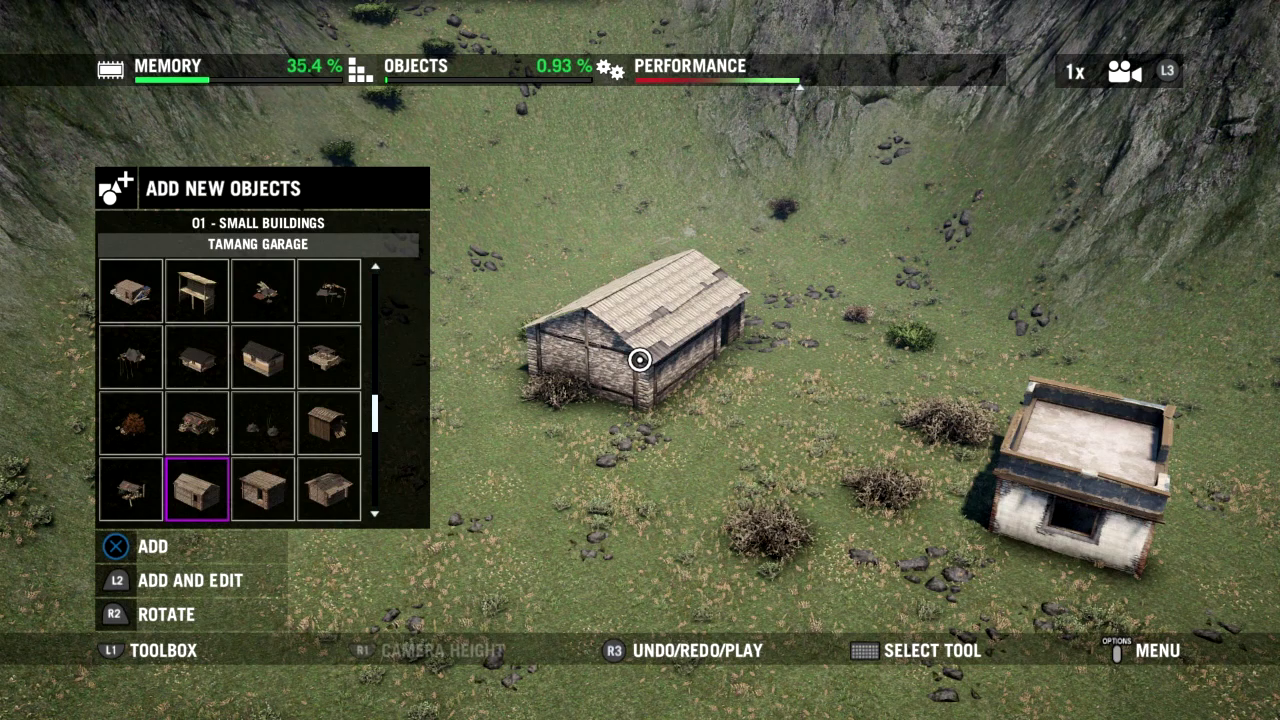
pyautogui.press('R2')
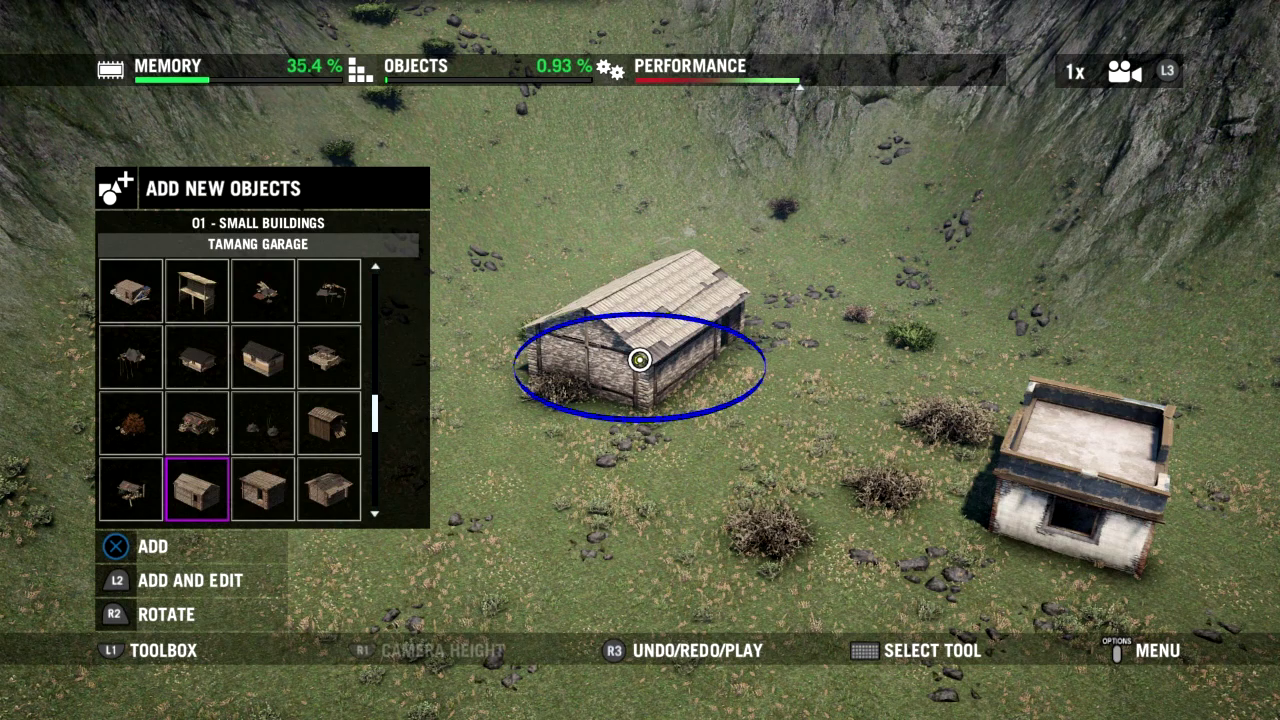
pyautogui.press('Right')
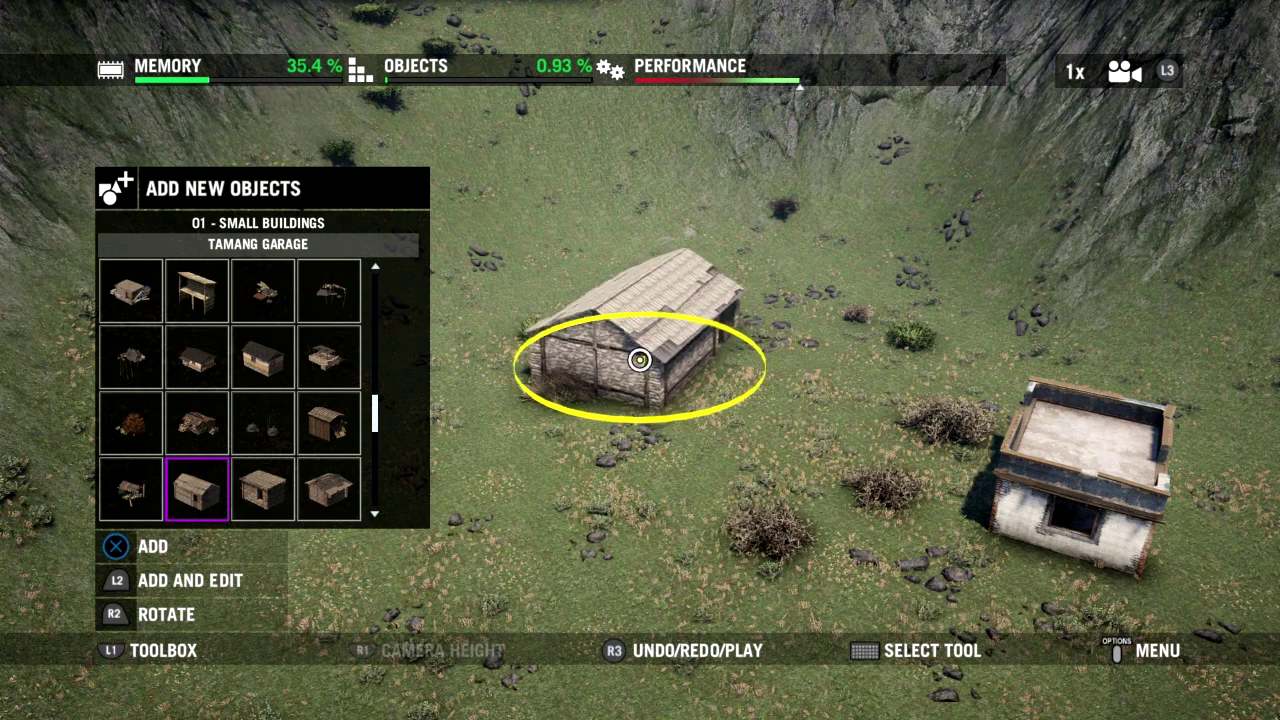
pyautogui.press('Left')
pyautogui.press('r')
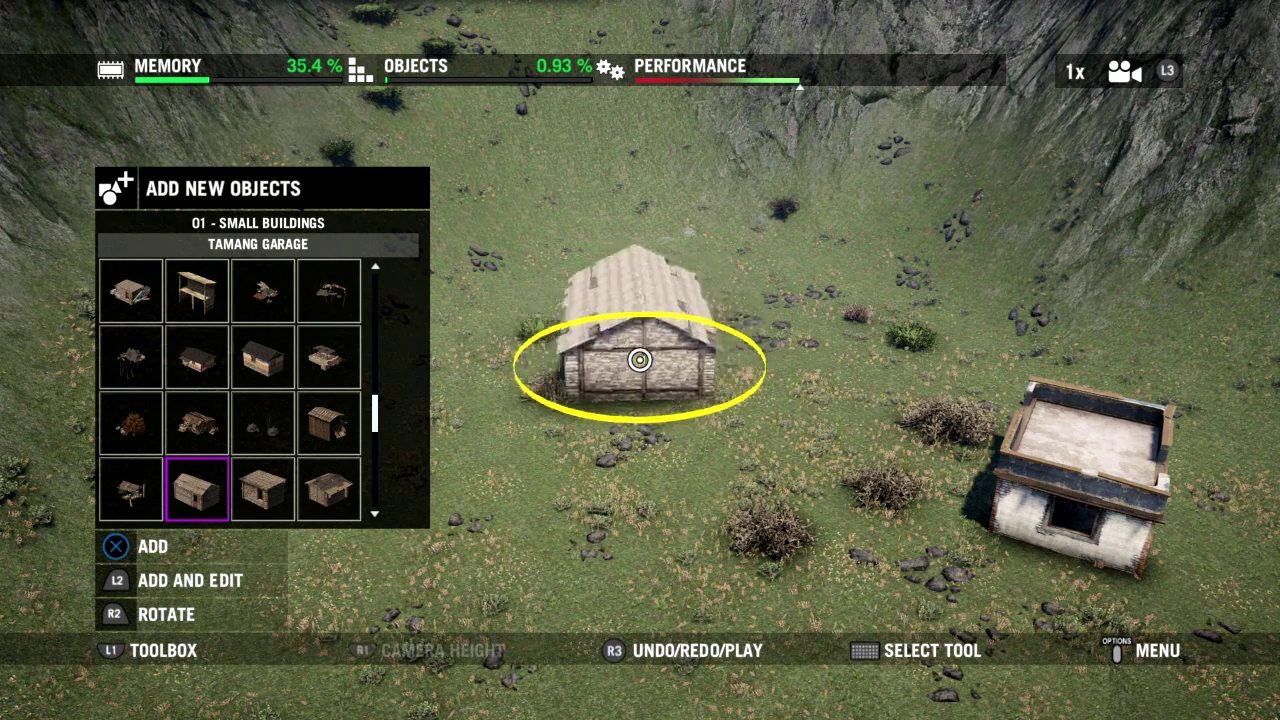
pyautogui.press('Right')
pyautogui.press('Left')
pyautogui.press('Right')
pyautogui.press('Left')
pyautogui.press('r')
pyautogui.click(639, 360)
# Shift the rotated garage closer to the small house and add it diagonally behind the house
pyautogui.press('d')
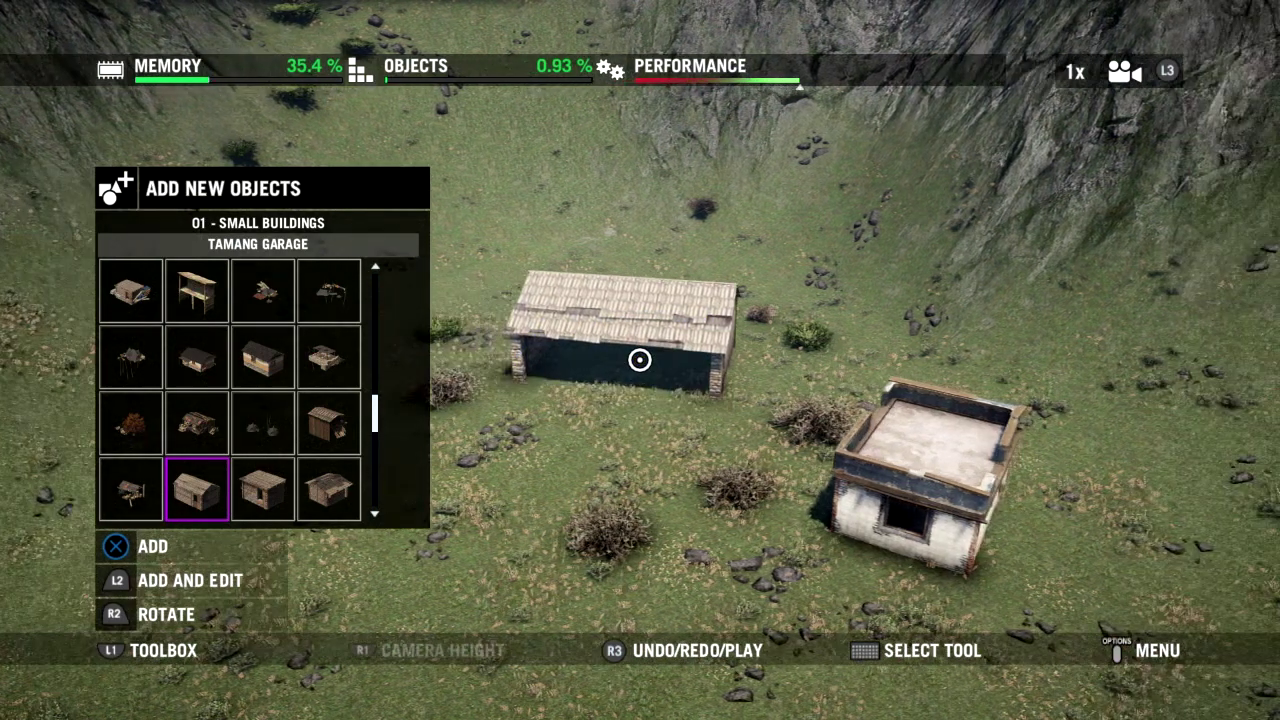
pyautogui.press('w')
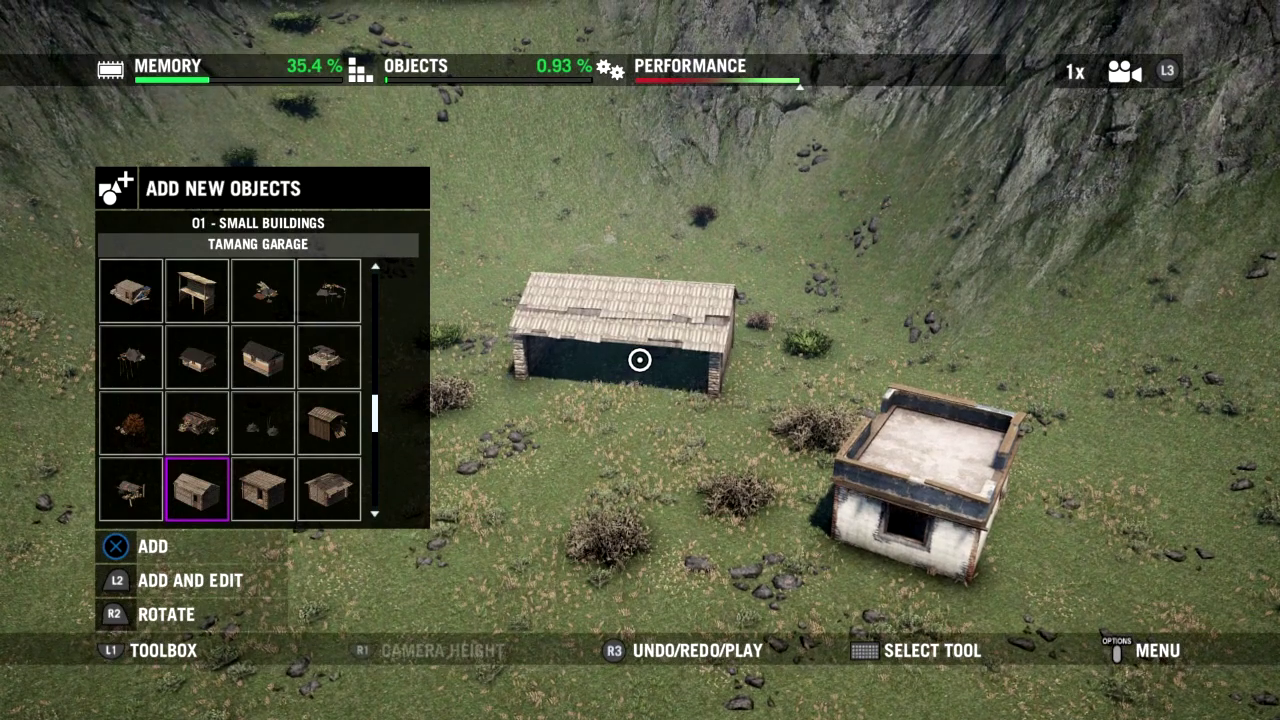
pyautogui.click(639, 360)
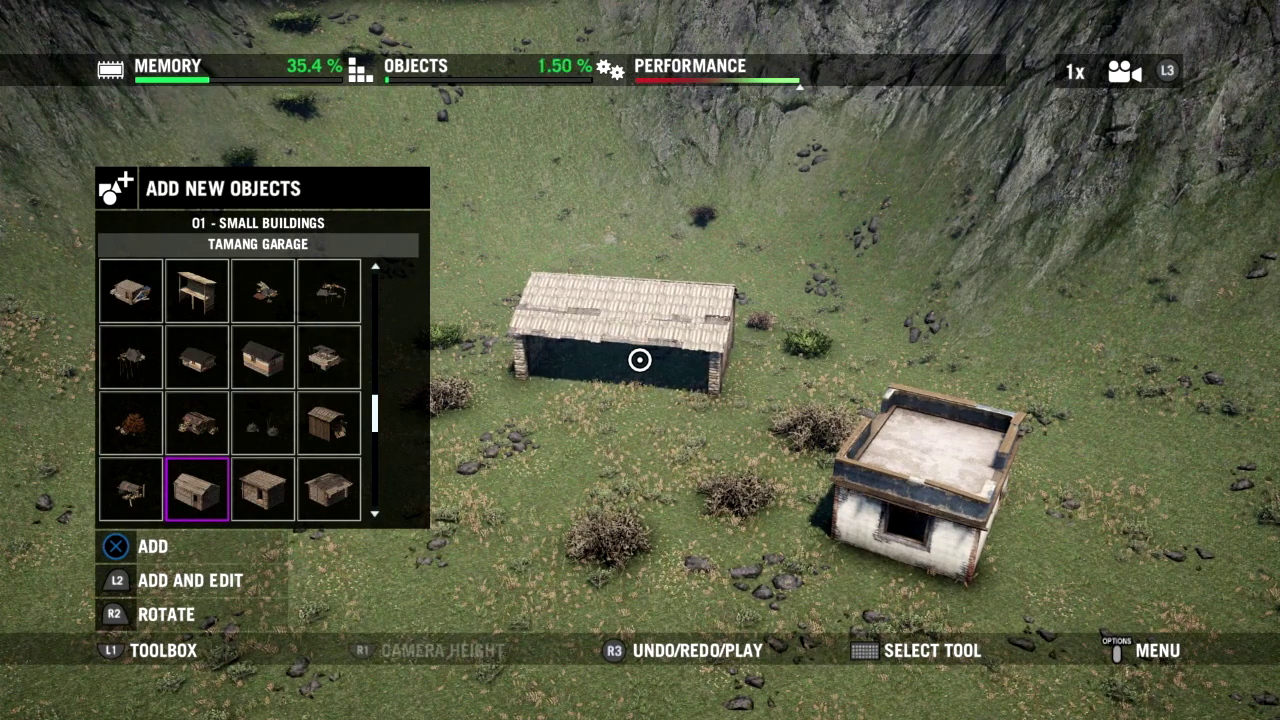
# Switch to the large buildings under Structures and choose Dzong Large House 1
pyautogui.press('s')
pyautogui.press('a')
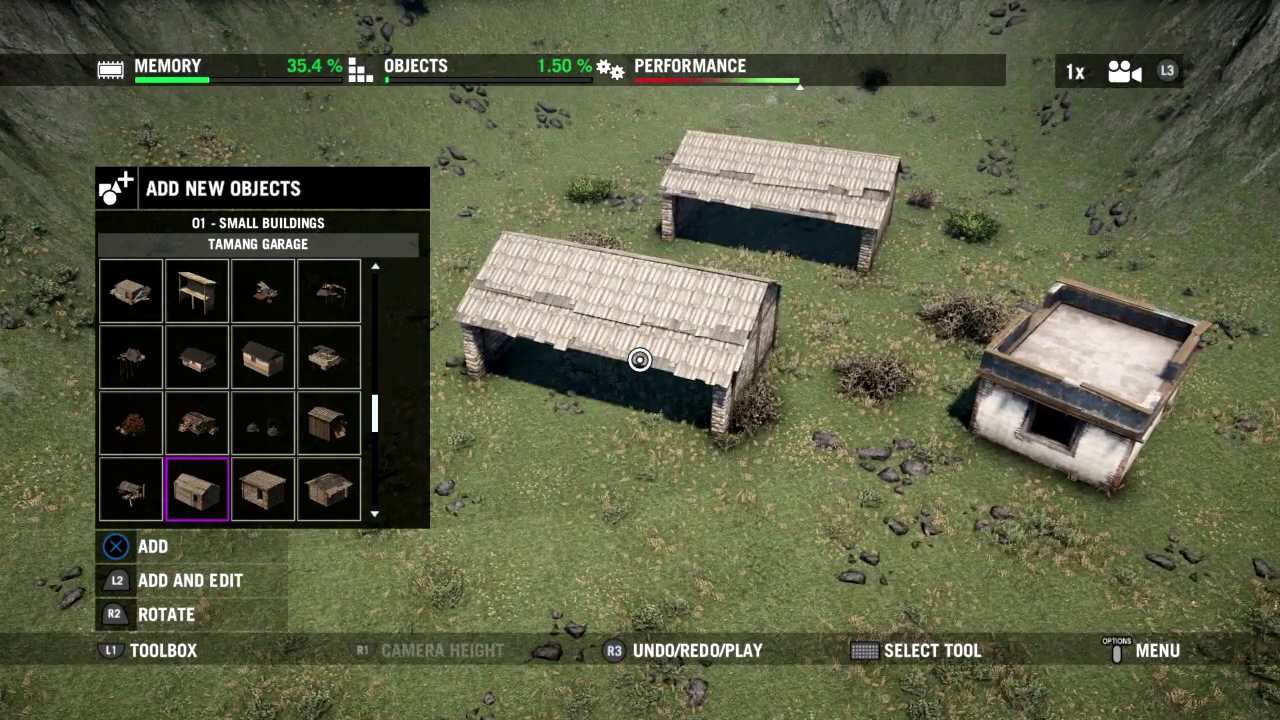
pyautogui.press('Escape')
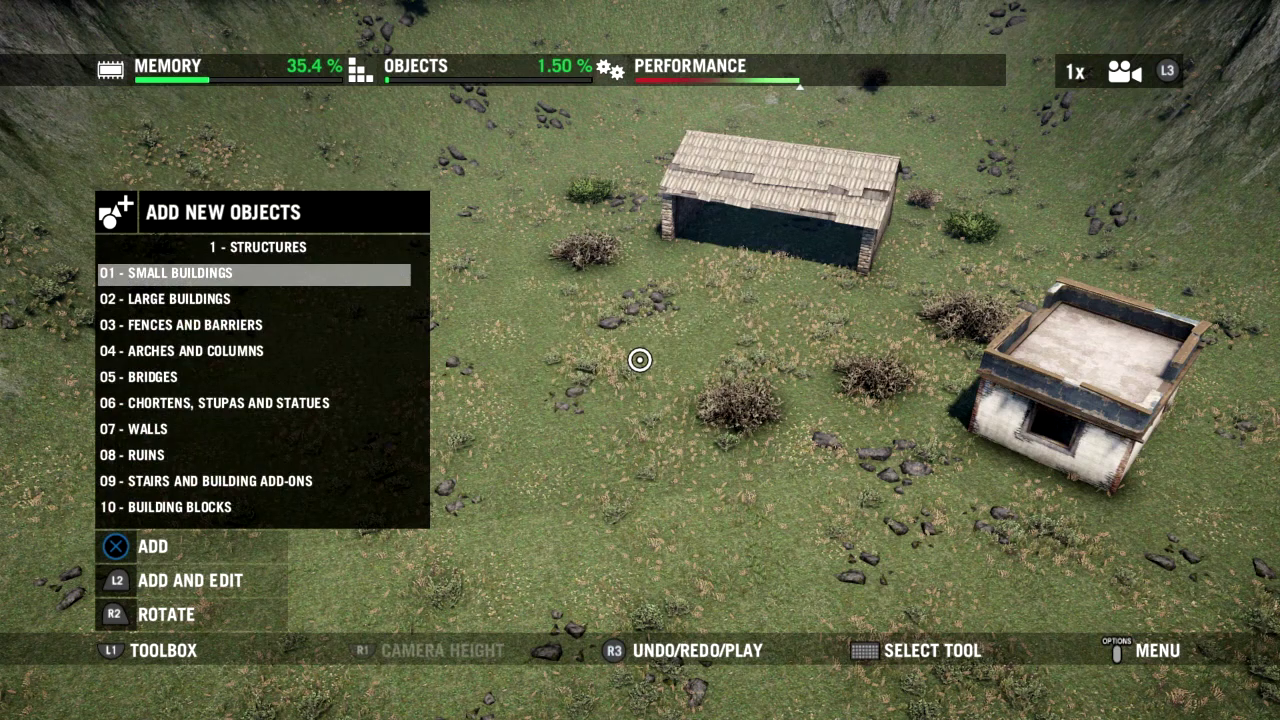
pyautogui.press('Down')
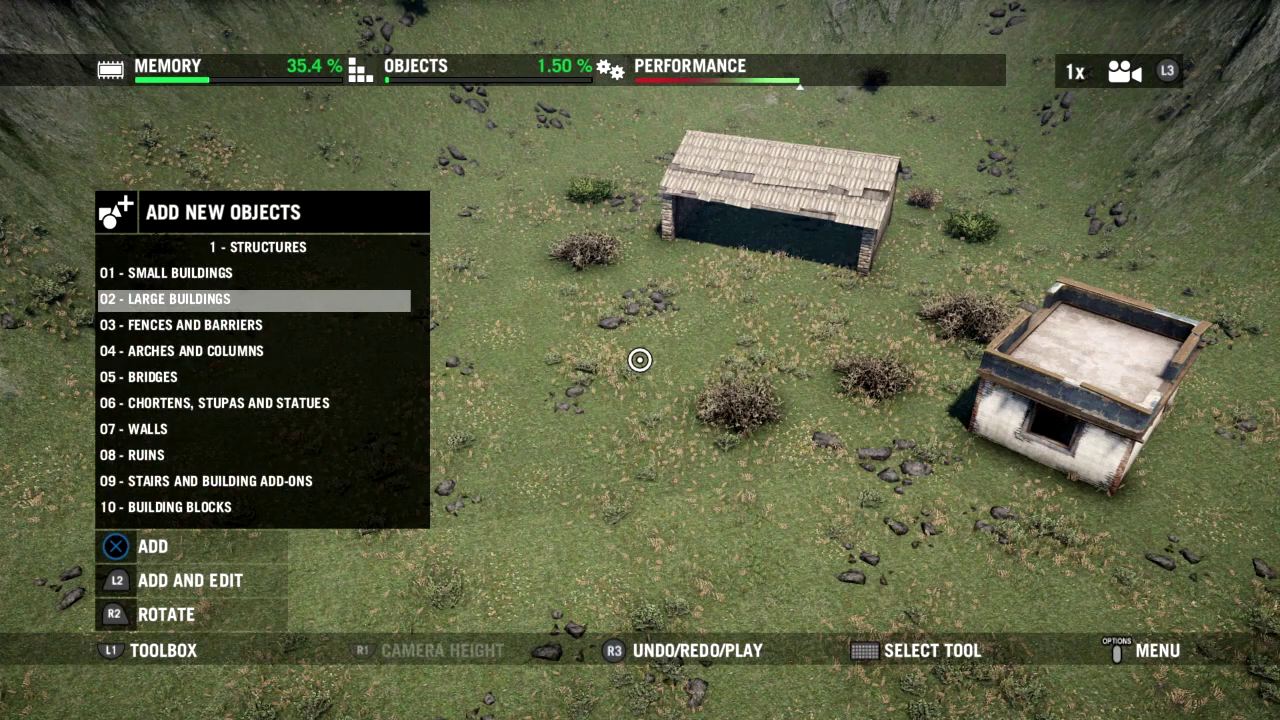
pyautogui.press('Return')
pyautogui.press('Down')
pyautogui.press('Down')
pyautogui.press('Down')
pyautogui.press('Down')
pyautogui.press('Down')
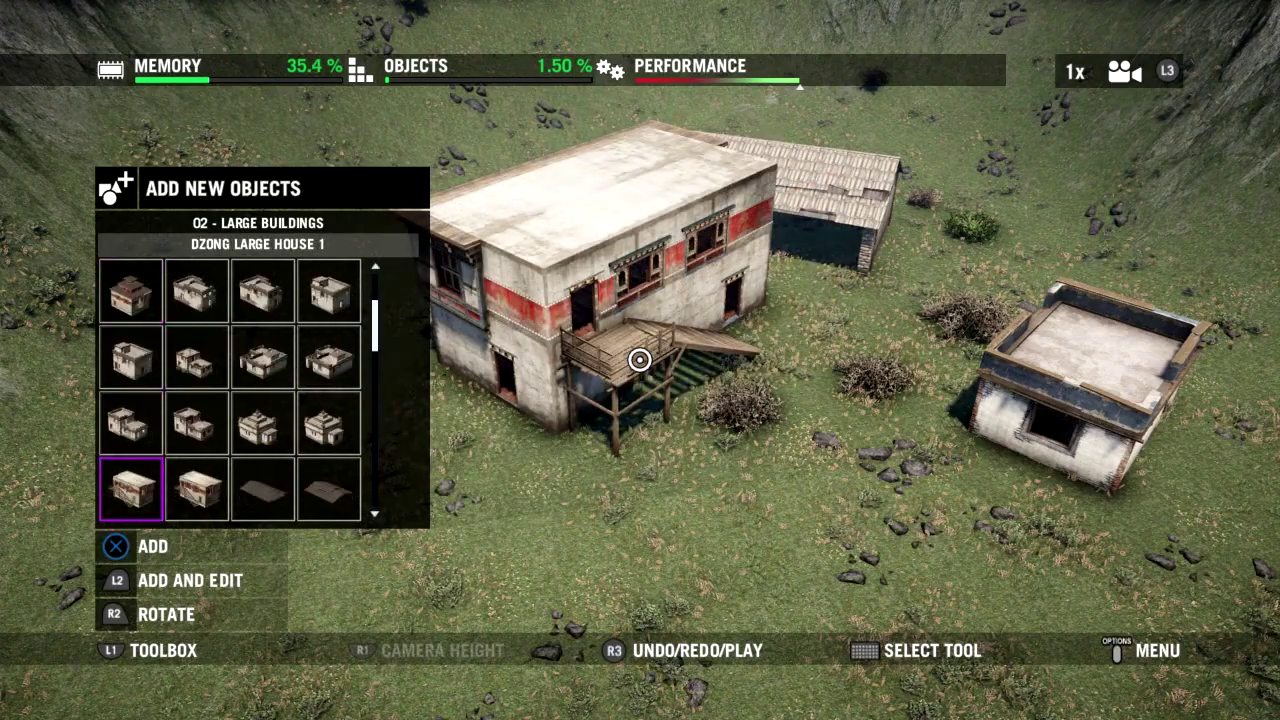
# Place Dzong Large House 1 beside the rock wall, across the clearing from the garage and small house
pyautogui.press('Left')
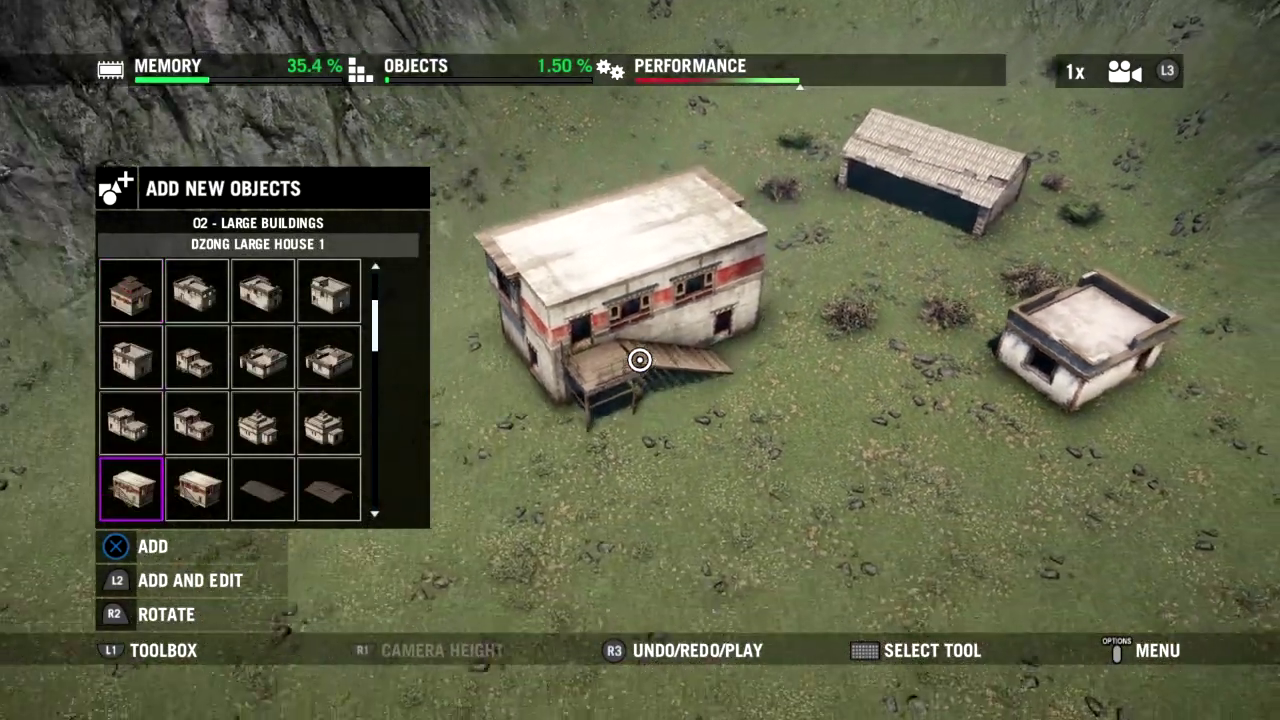
pyautogui.press('Left')
pyautogui.press('Left')
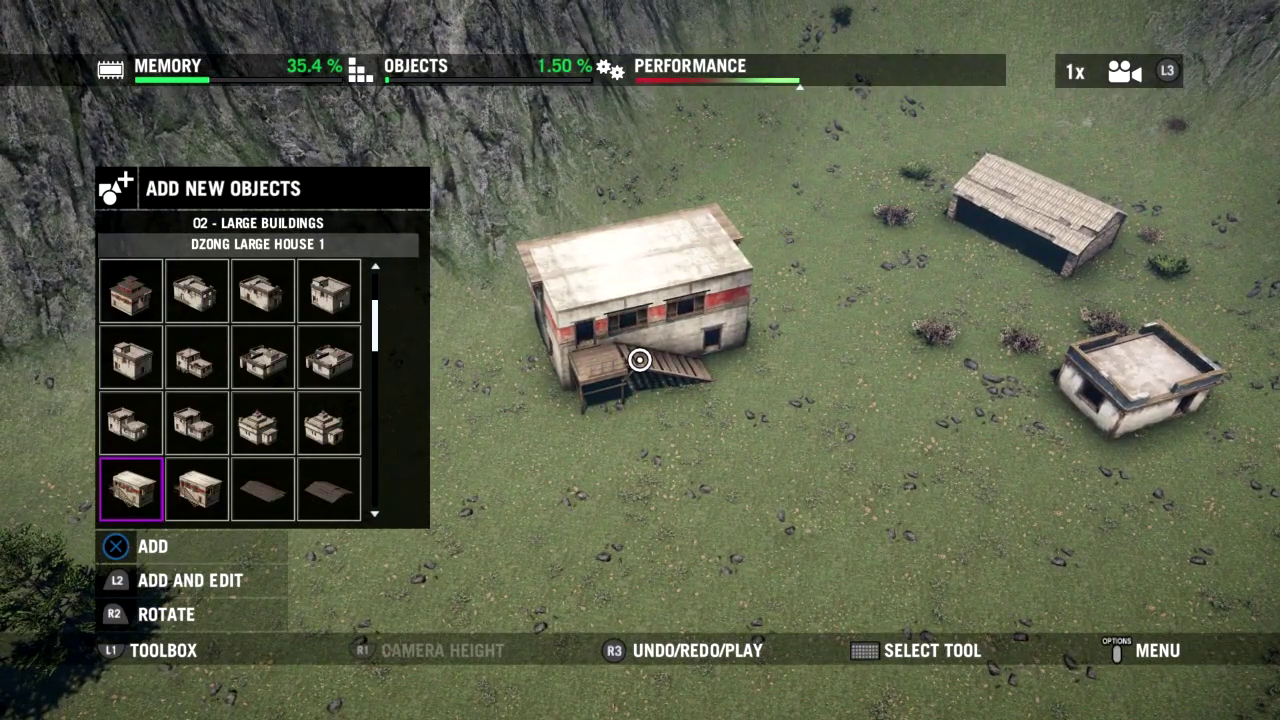
pyautogui.click(639, 360)
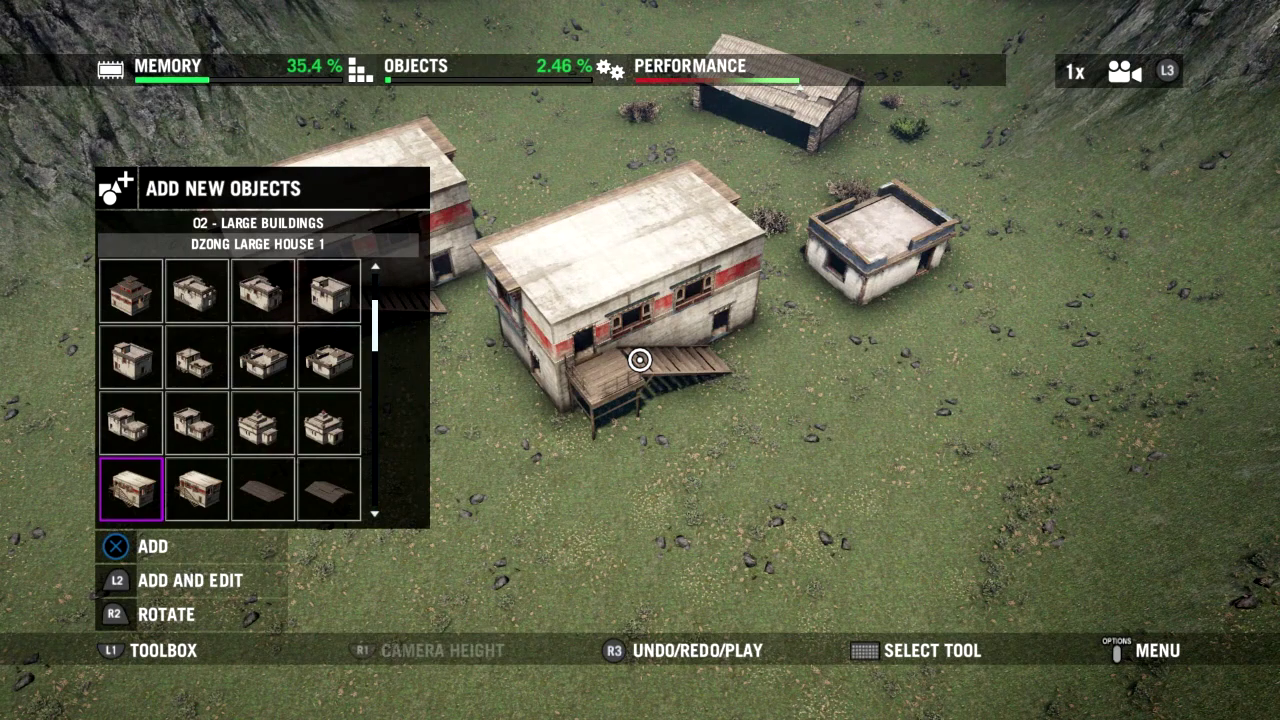
# Switch to stairs and building add-ons under Structures and choose Animal Pen Shelter
pyautogui.press('Escape')
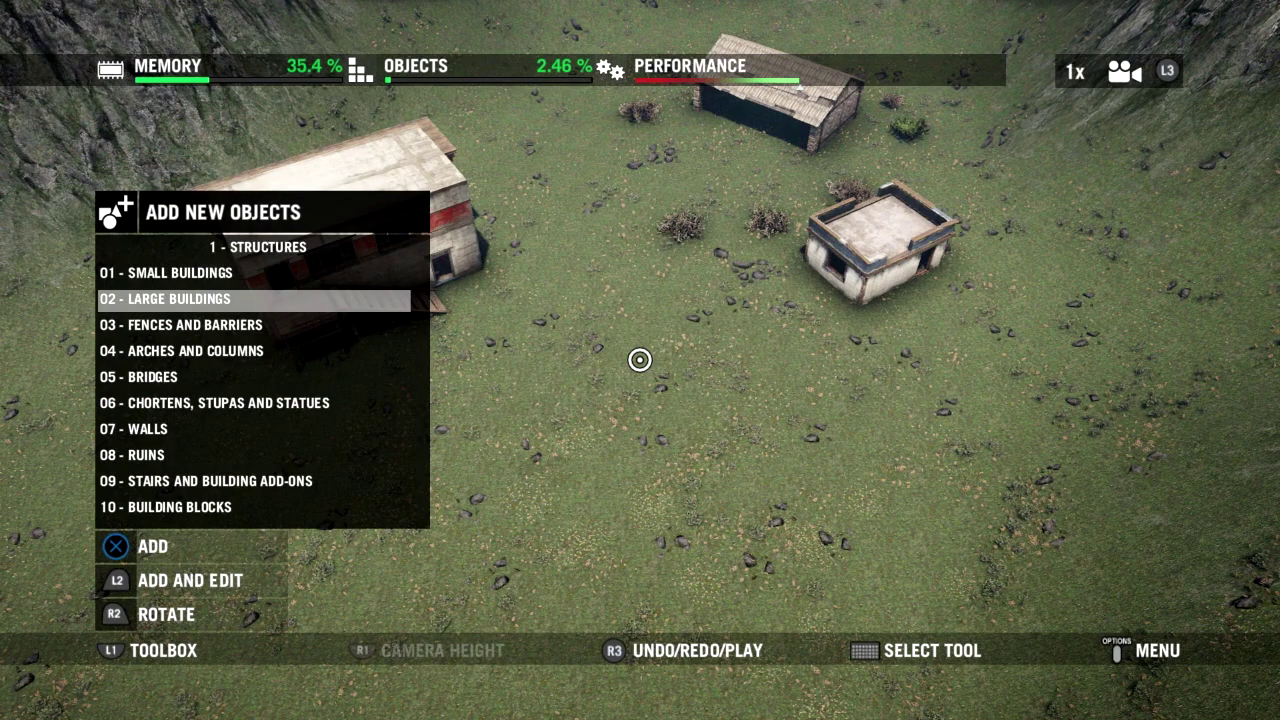
pyautogui.press('Down')
pyautogui.press('Down')
pyautogui.press('Down')
pyautogui.press('Down')
pyautogui.press('Down')
pyautogui.press('Down')
pyautogui.press('Down')
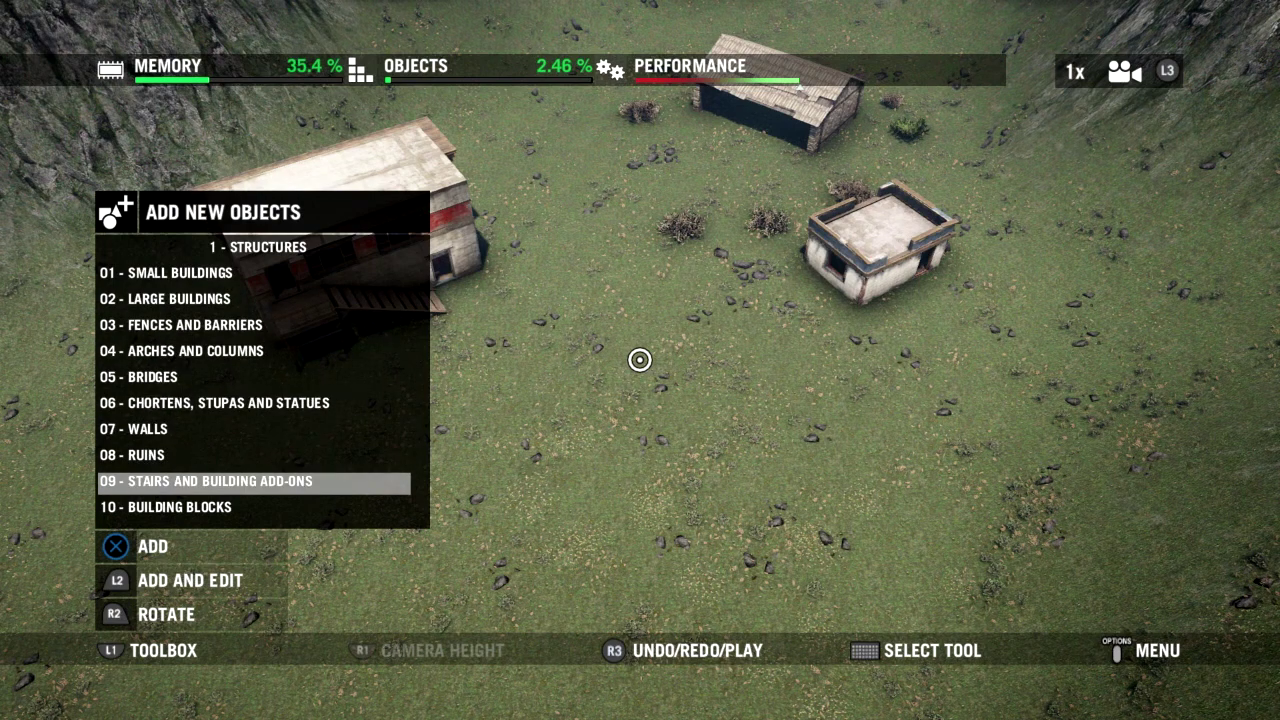
pyautogui.press('Return')
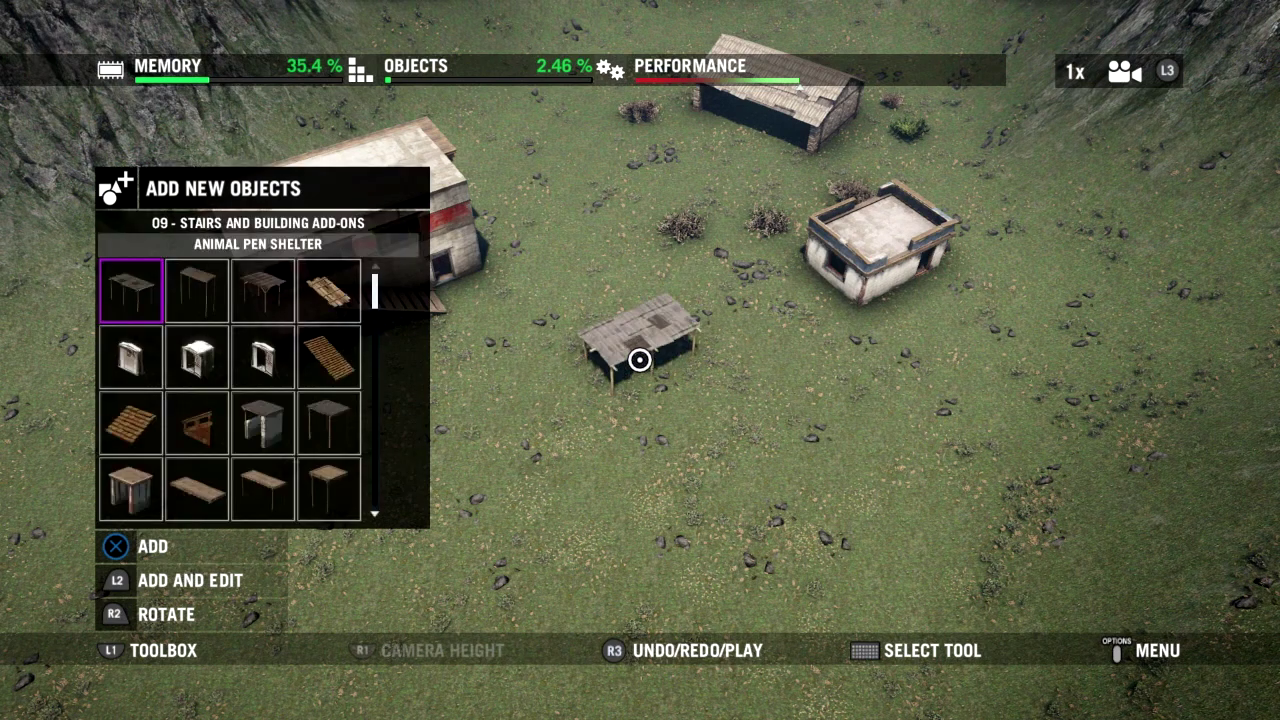
# Place the Animal Pen Shelter on the open grass between the large house and the garage
pyautogui.press('w')
pyautogui.scroll(5, 640, 360)
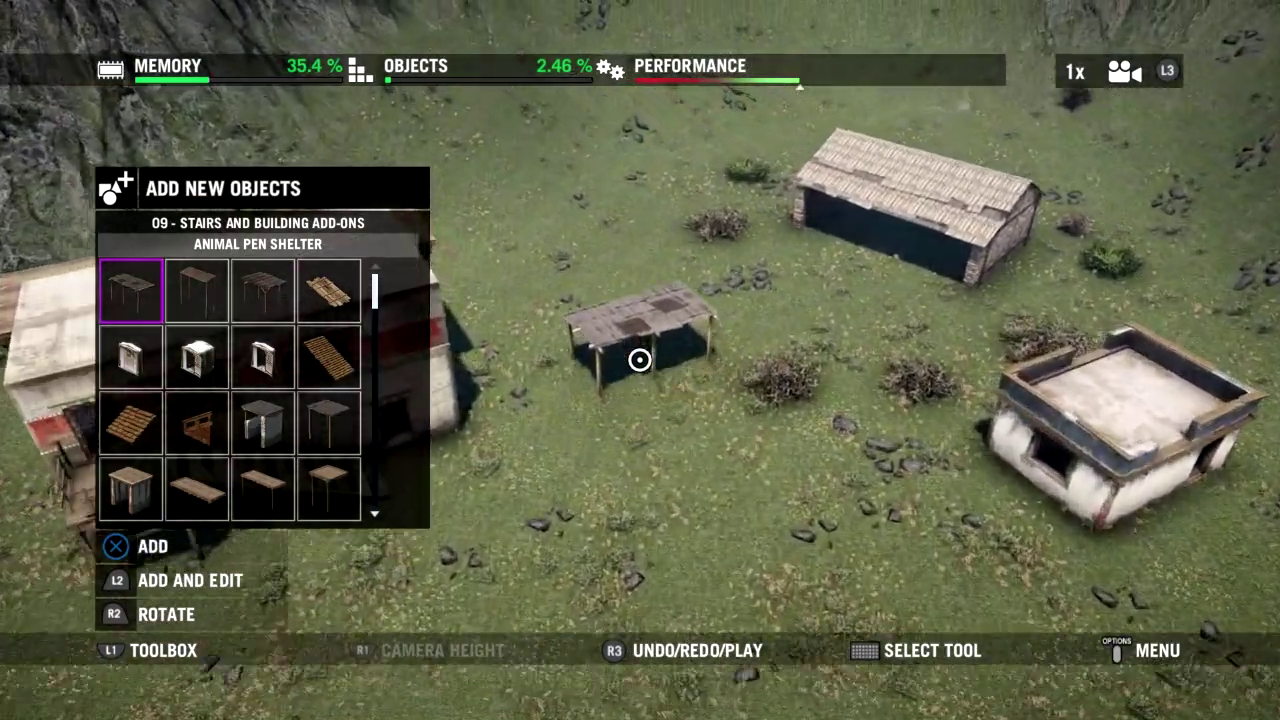
pyautogui.press('w')
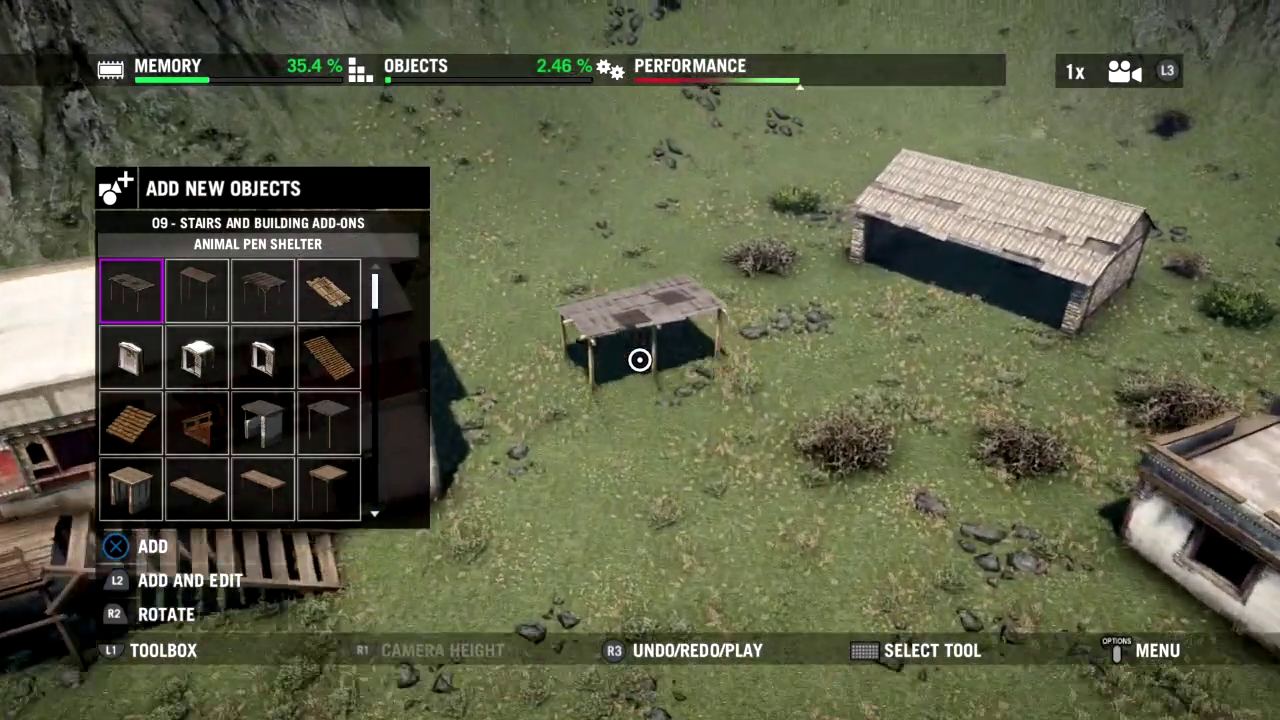
pyautogui.scroll(-1, 639, 360)
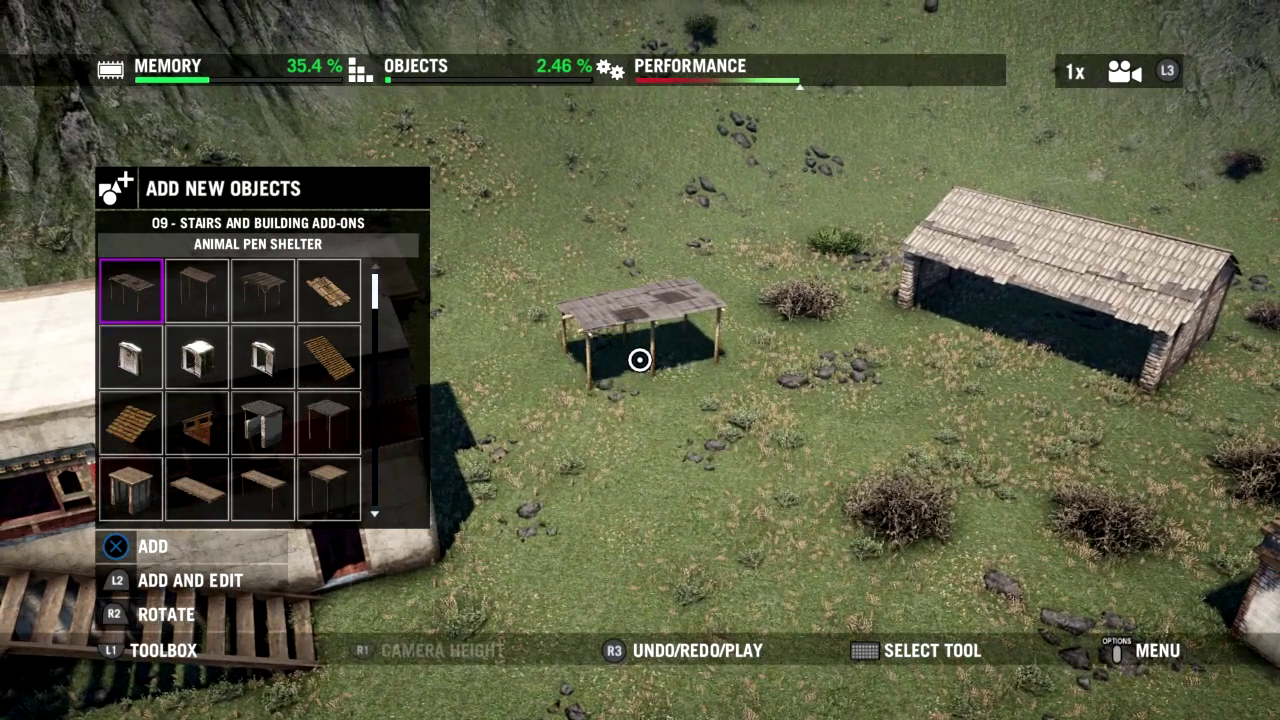
pyautogui.click(639, 360)
# Leave the Structures categories and switch the object library to the Objects group
pyautogui.press('Escape')
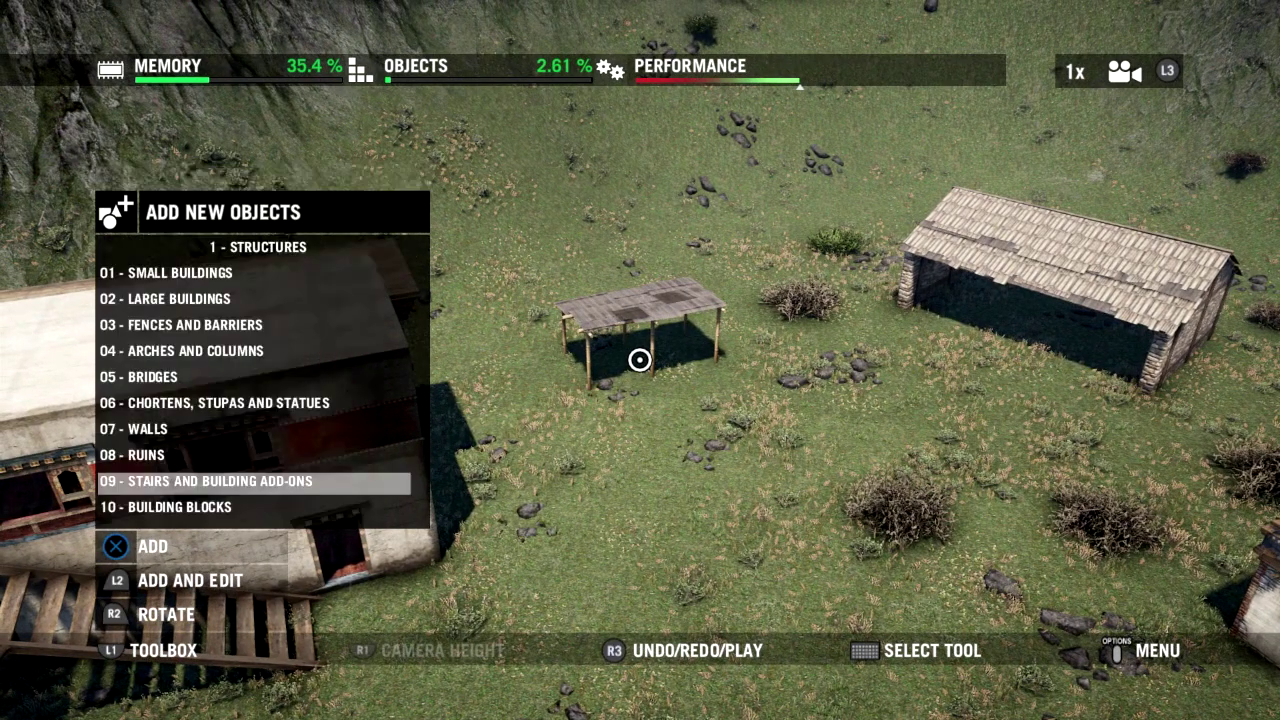
pyautogui.press('Up')
pyautogui.press('Up')
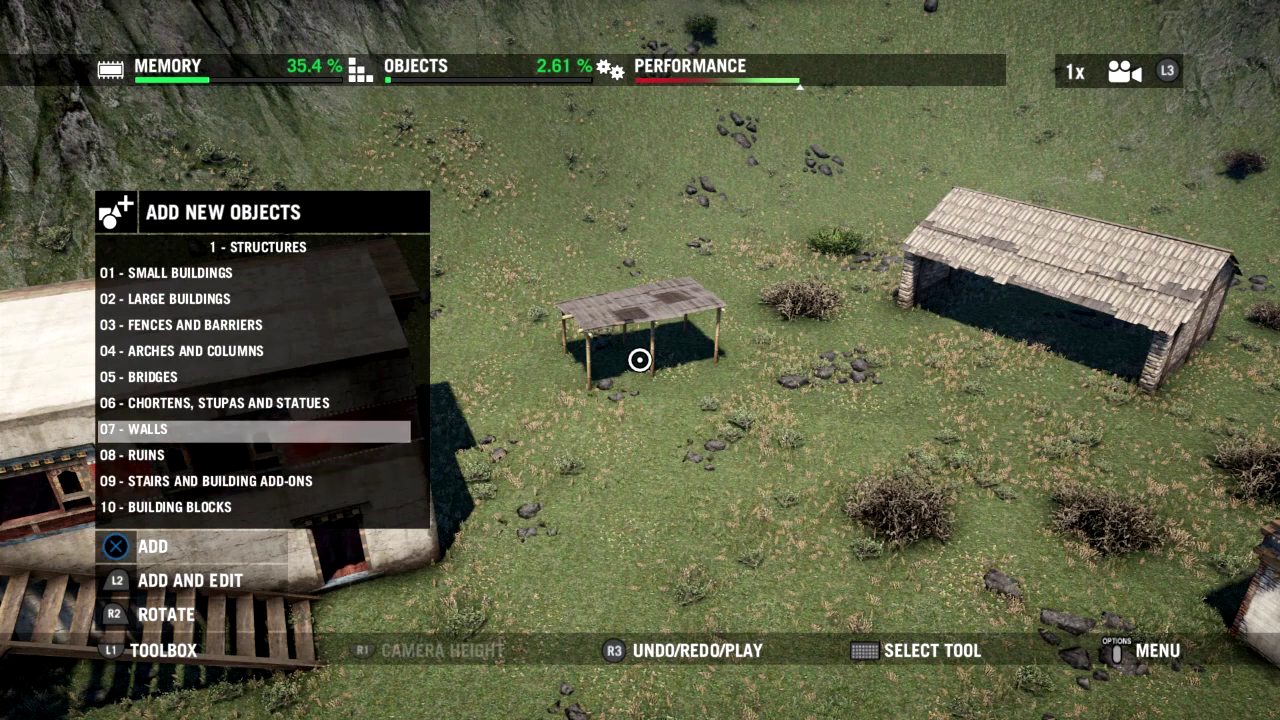
pyautogui.press('Escape')
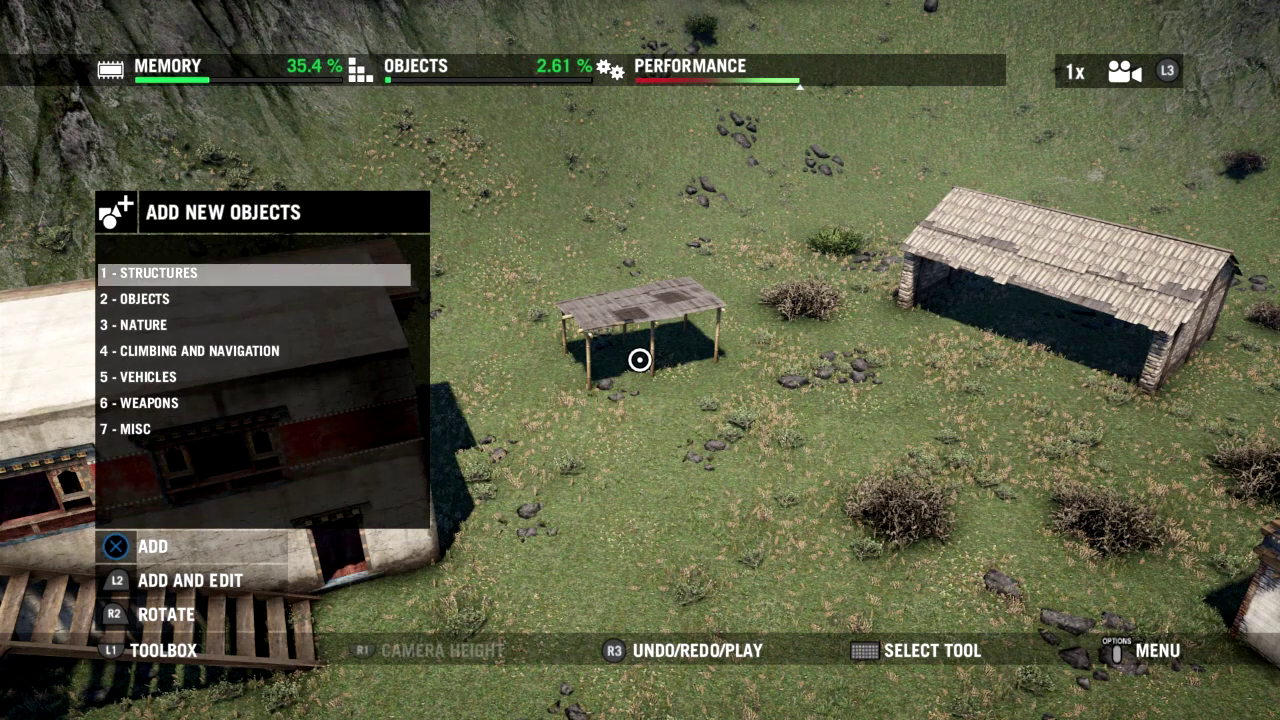
pyautogui.press('Down')
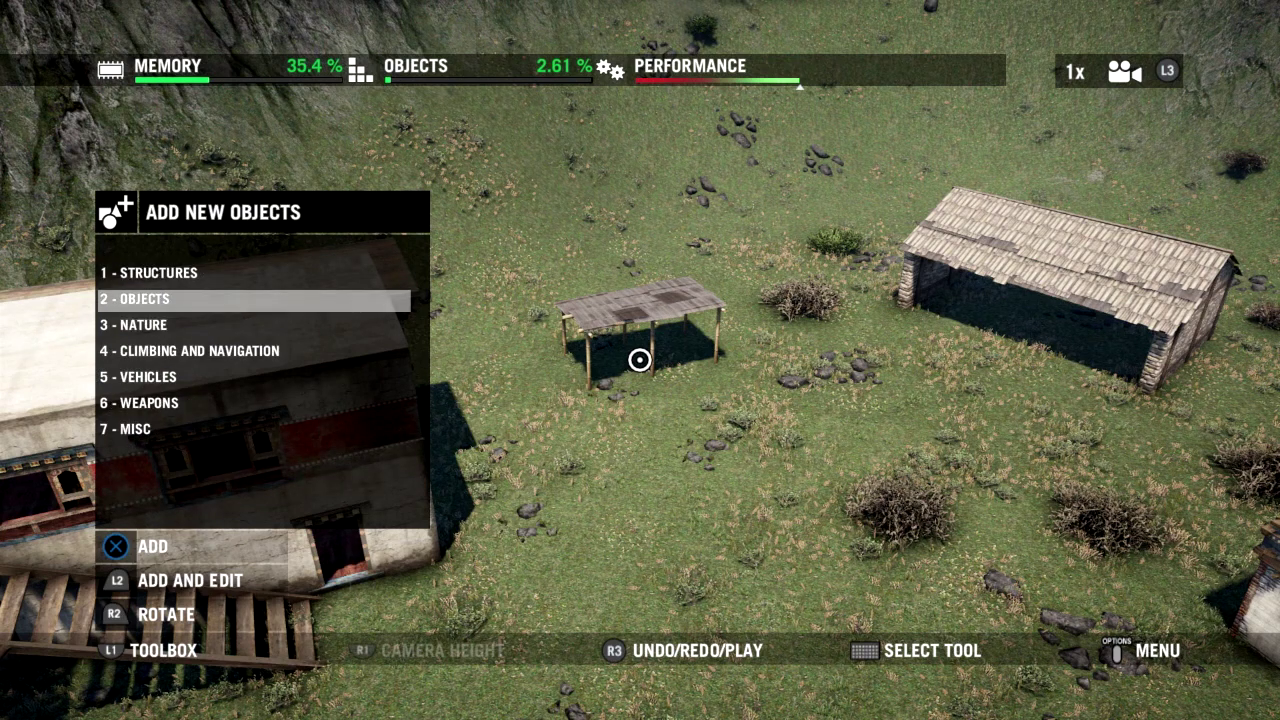
pyautogui.press('Down')
pyautogui.press('Down')
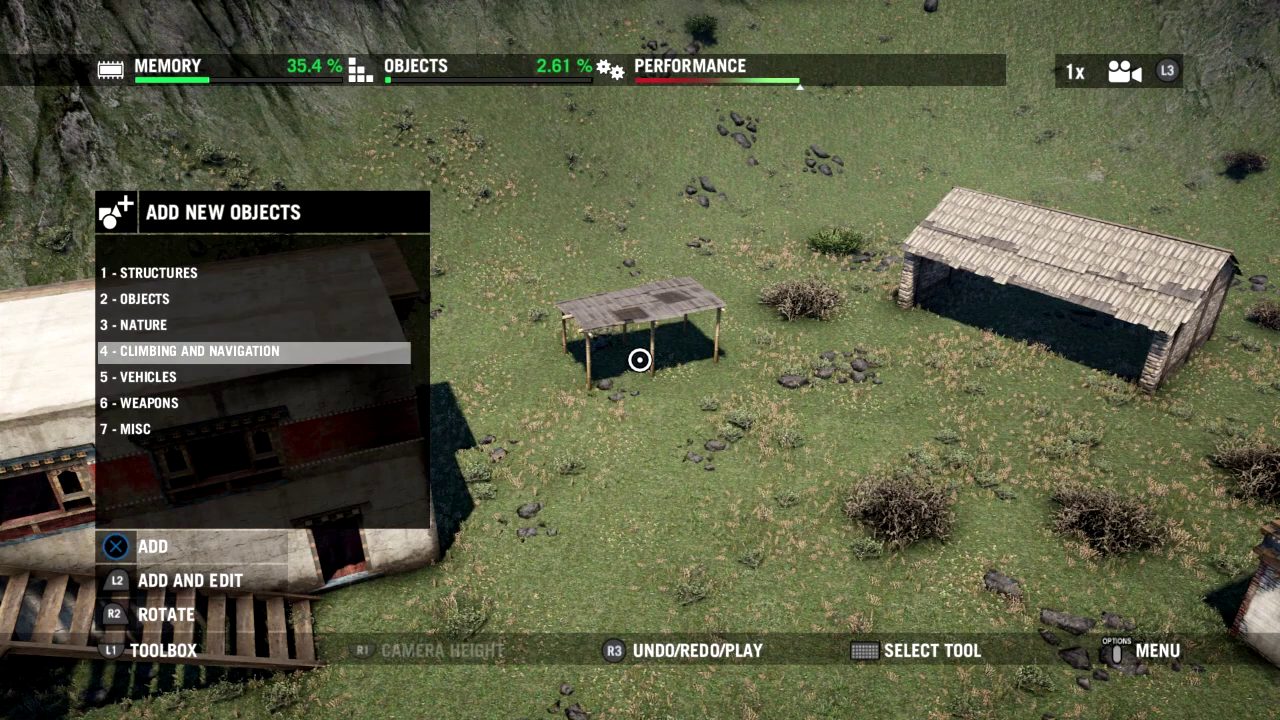
pyautogui.press('Up')
pyautogui.press('Up')
pyautogui.press('Return')
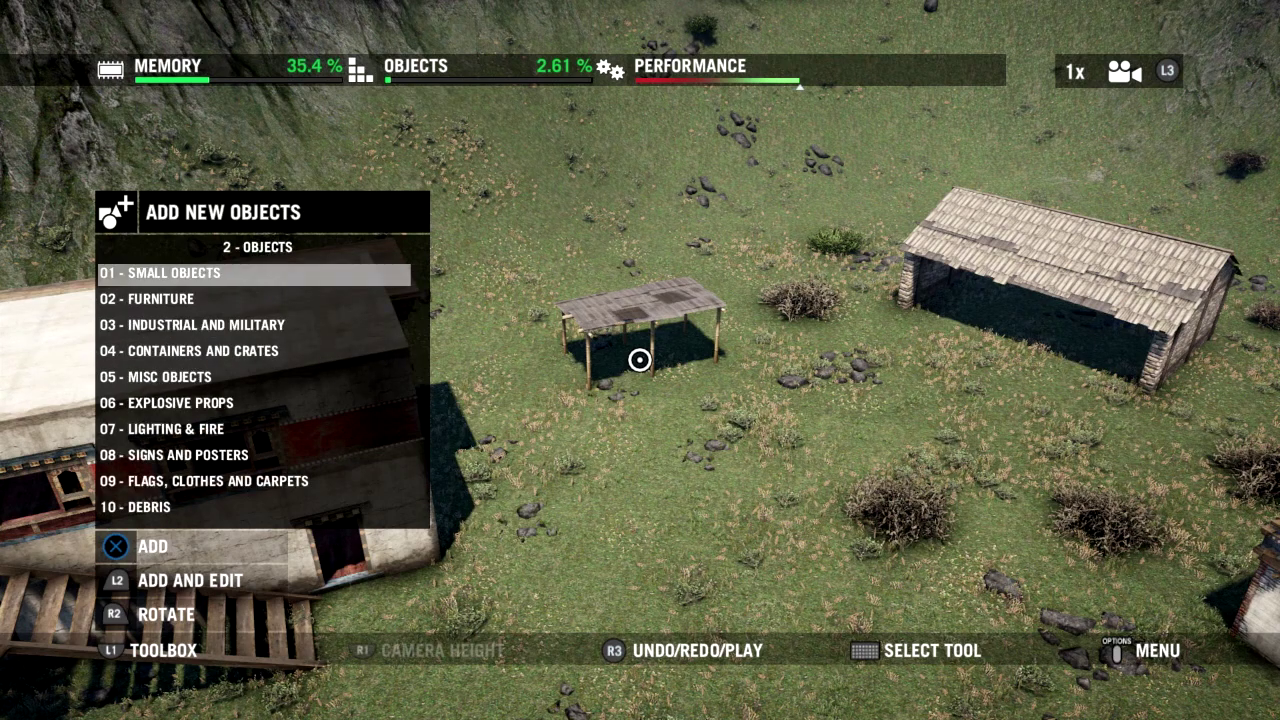
# Open the flags, clothes and carpets category and choose Flag Prayer Line 08
pyautogui.press('Down')
pyautogui.press('Down')
pyautogui.press('Down')
pyautogui.press('Down')
pyautogui.press('Down')
pyautogui.press('Down')
pyautogui.press('Down')
pyautogui.press('Down')
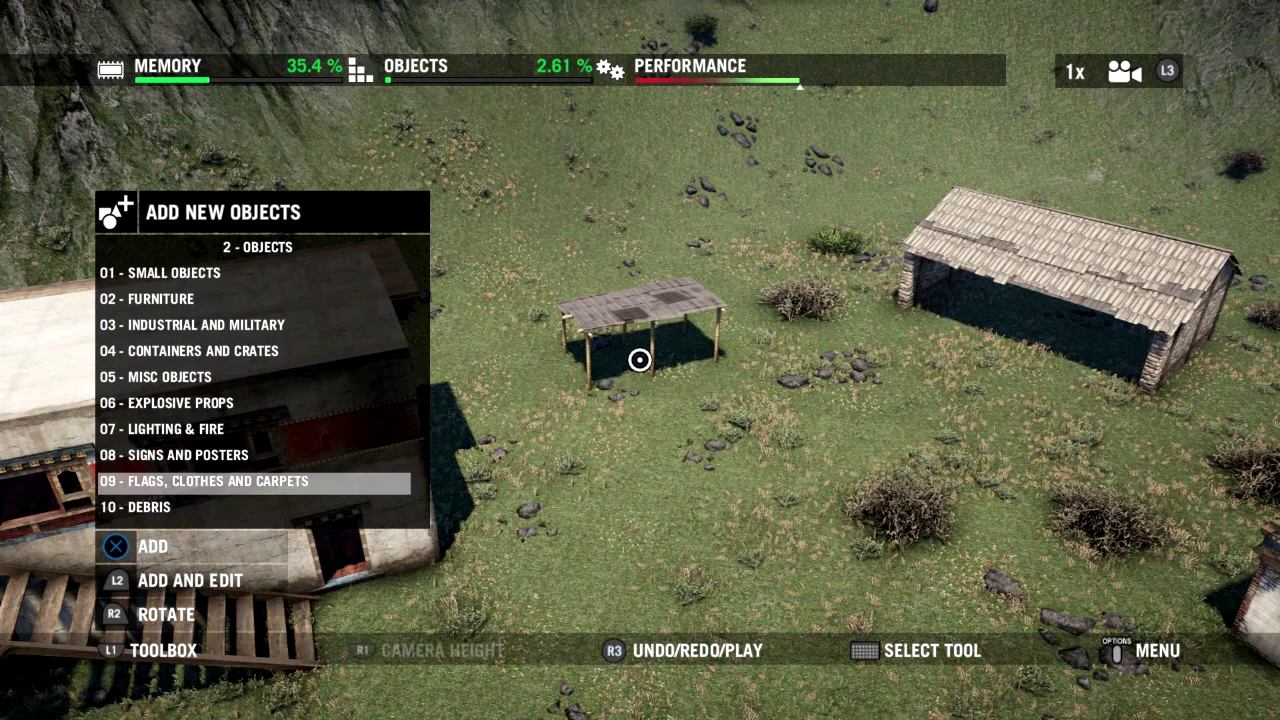
pyautogui.press('Return')
pyautogui.press('Down')
pyautogui.press('Down')
pyautogui.press('Down')
pyautogui.press('Down')
pyautogui.press('Down')
pyautogui.press('Down')
pyautogui.press('Up')
pyautogui.press('Right')
pyautogui.press('Right')
pyautogui.press('Right')
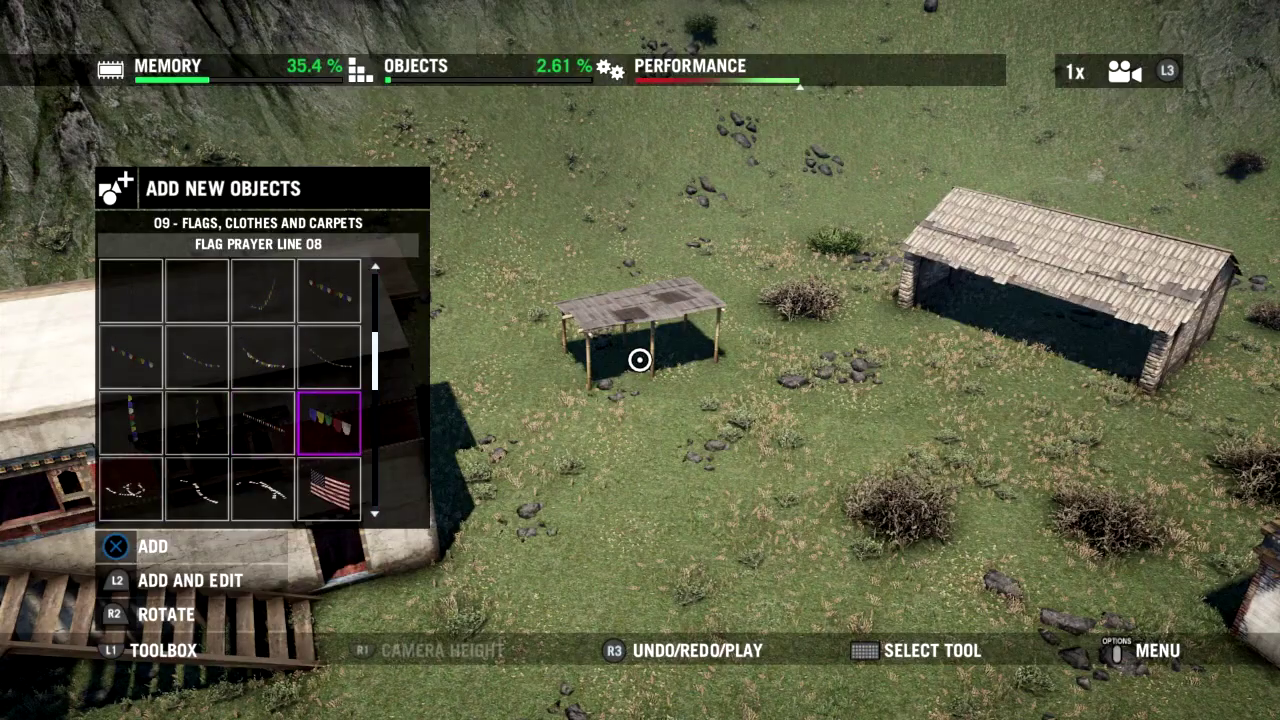
# Hang Flag Prayer Line 08 under the wooden balcony of the large house, between its front support posts
pyautogui.press('Left')
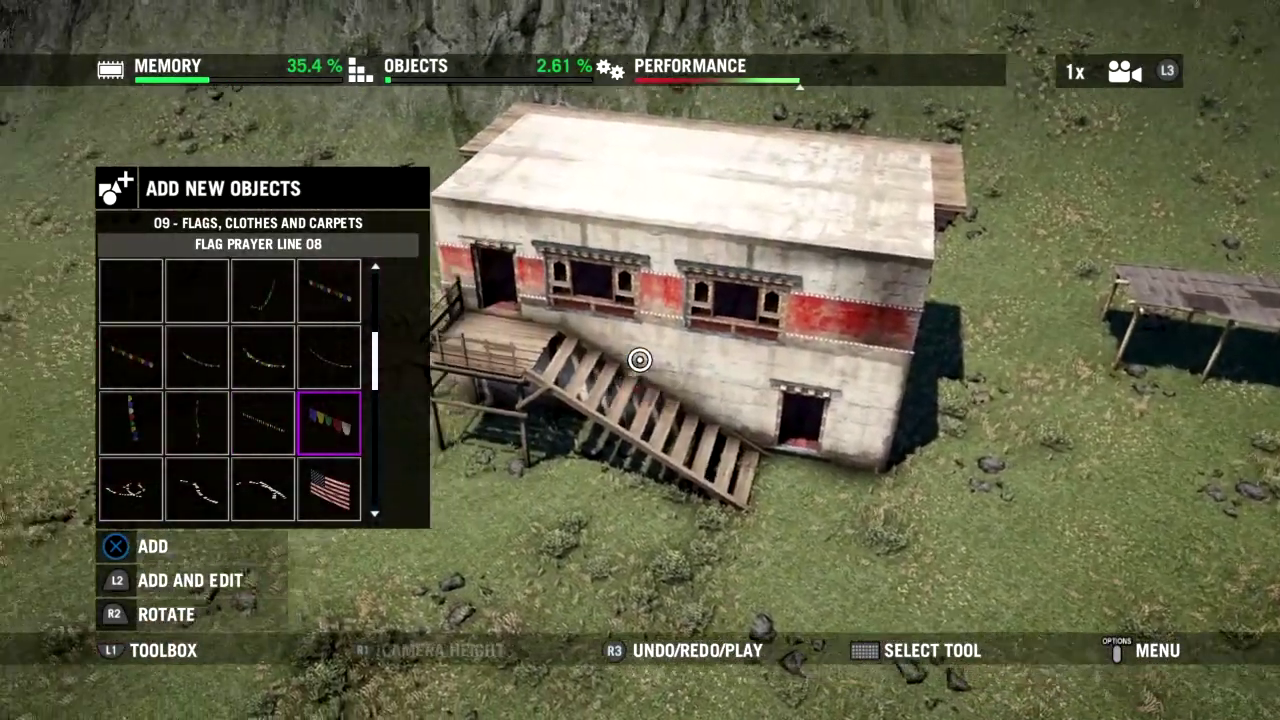
pyautogui.press('Left')
pyautogui.press('Up')
pyautogui.press('Down')
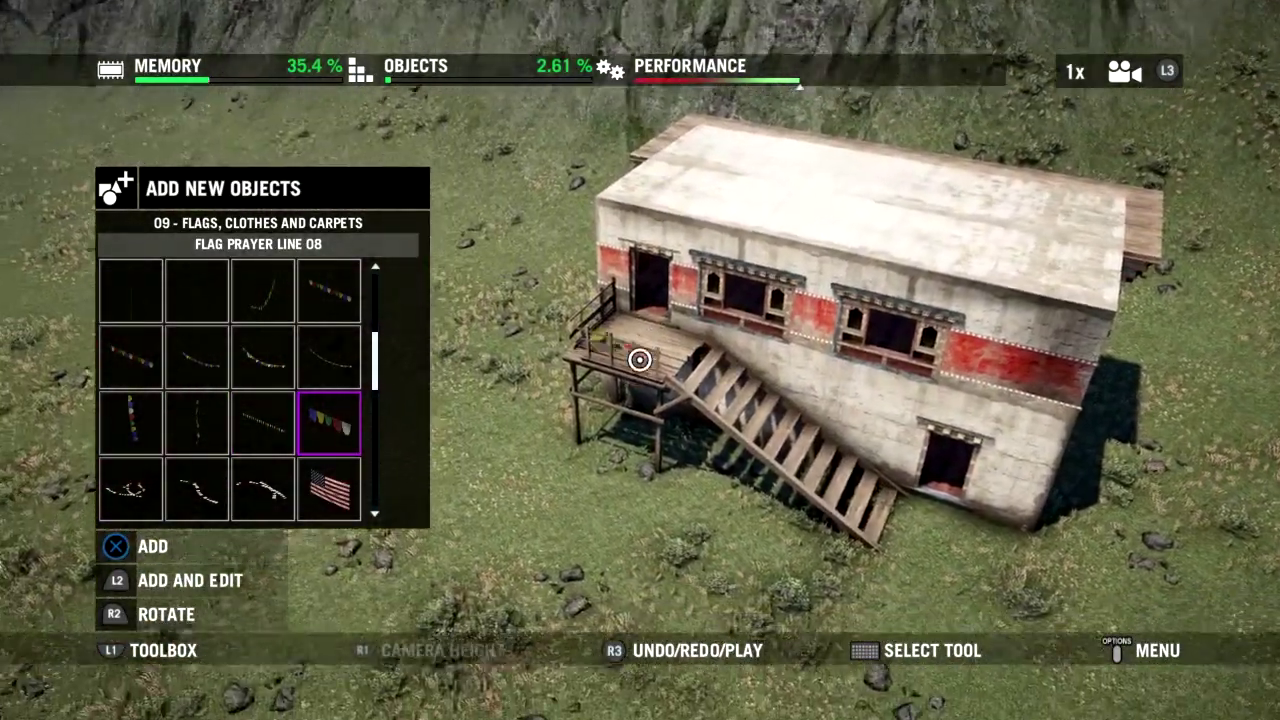
pyautogui.press('Up')
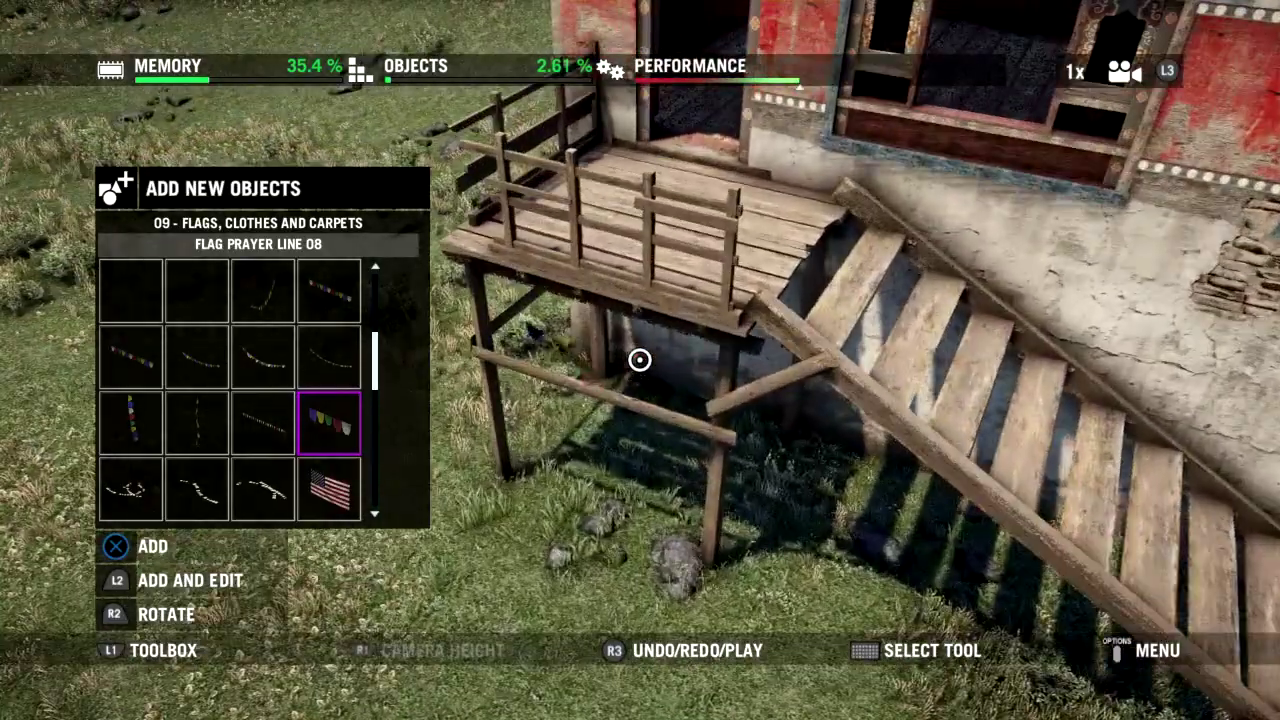
pyautogui.press('Right')
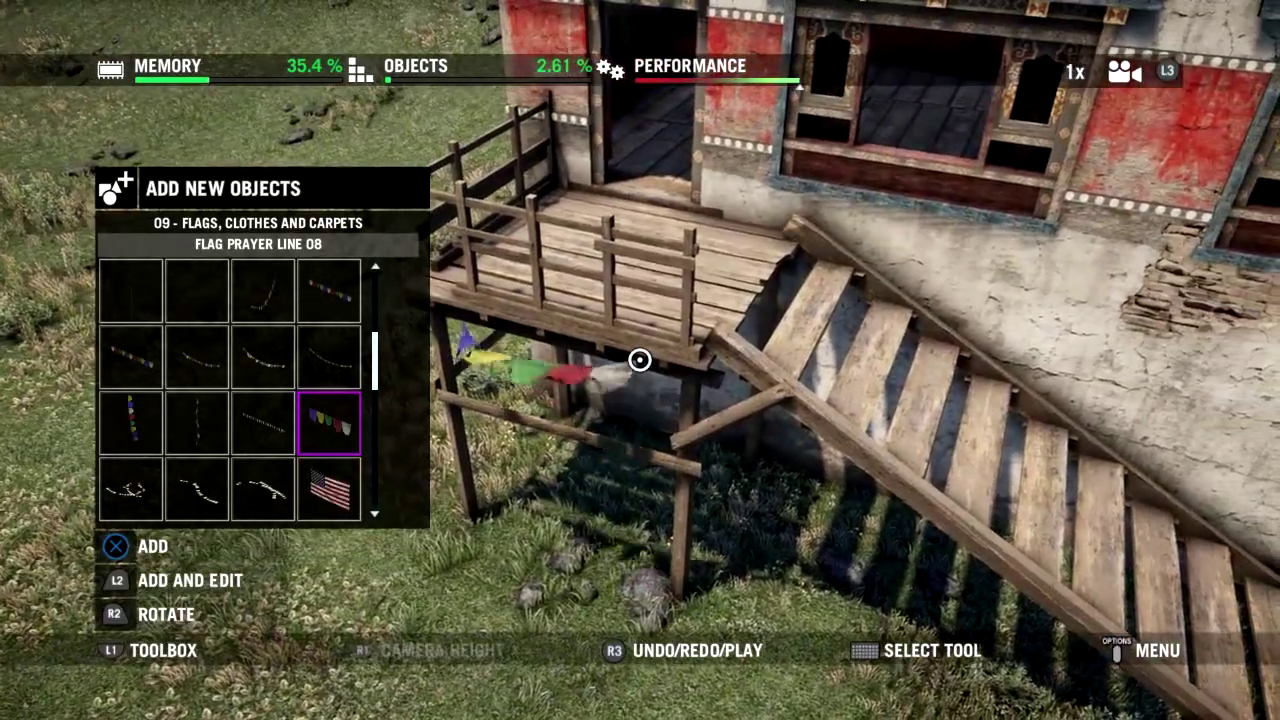
pyautogui.press('Right')
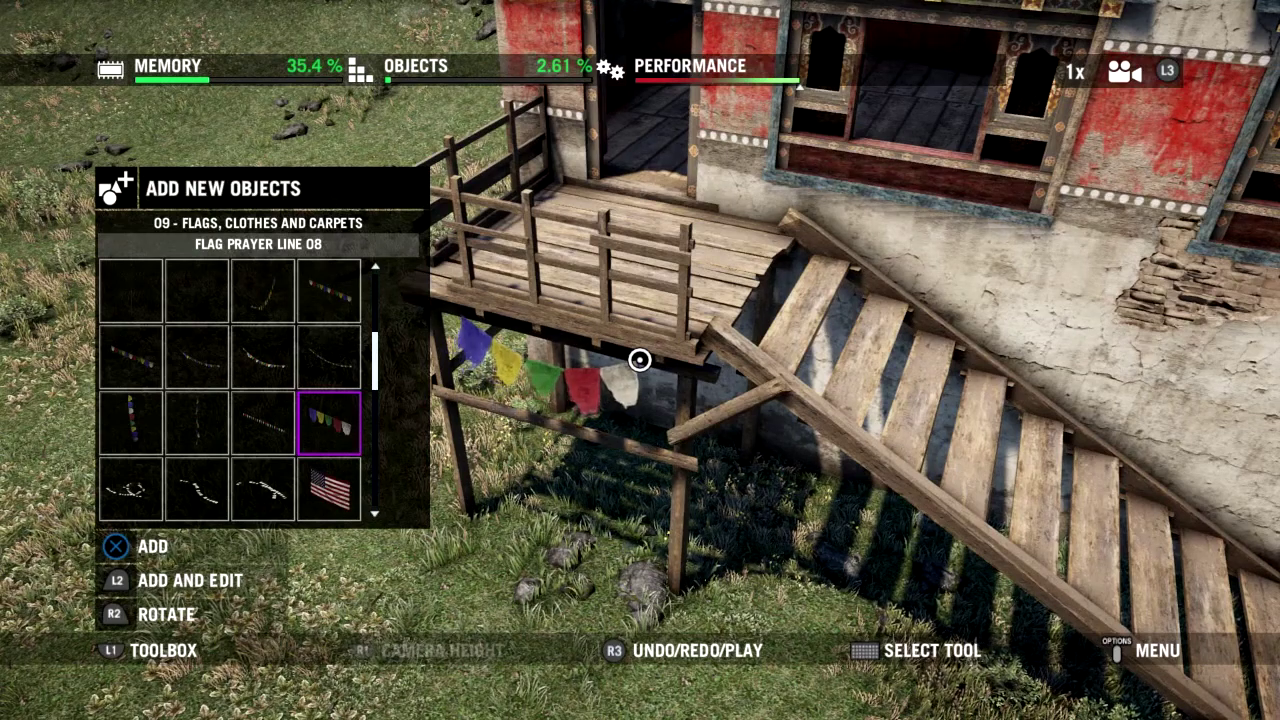
pyautogui.click(640, 360)
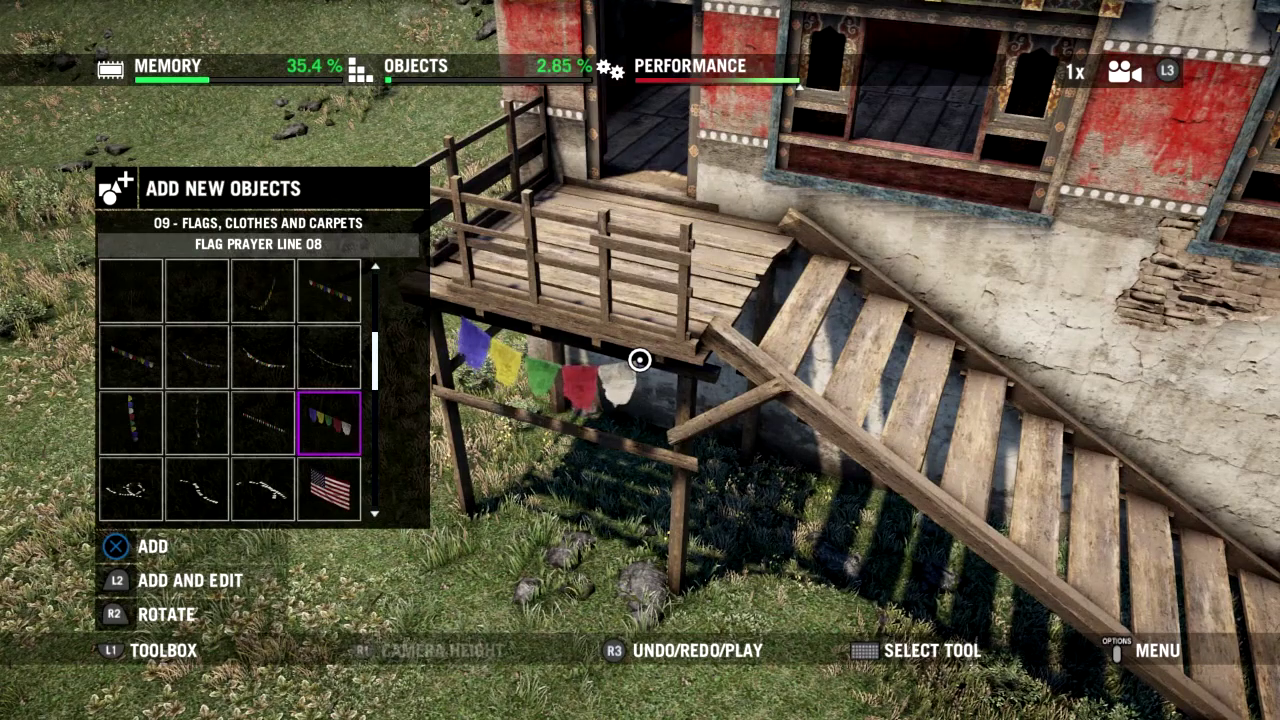
# Leave the object library and return to selecting objects already placed on the map
pyautogui.press('Left')
pyautogui.press('Down')
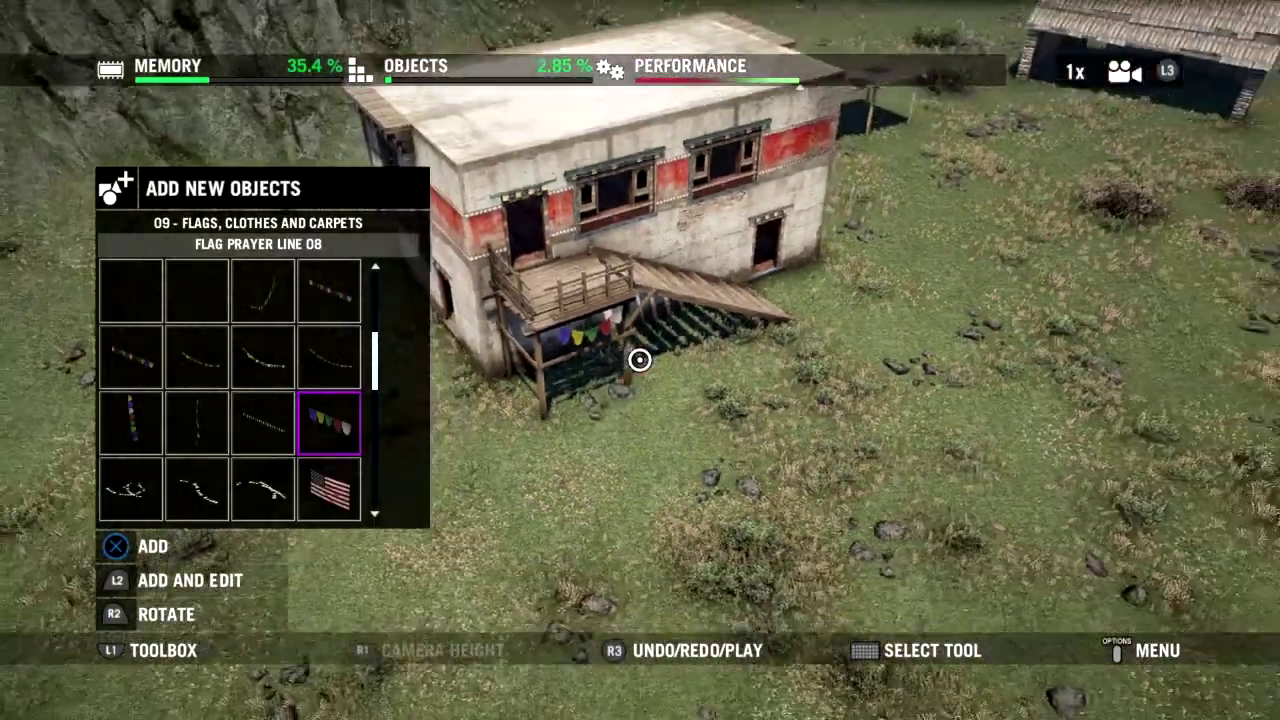
pyautogui.press('Right')
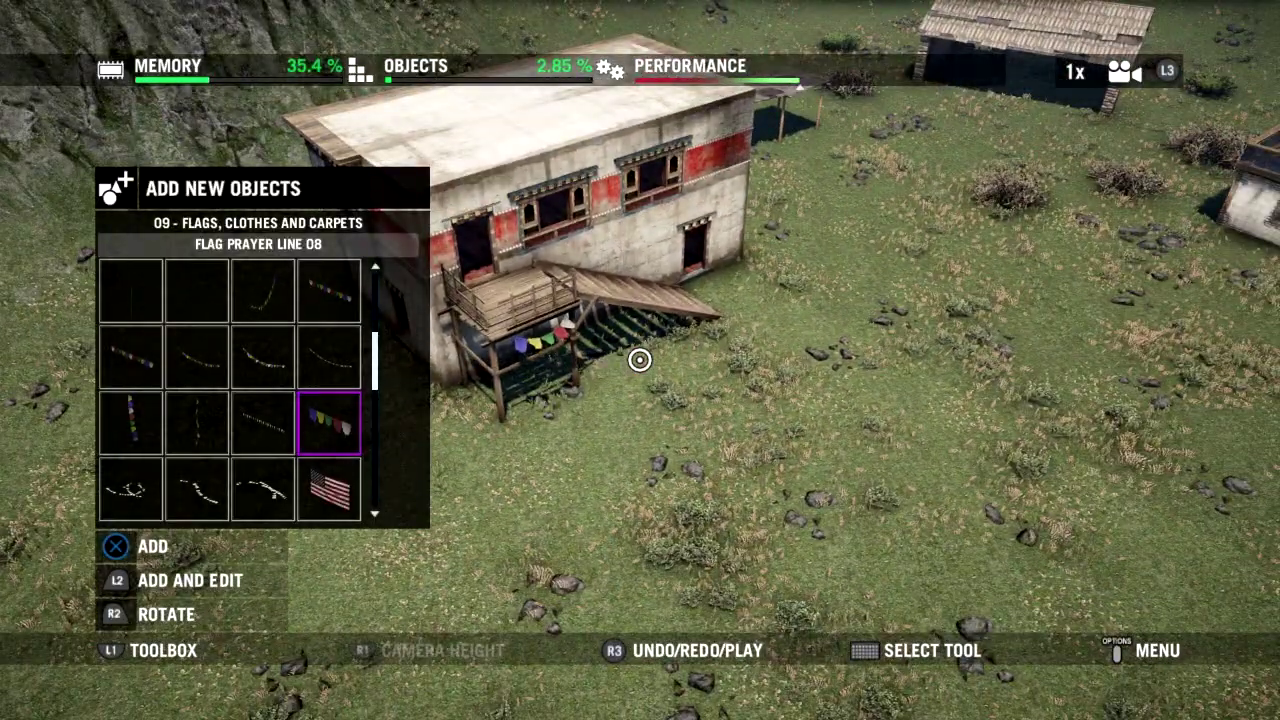
pyautogui.press('Right')
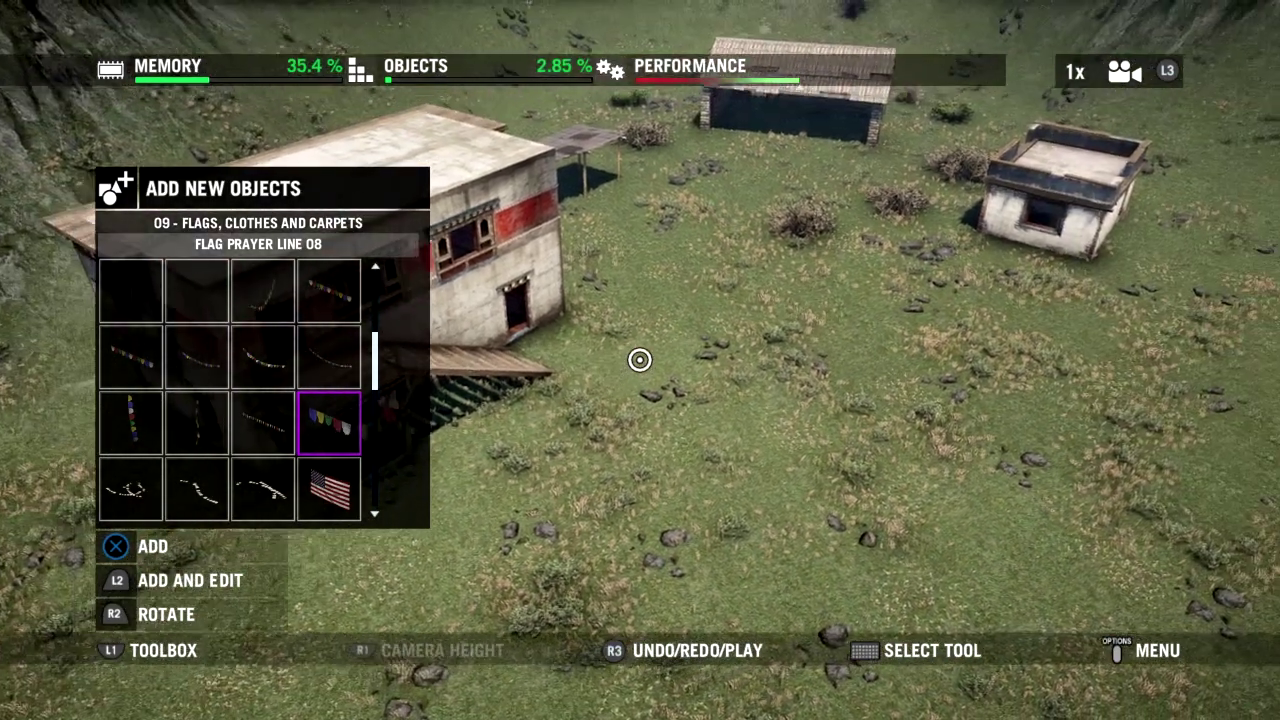
pyautogui.press('Right')
pyautogui.press('Escape')
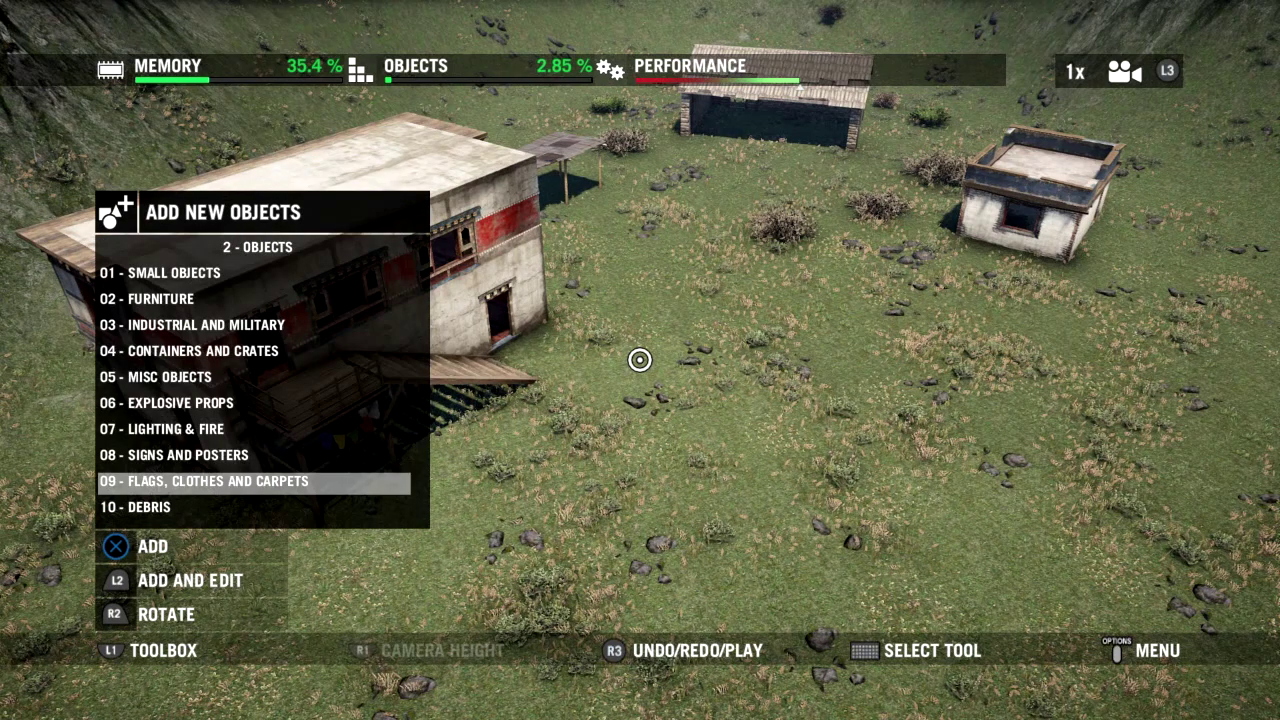
pyautogui.press('Escape')
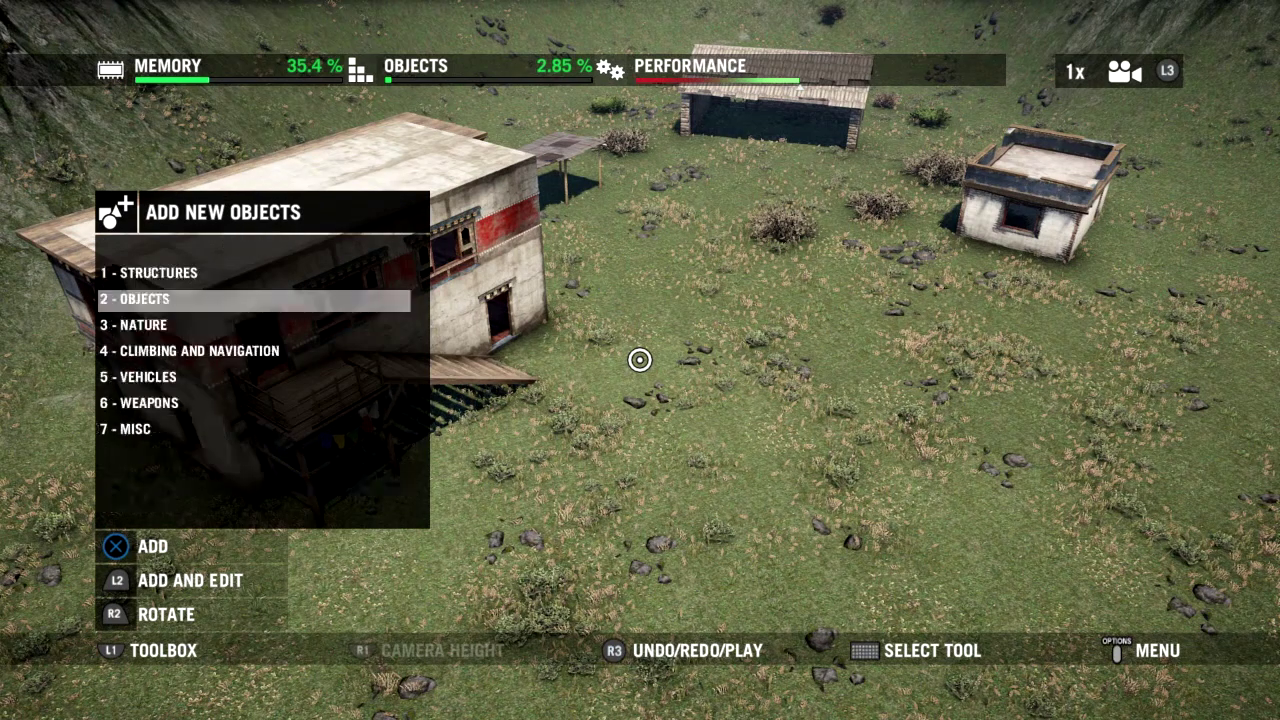
pyautogui.press('Escape')
pyautogui.press('Escape')
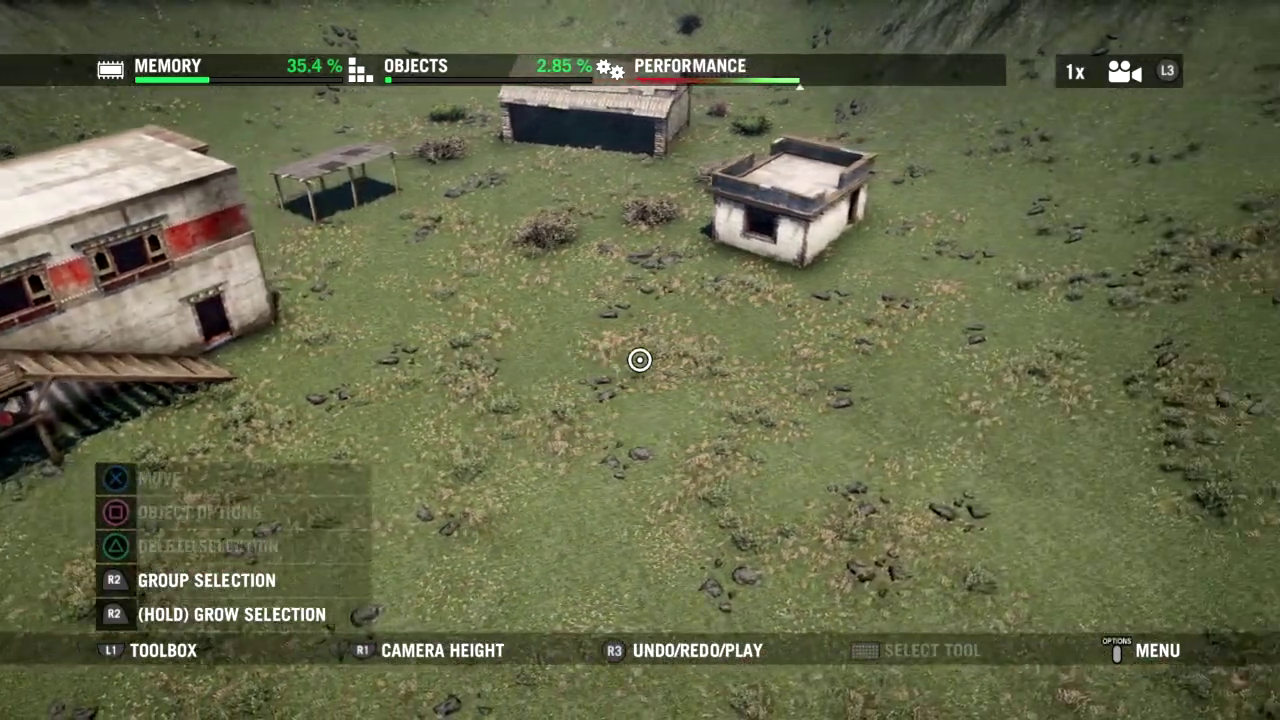
# Rotate Dolpo Small House 1 so its door side faces the clearing, and deselect it
pyautogui.press('Left')
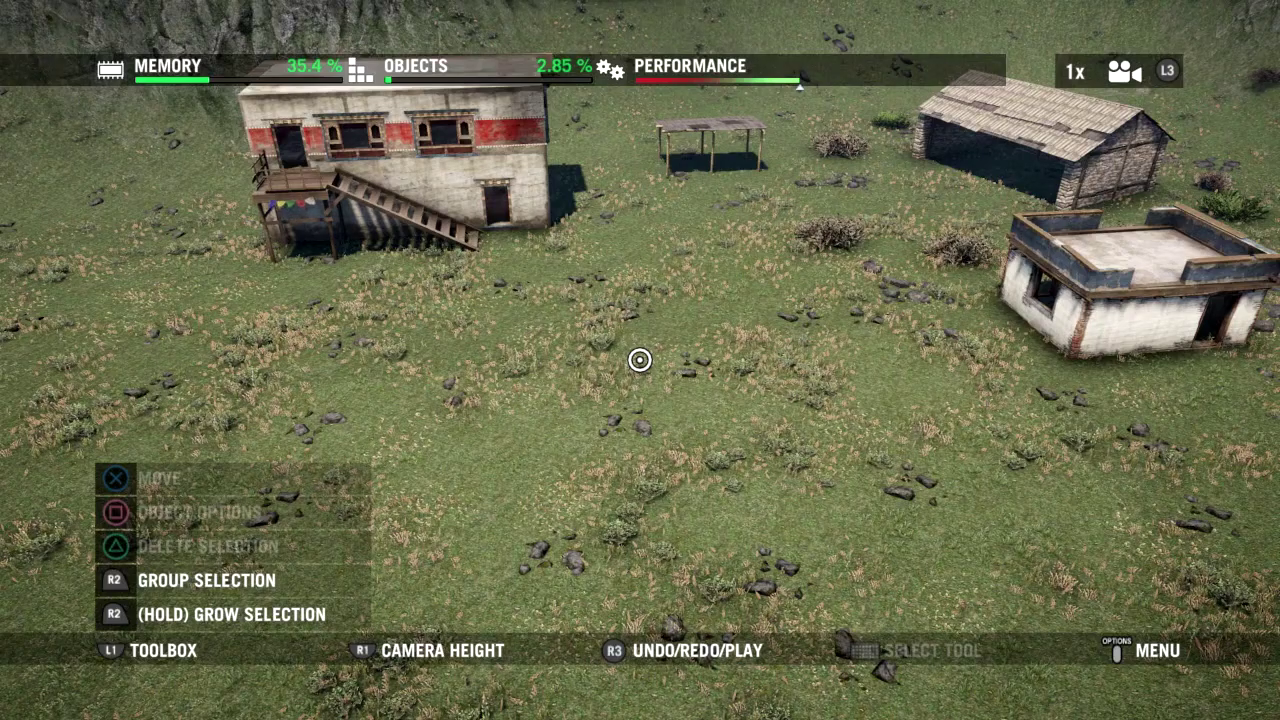
pyautogui.press('Right')
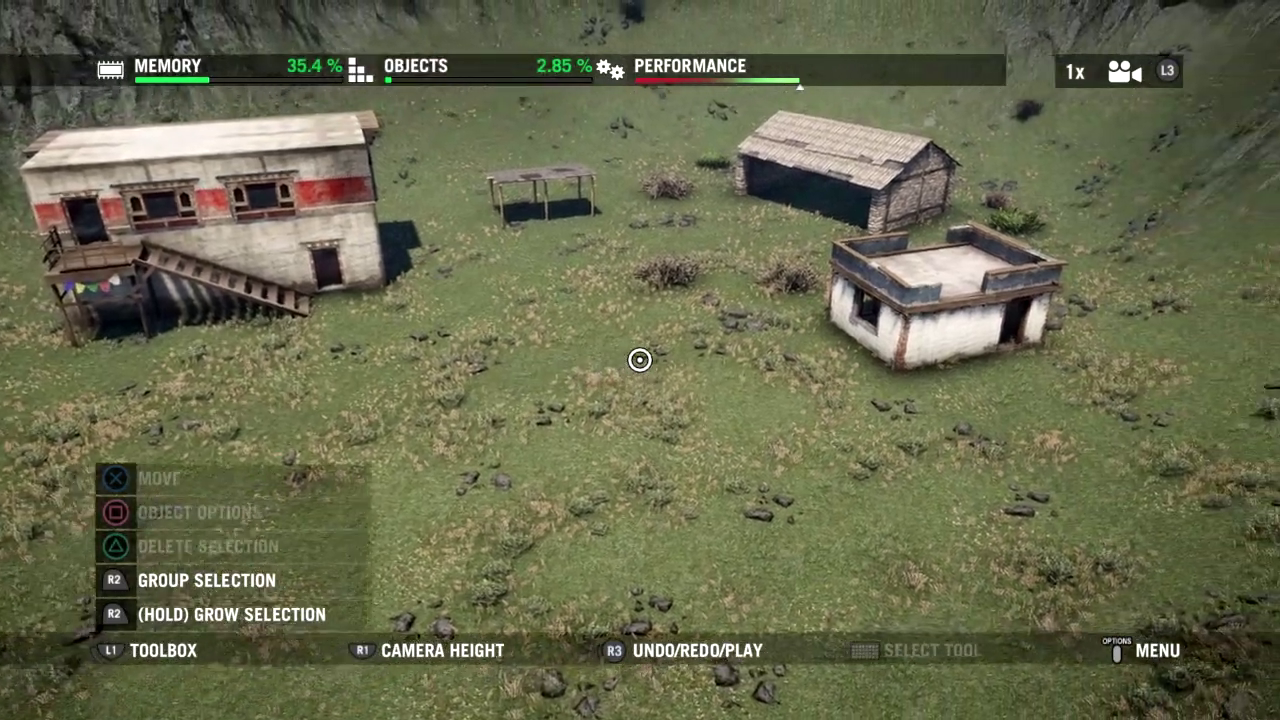
pyautogui.press('Right')
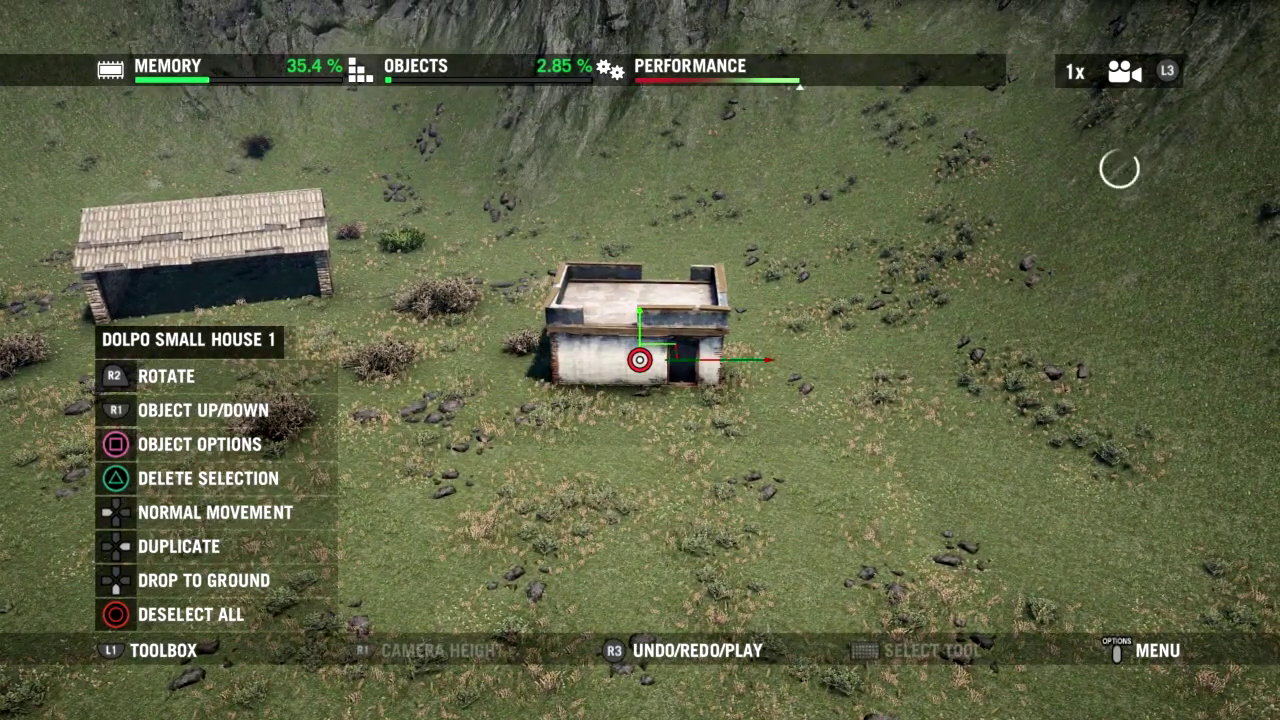
pyautogui.press('Escape')
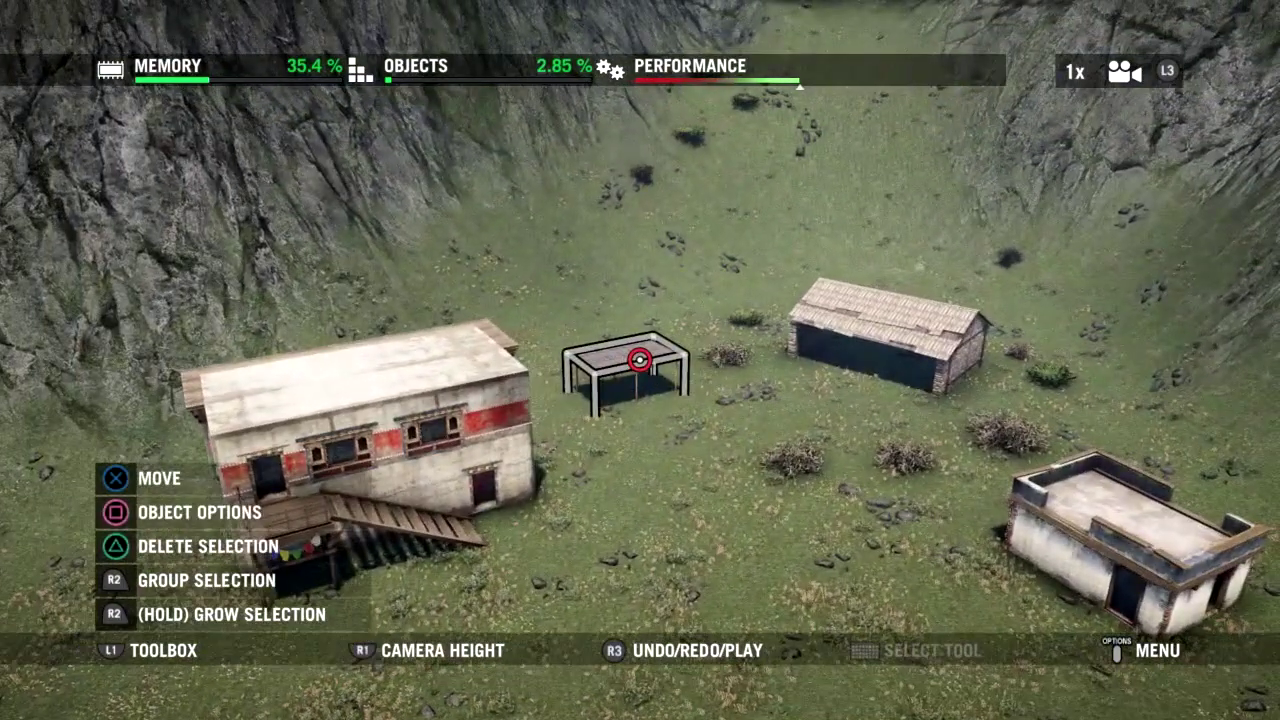
# Adjust the rotation of the Animal Pen Shelter between the large house and the garage, and deselect it
pyautogui.click(639, 360)
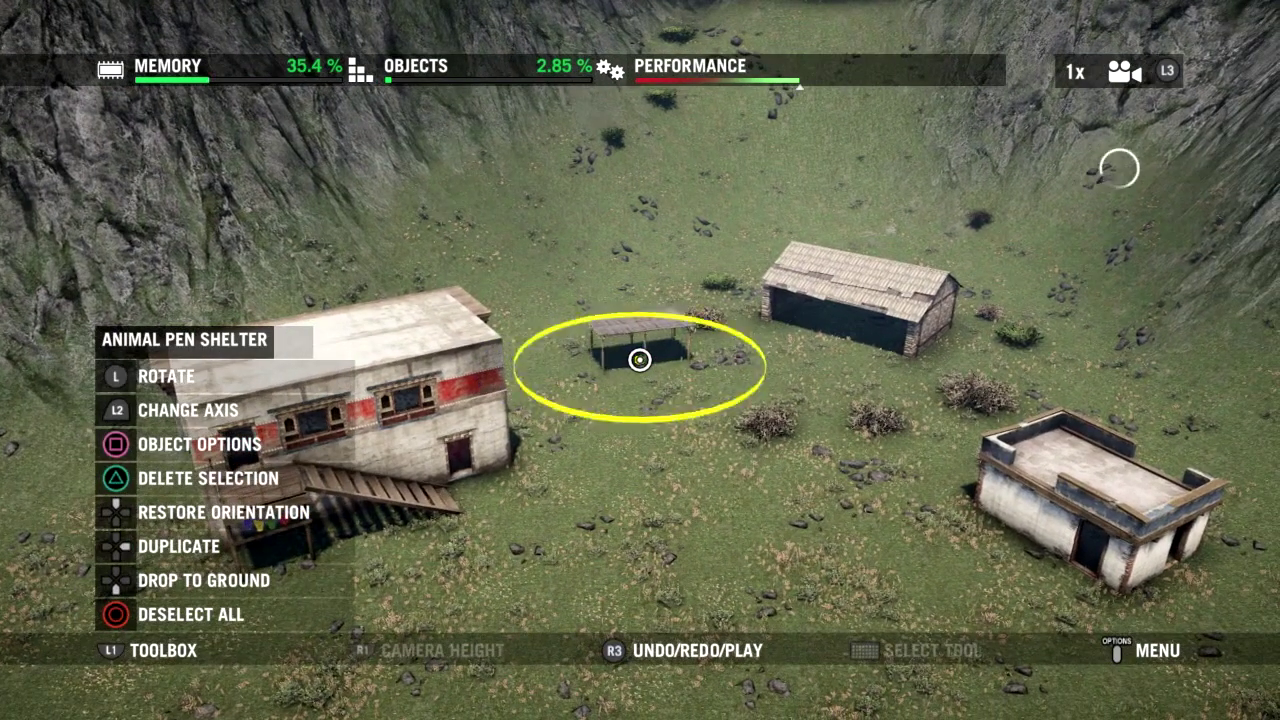
pyautogui.moveTo(640, 360); pyautogui.dragTo(600, 330)
pyautogui.press('Escape')
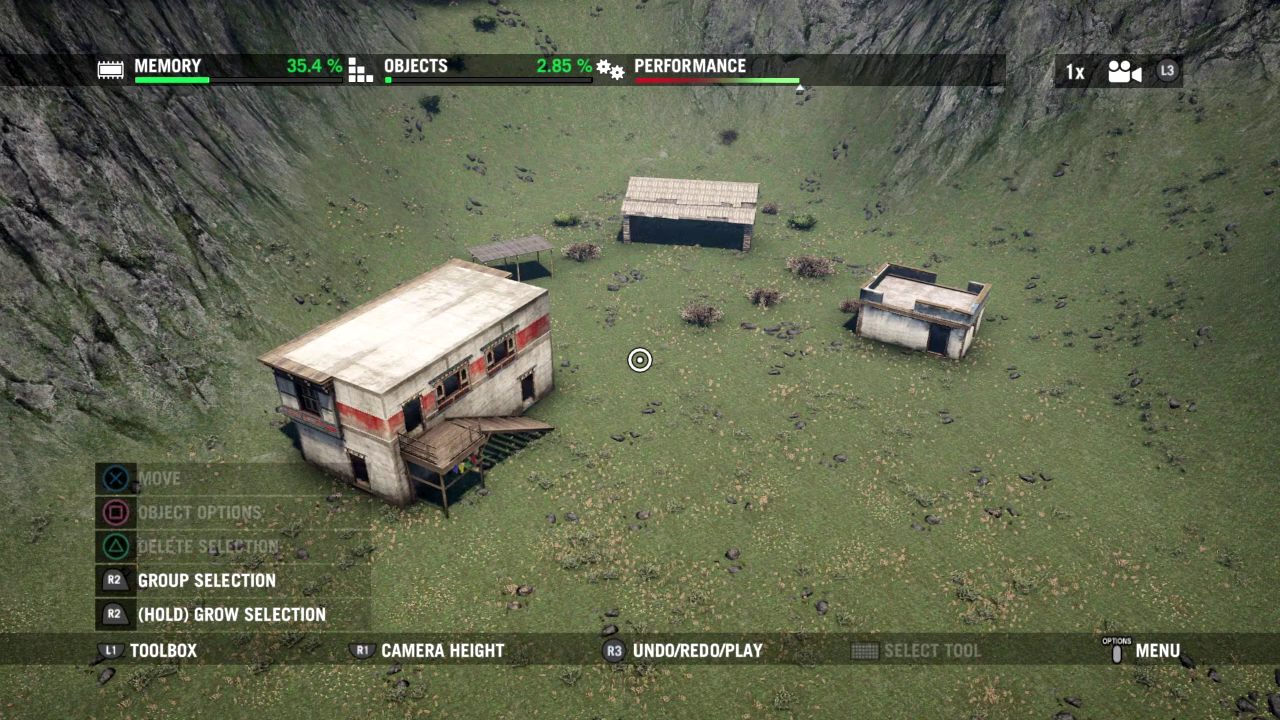
# Switch to adding gameplay objects and choose the Outpost Alarm
pyautogui.press('L1')
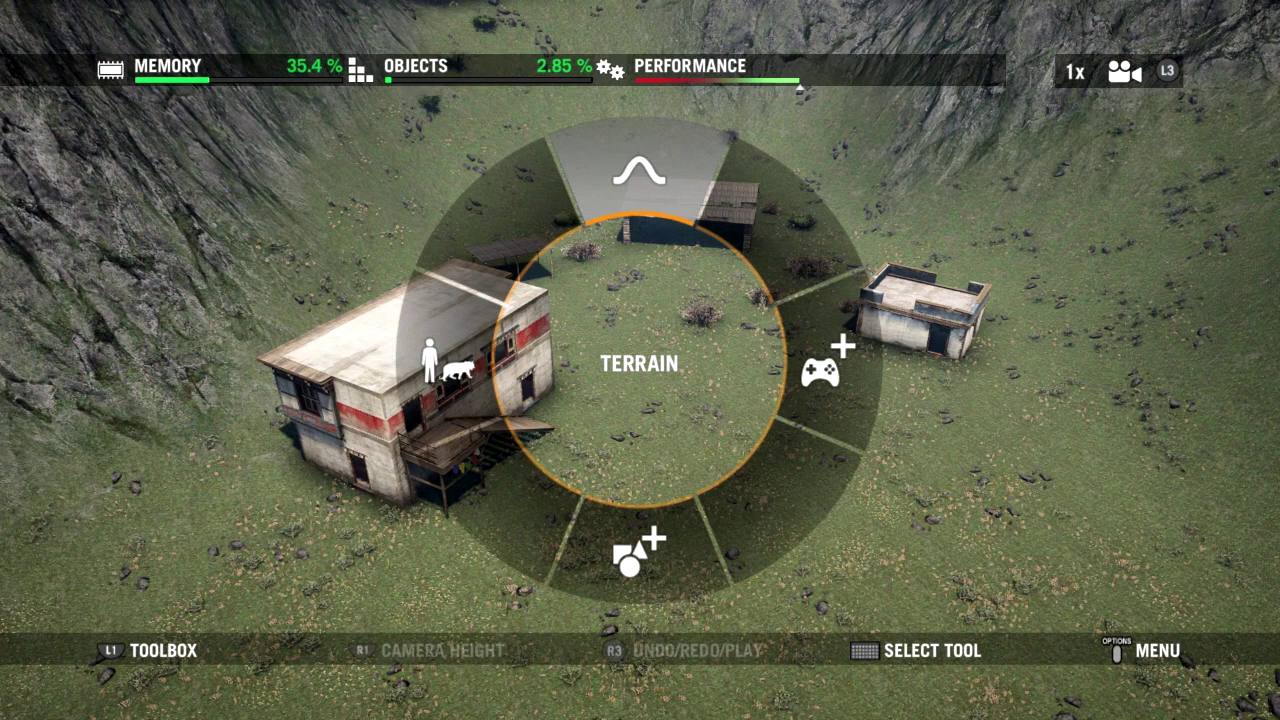
pyautogui.press('Right')
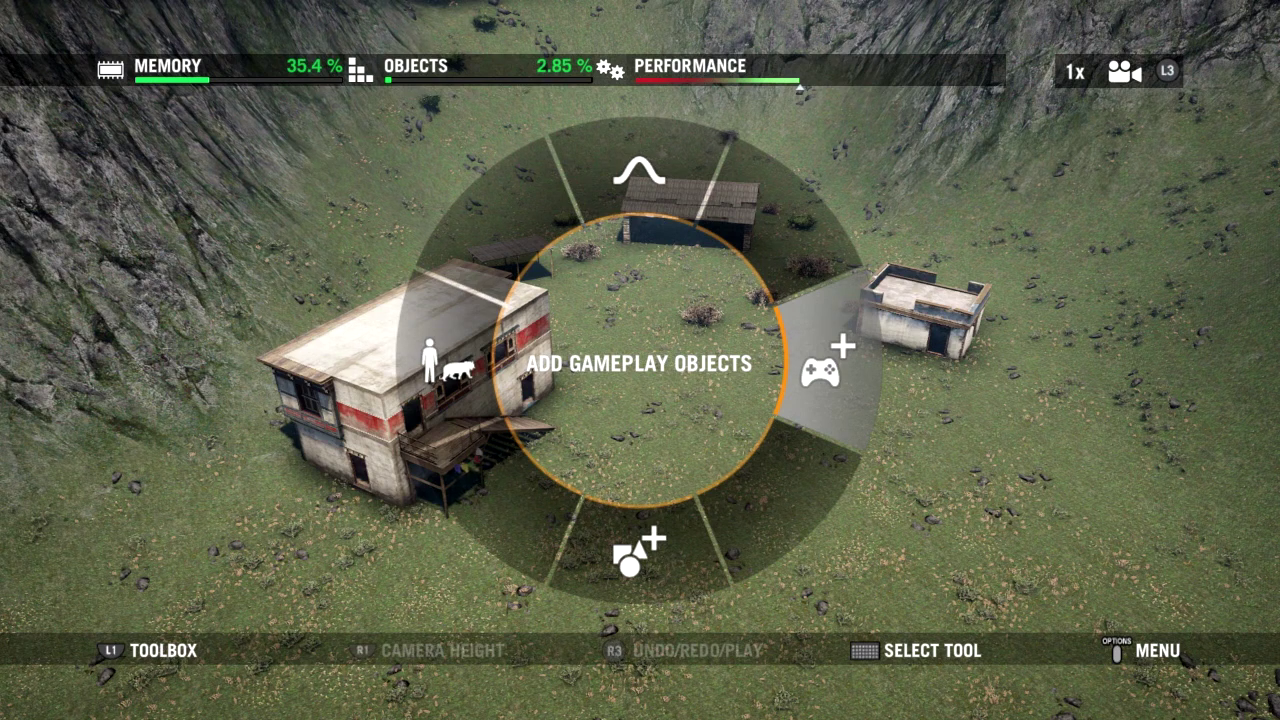
pyautogui.press('Return')
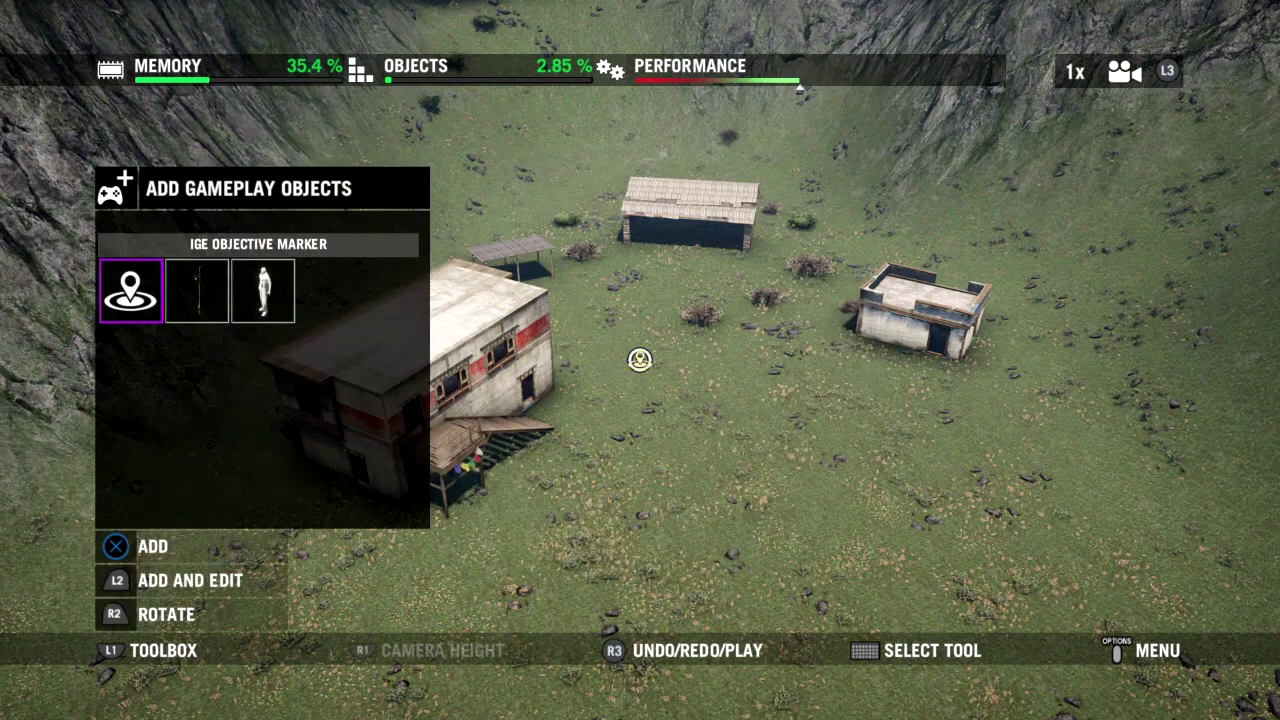
pyautogui.press('Right')
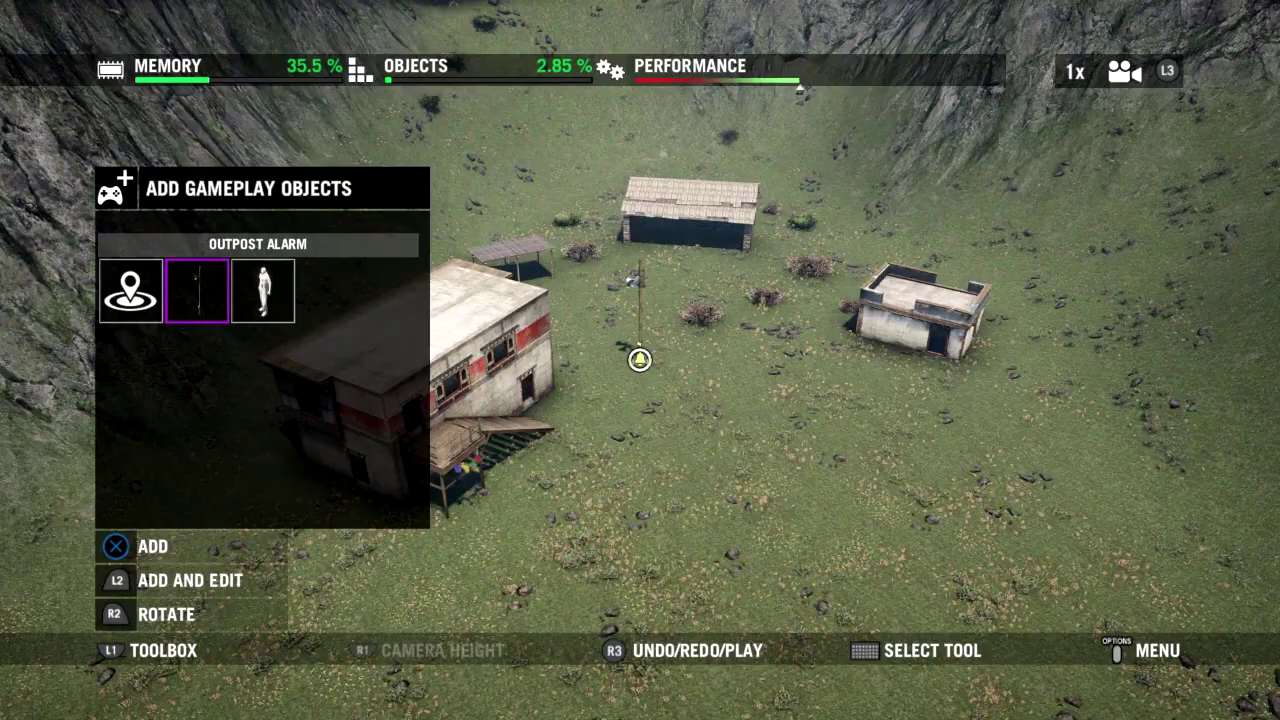
# Place the Outpost Alarm on the grass beside the balcony supports of the large house
pyautogui.scroll(5, 640, 360)
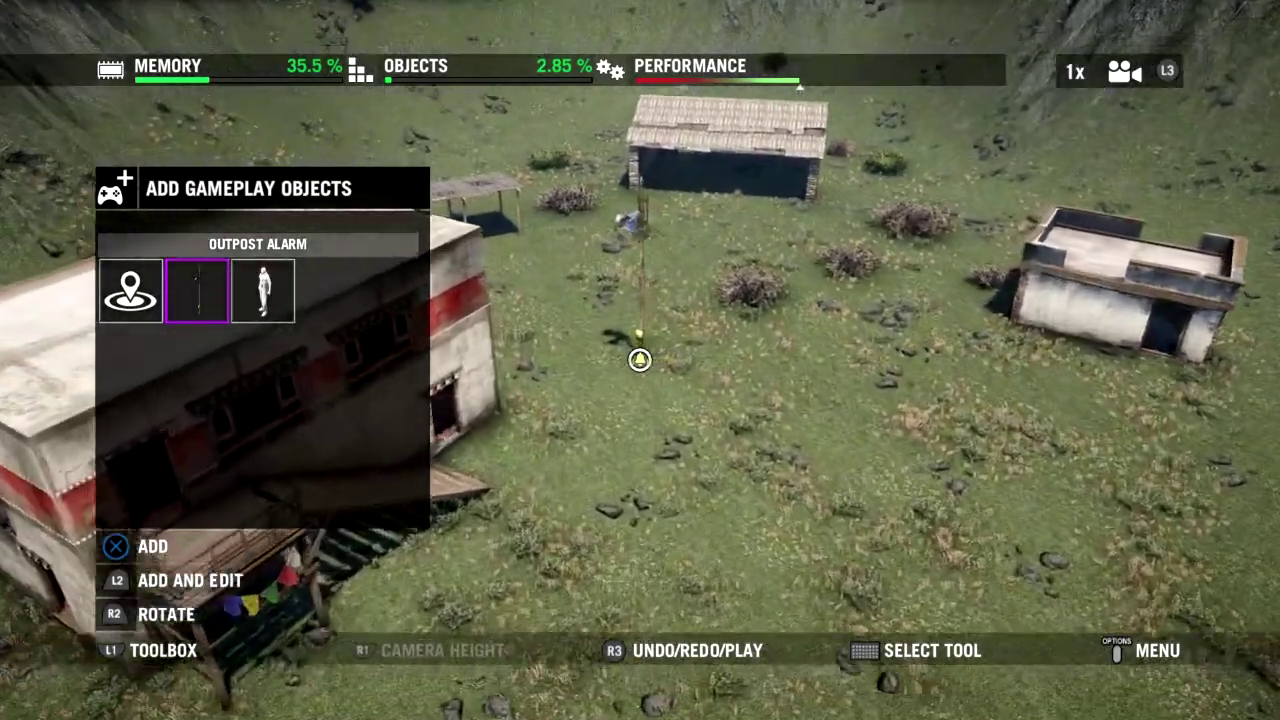
pyautogui.press('Left')
pyautogui.press('Left')
pyautogui.press('Left')
pyautogui.press('Left')
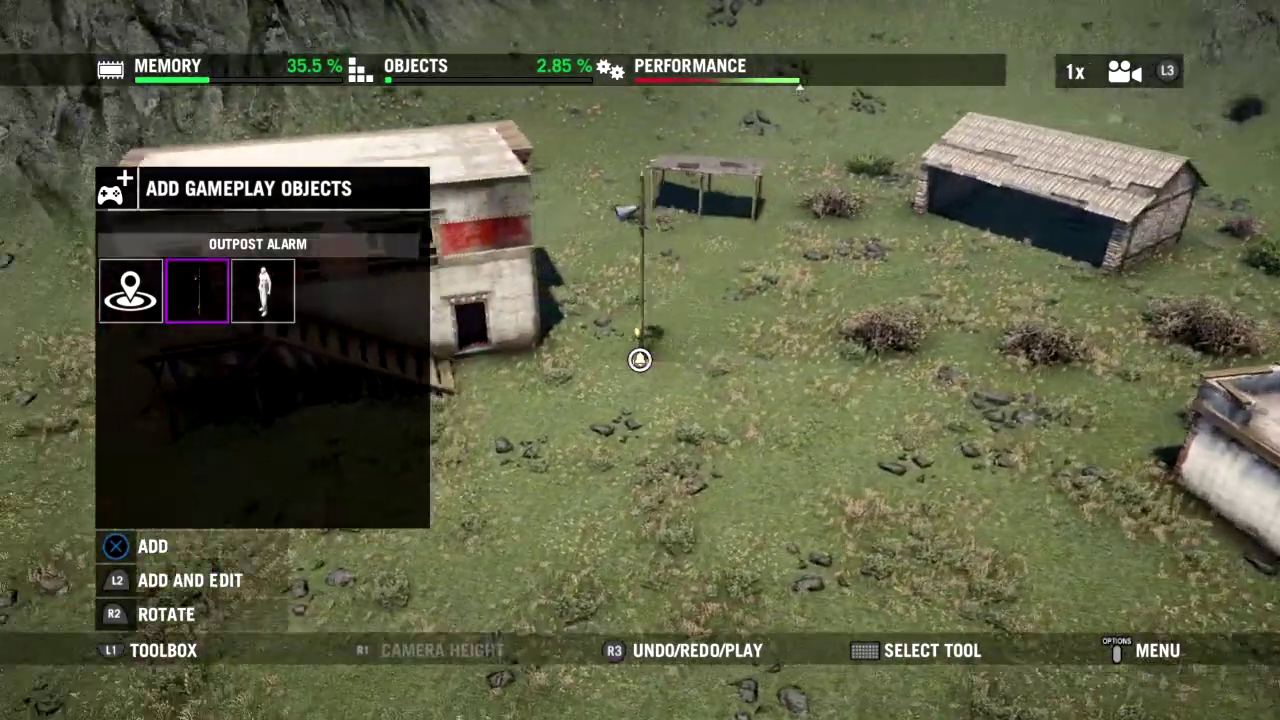
pyautogui.press('Left')
pyautogui.press('Left')
pyautogui.press('Left')
pyautogui.press('Left')
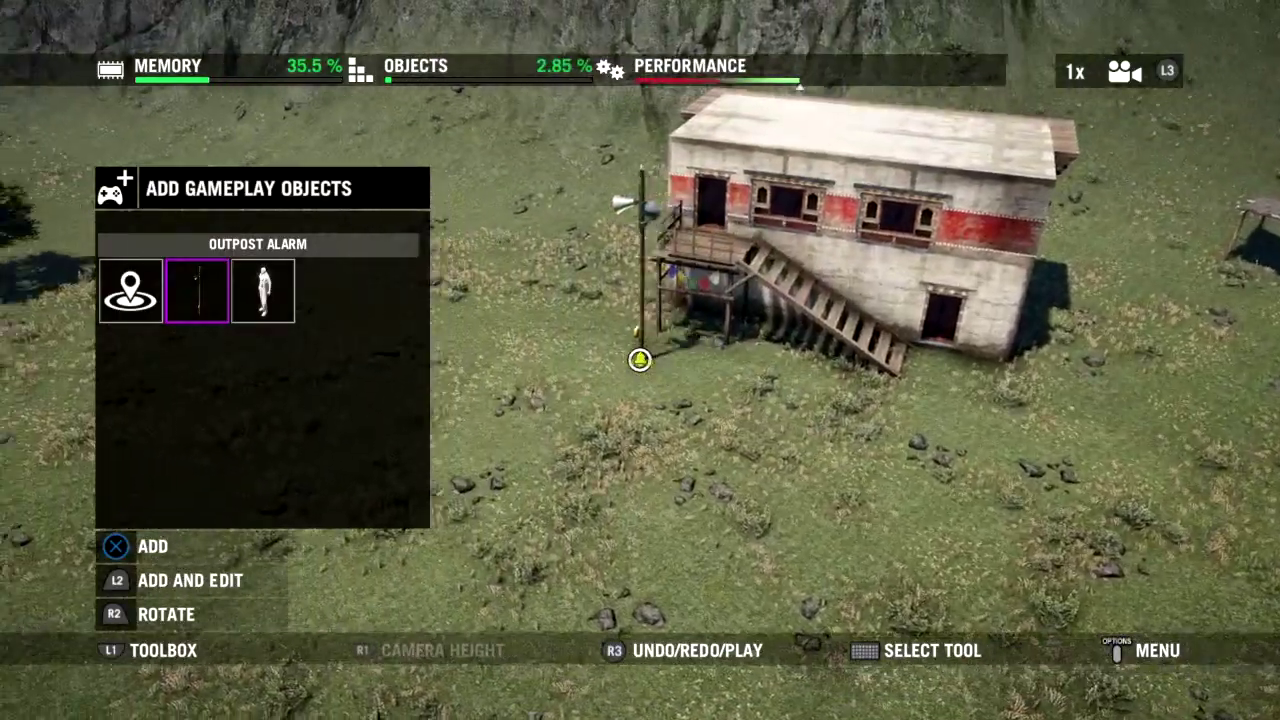
pyautogui.scroll(4, 640, 360)
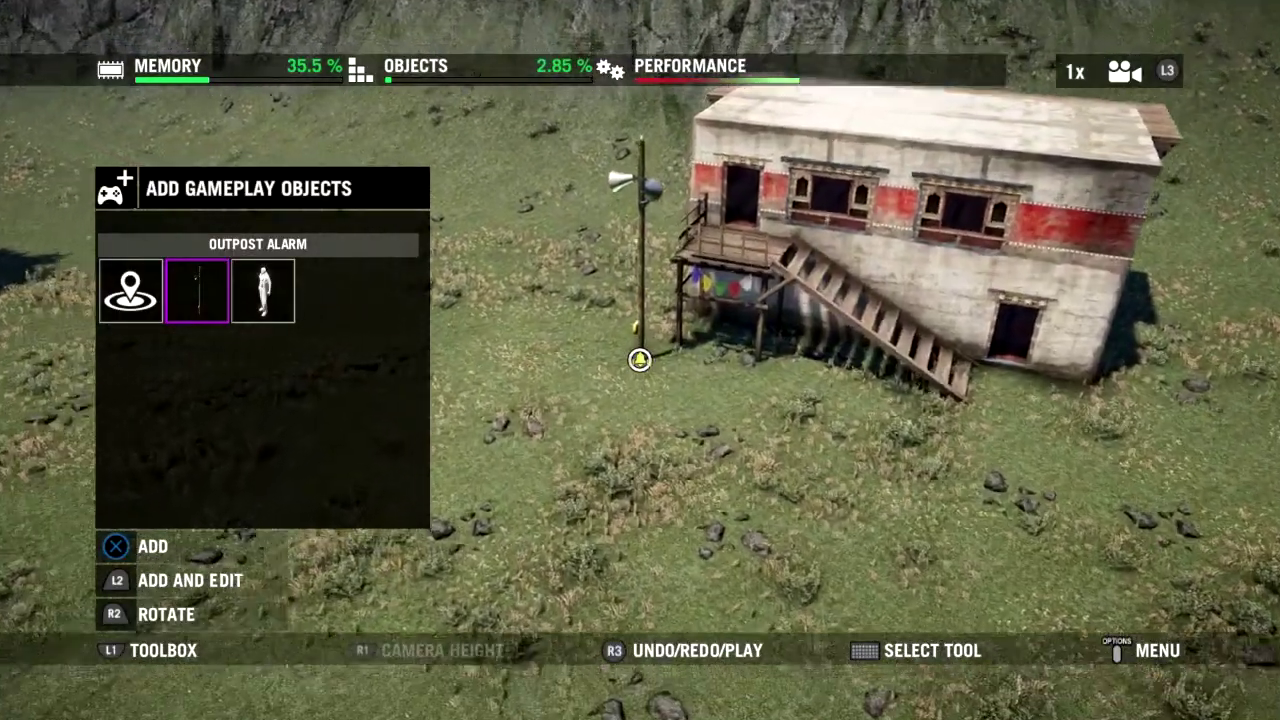
pyautogui.scroll(3, 640, 360)
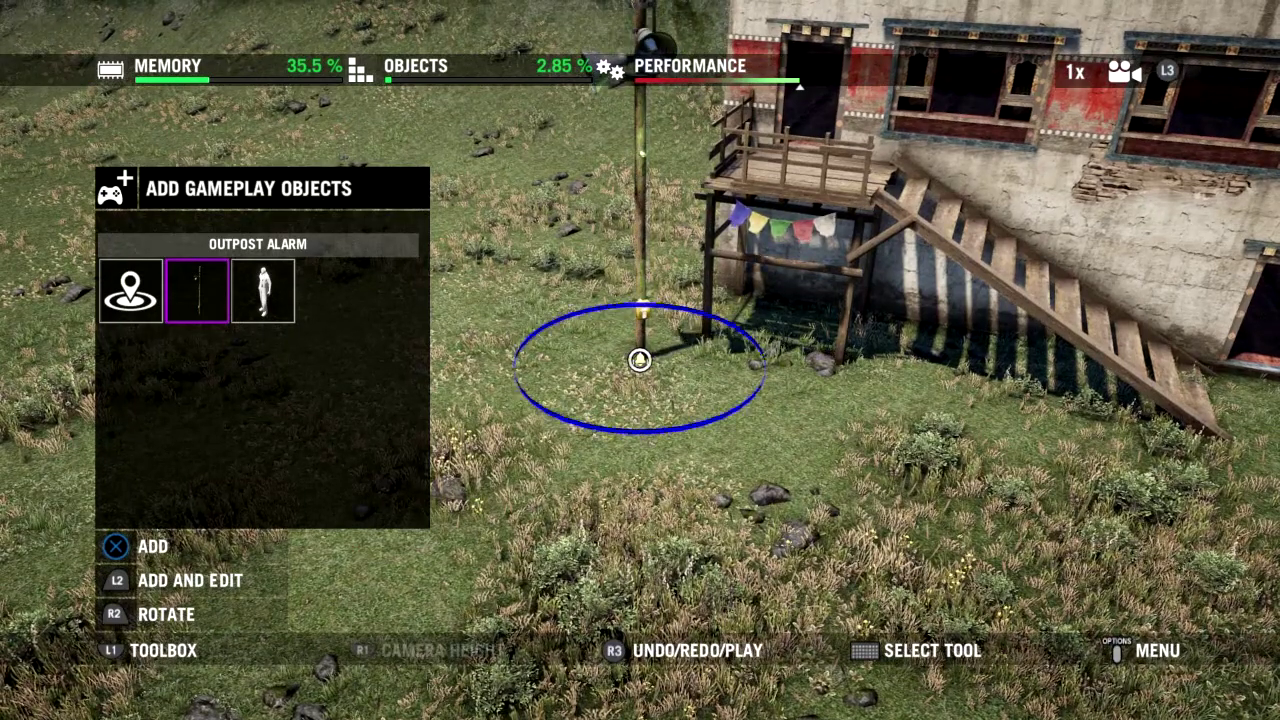
pyautogui.click(640, 360)
# Choose the Player Spawn Point and position it on the grassy ridge at the far end of the valley
pyautogui.press('Right')
pyautogui.scroll(-5, 639, 359)
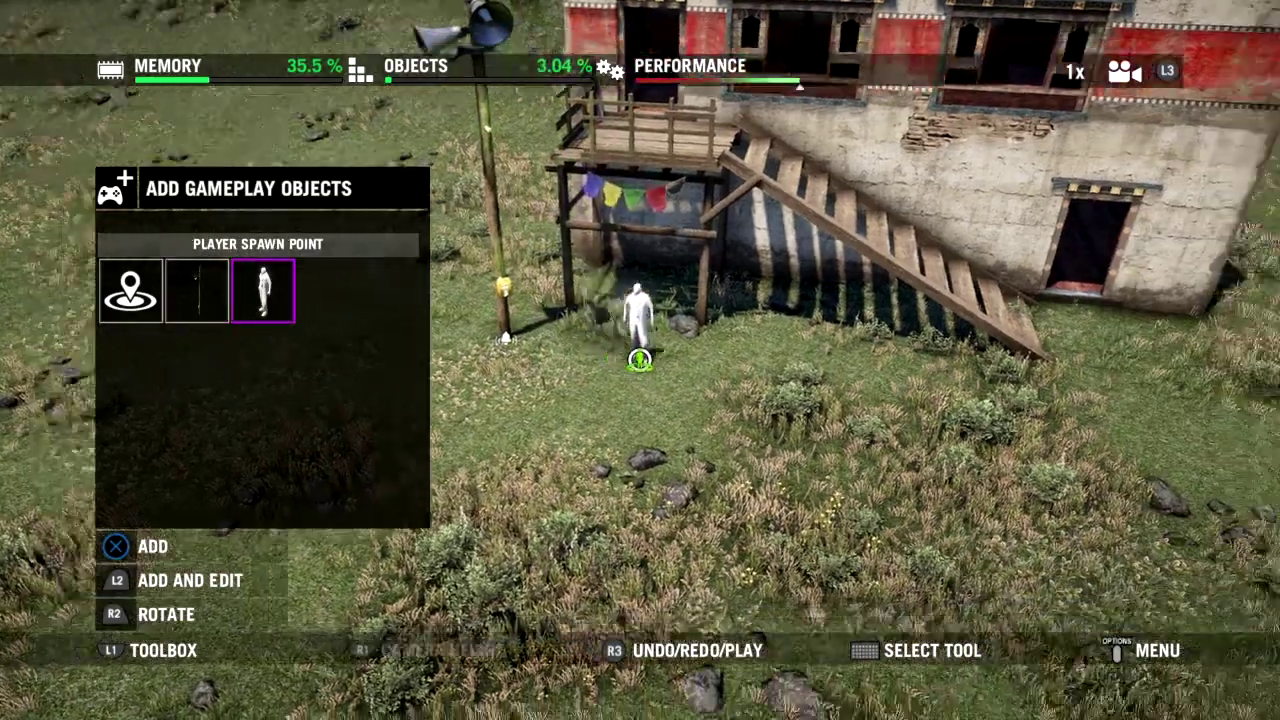
pyautogui.scroll(-5, 639, 360)
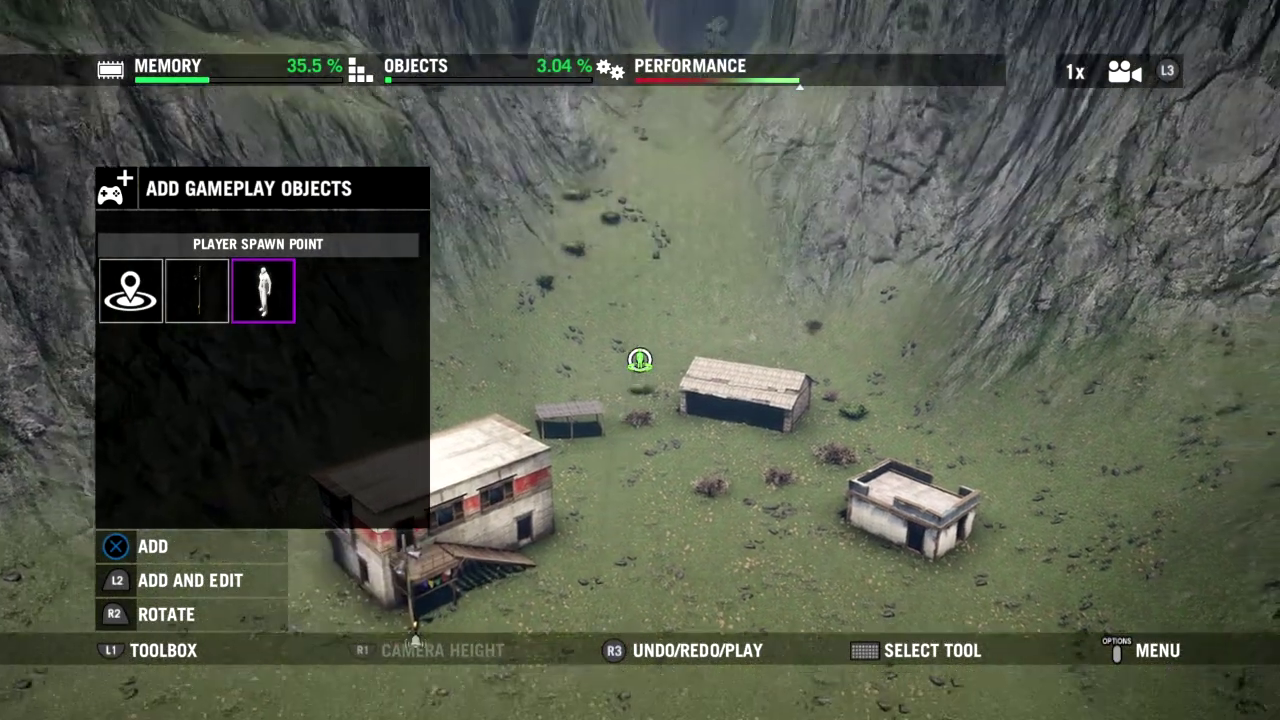
pyautogui.scroll(5, 639, 359)
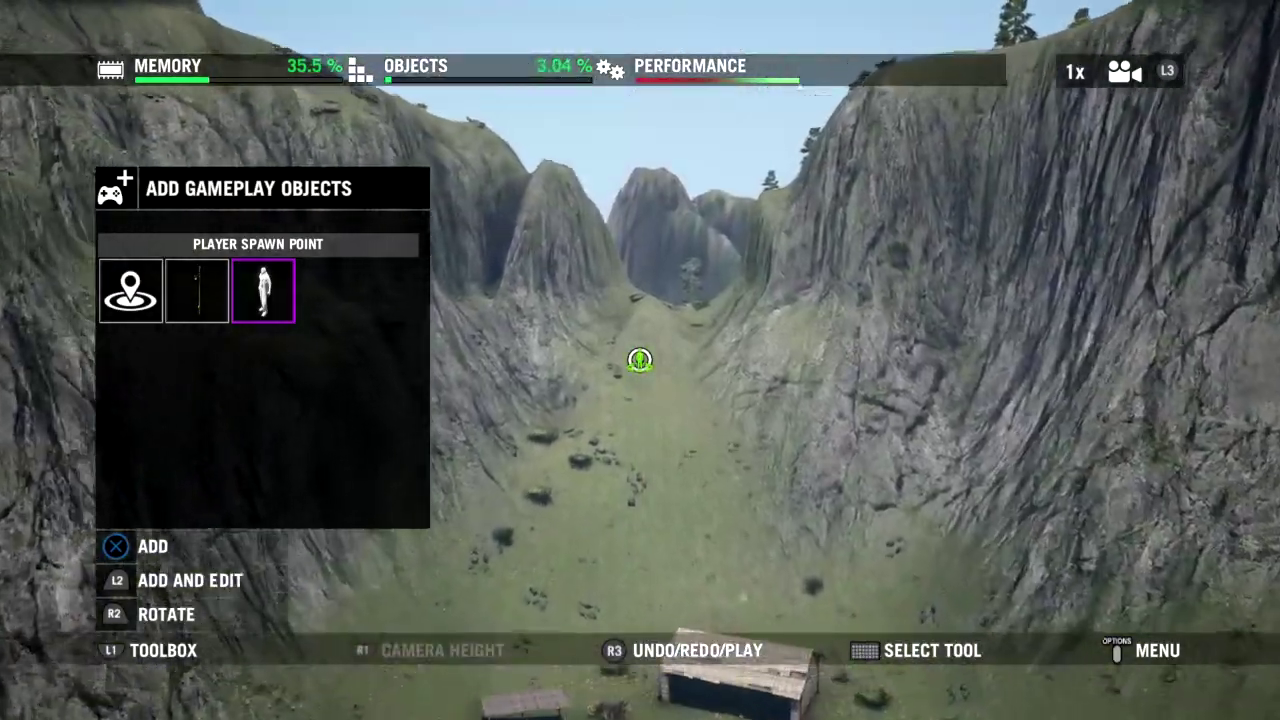
pyautogui.scroll(5, 639, 359)
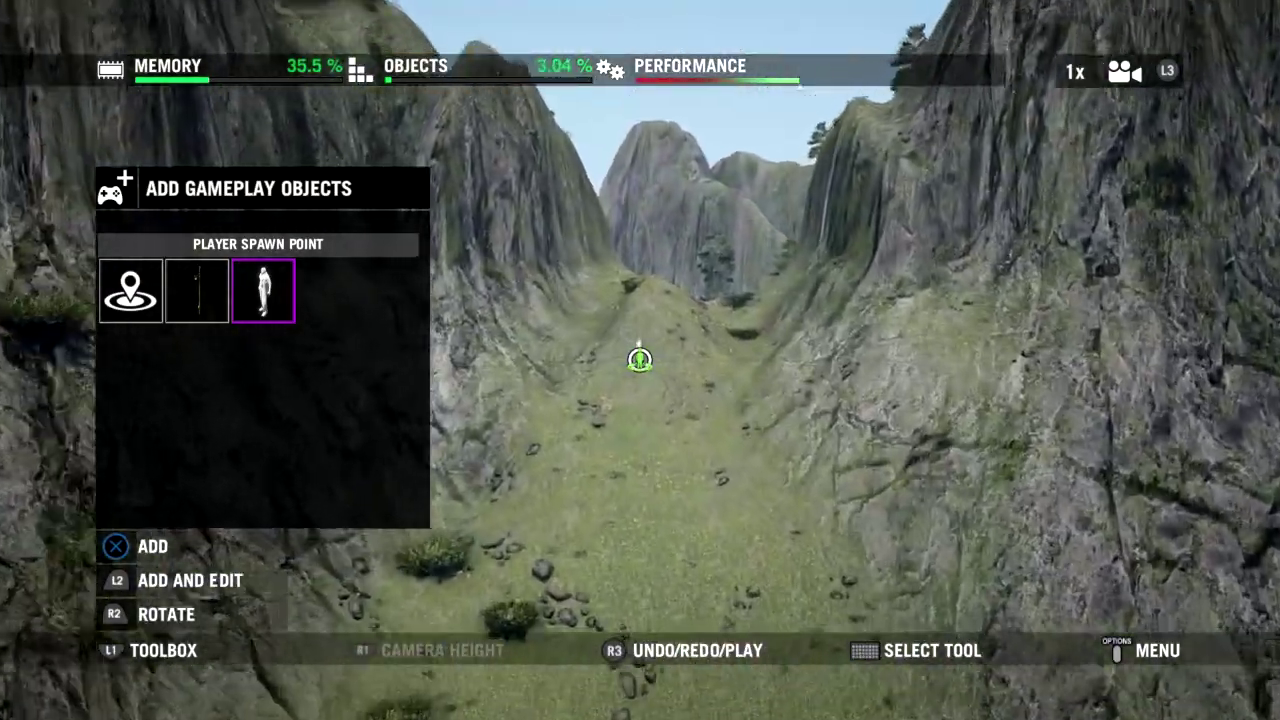
pyautogui.scroll(5, 639, 359)
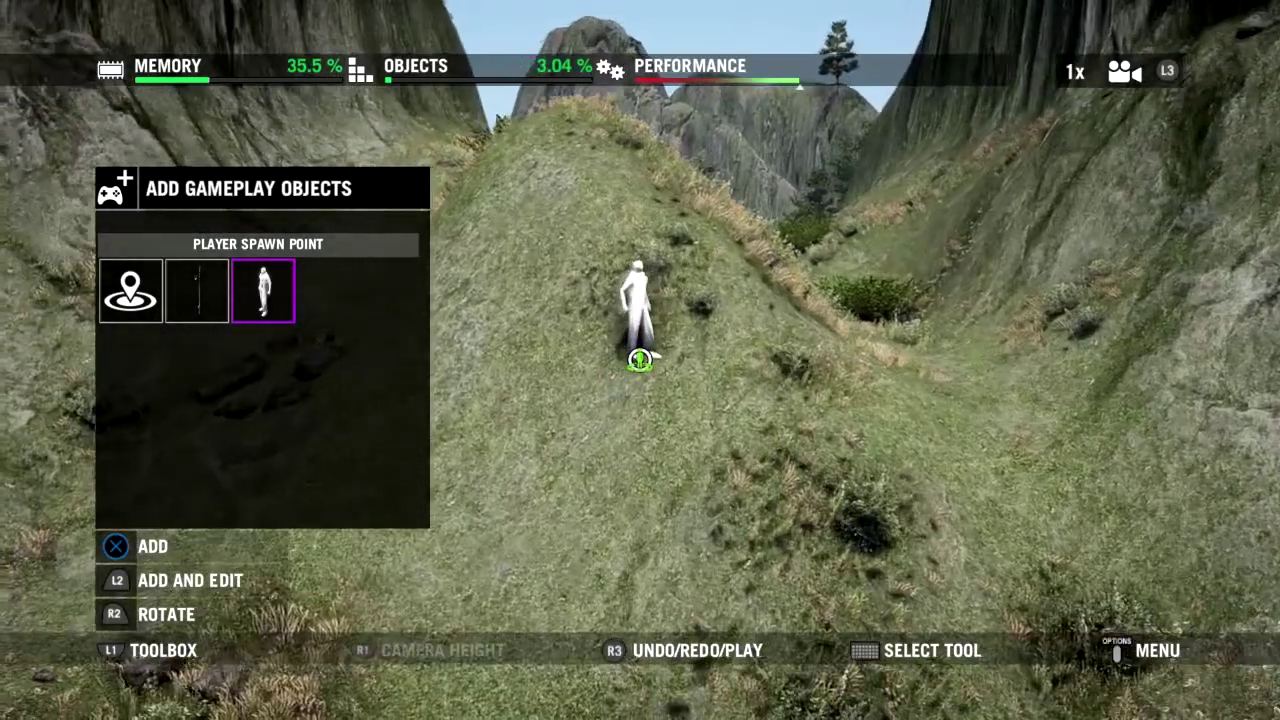